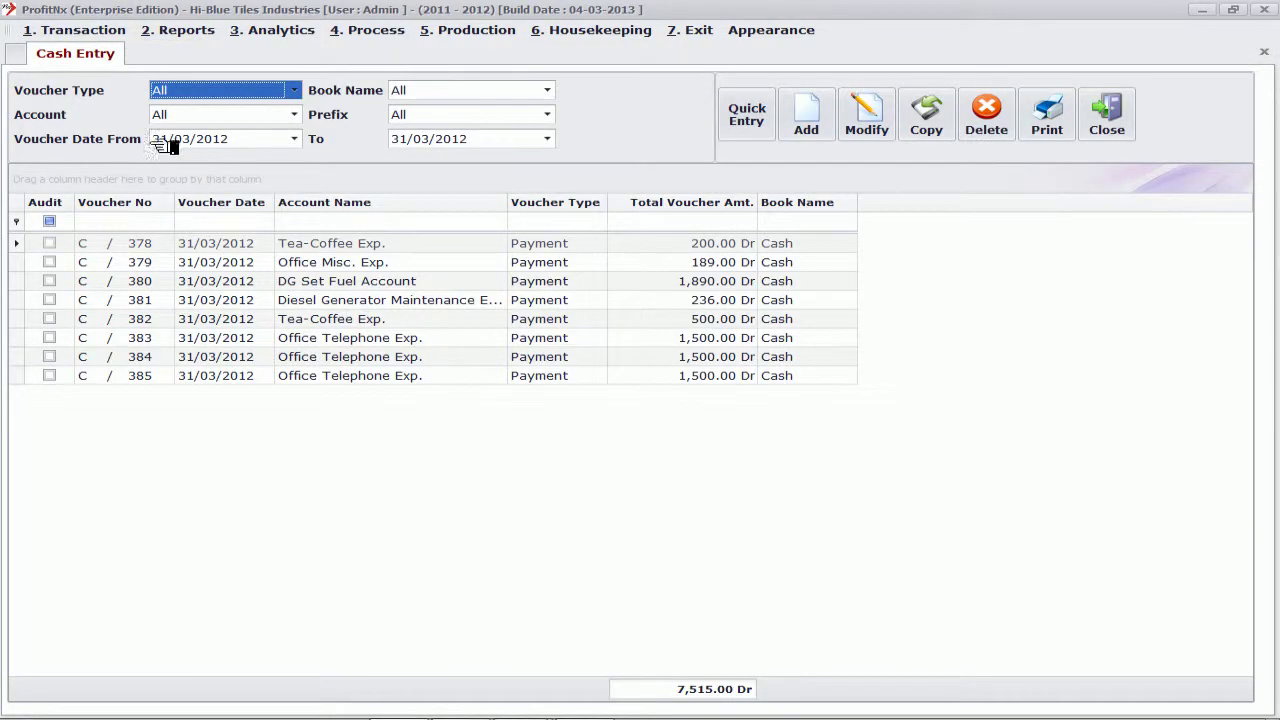
# Set the start of the cash voucher date range to 01/04/2011.
pyautogui.click(160, 145)
pyautogui.write('010401042011')
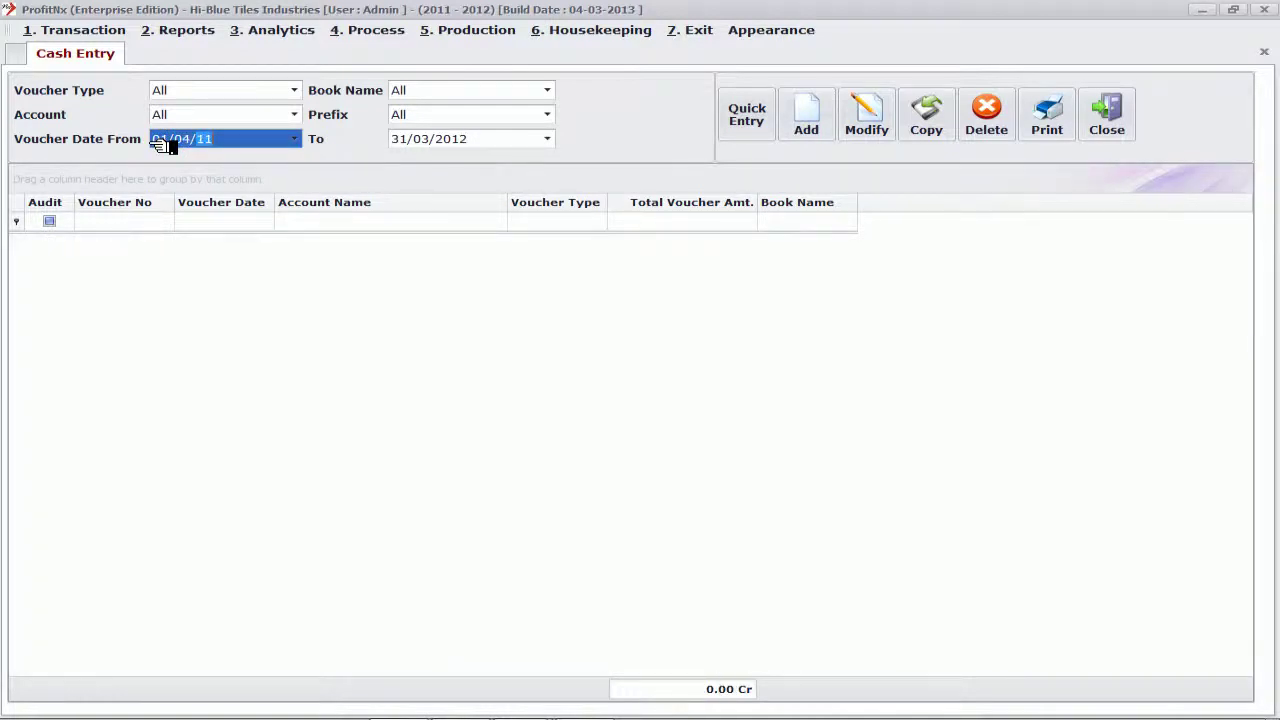
pyautogui.press('Tab')
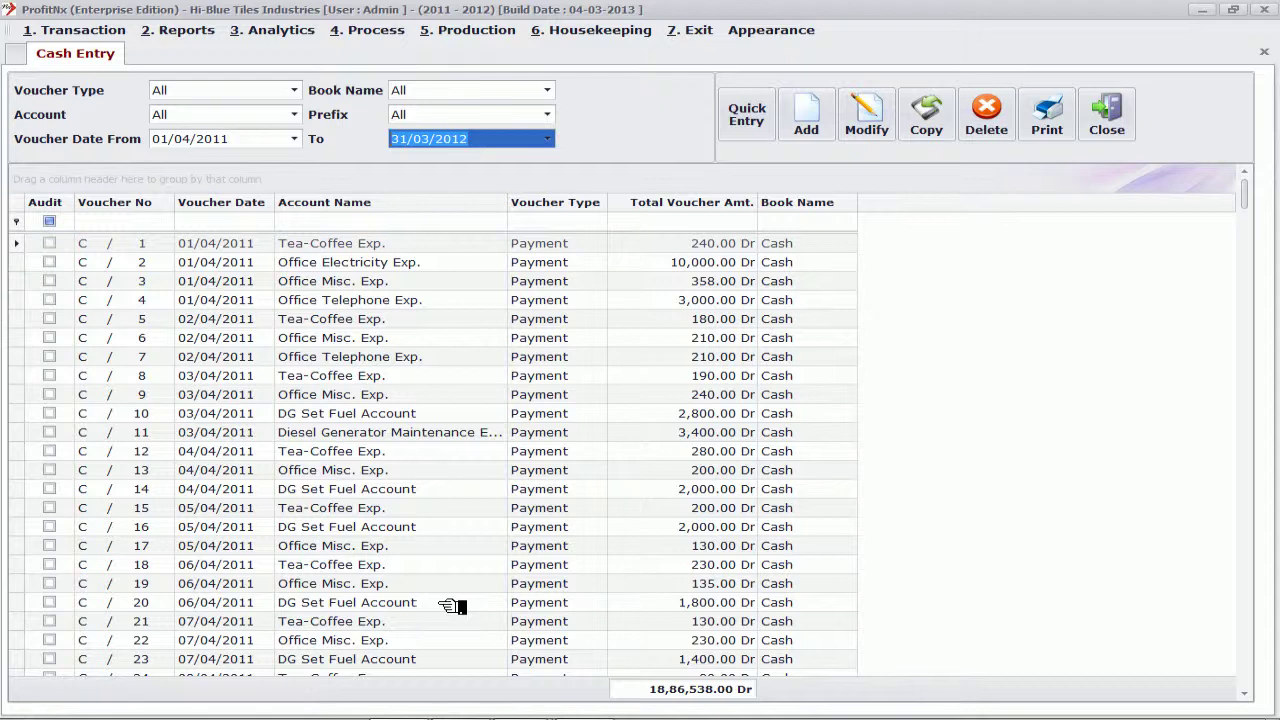
# Filter the cash vouchers by the account Tea-Coffee Exp.
pyautogui.click(258, 90)
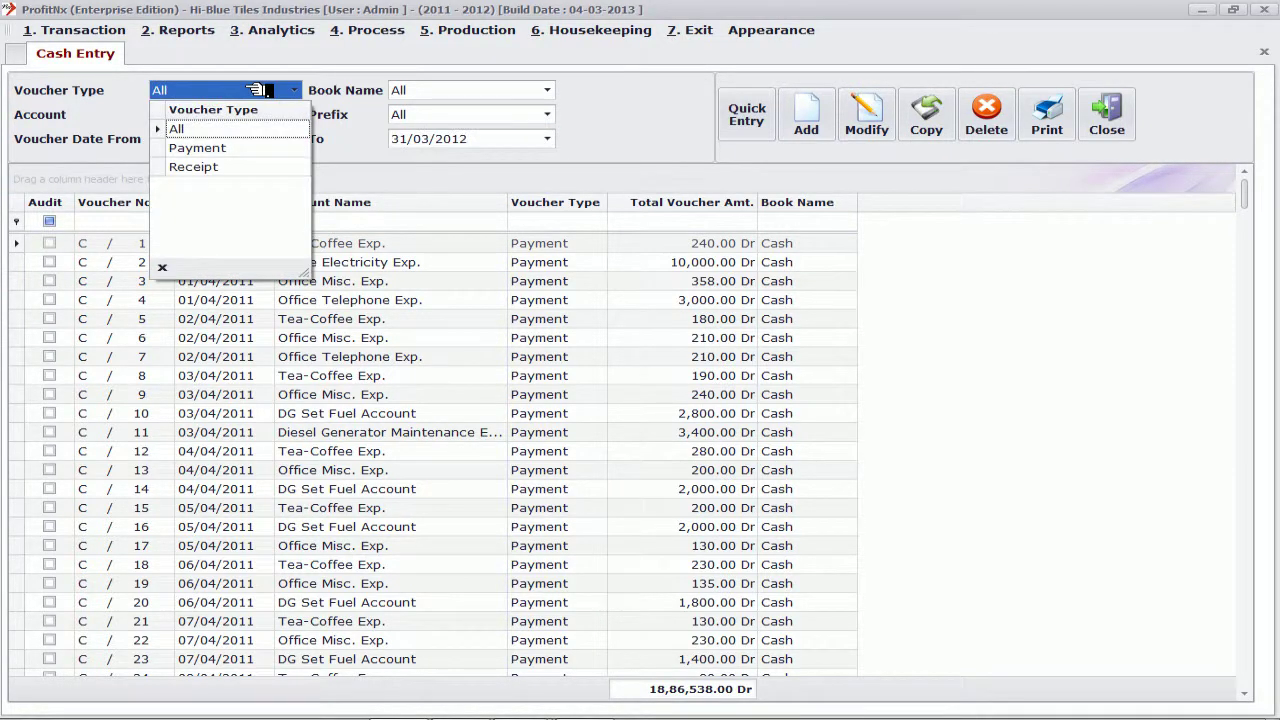
pyautogui.click(258, 90)
pyautogui.click(245, 118)
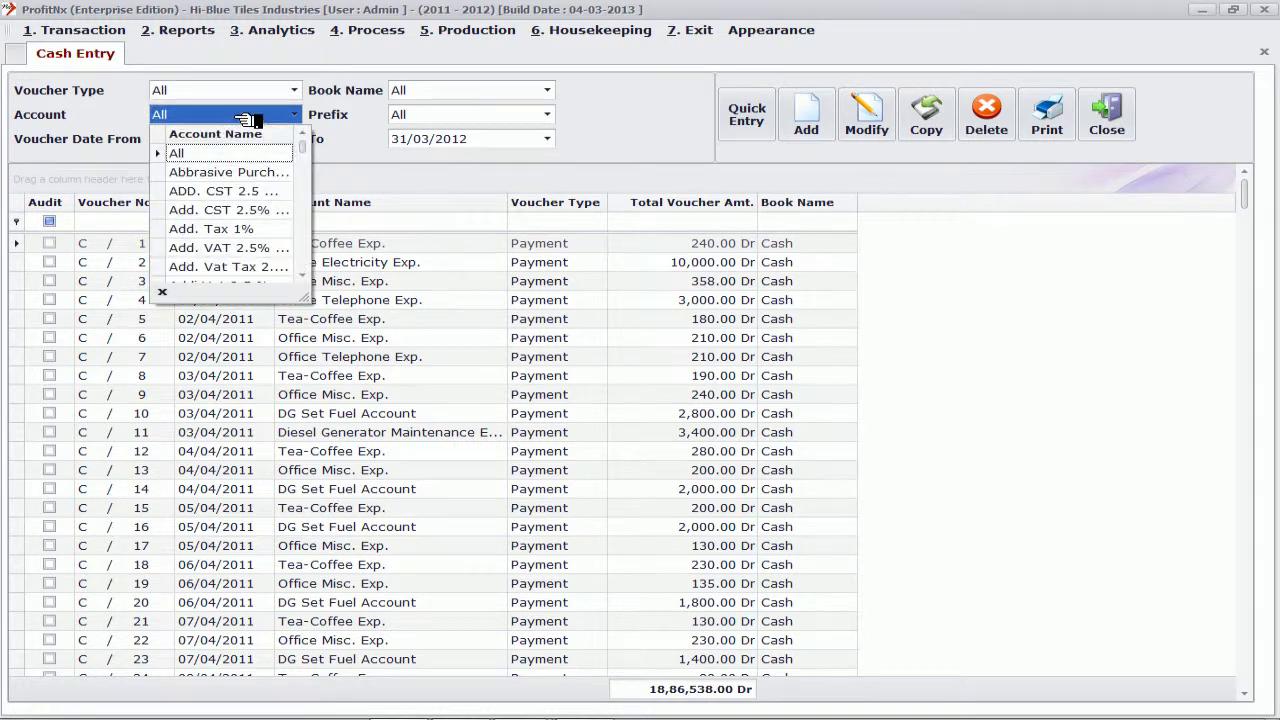
pyautogui.write('tea')
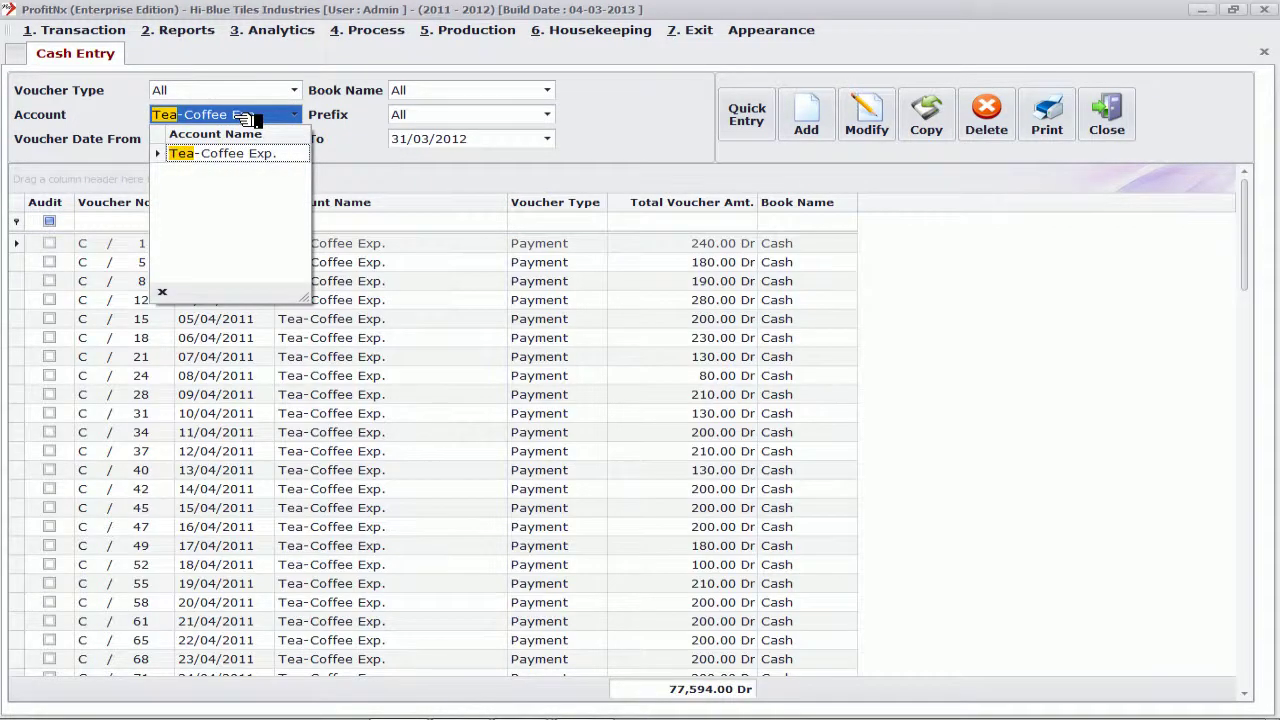
pyautogui.press('Return')
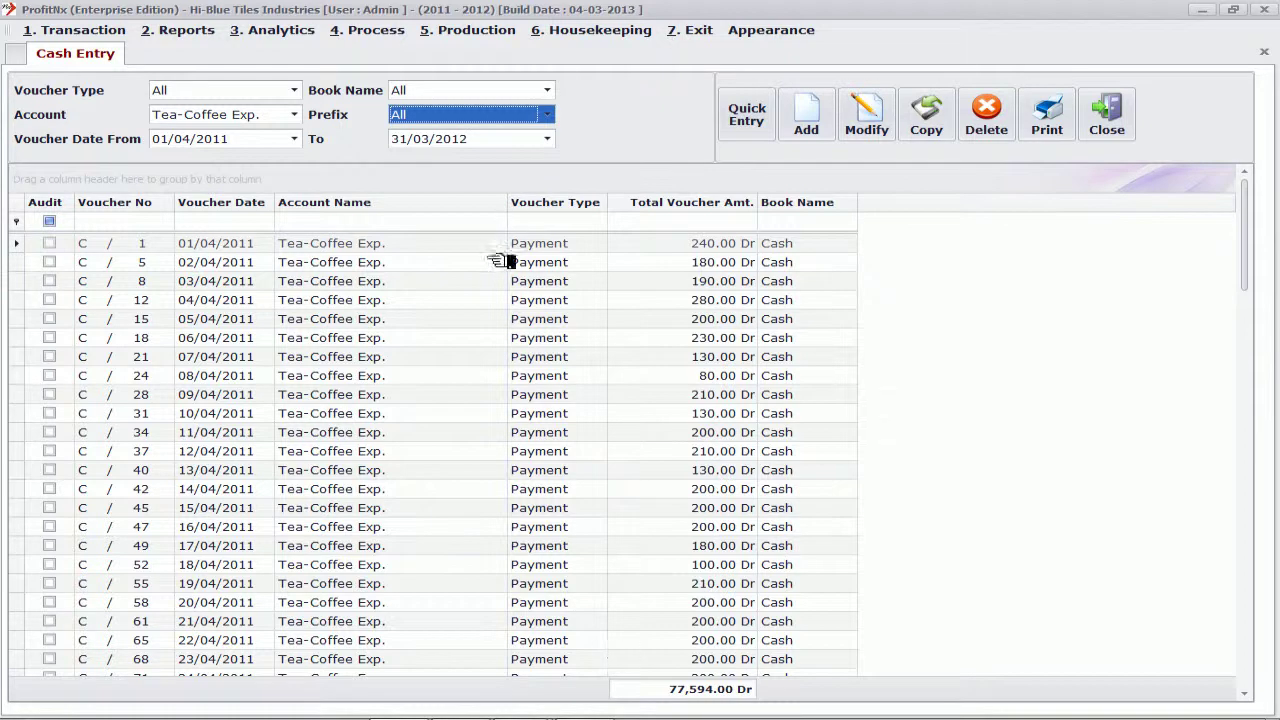
# Start a new cash payment voucher that debits Office Telephone Exp. with 1500.
pyautogui.click(806, 118)
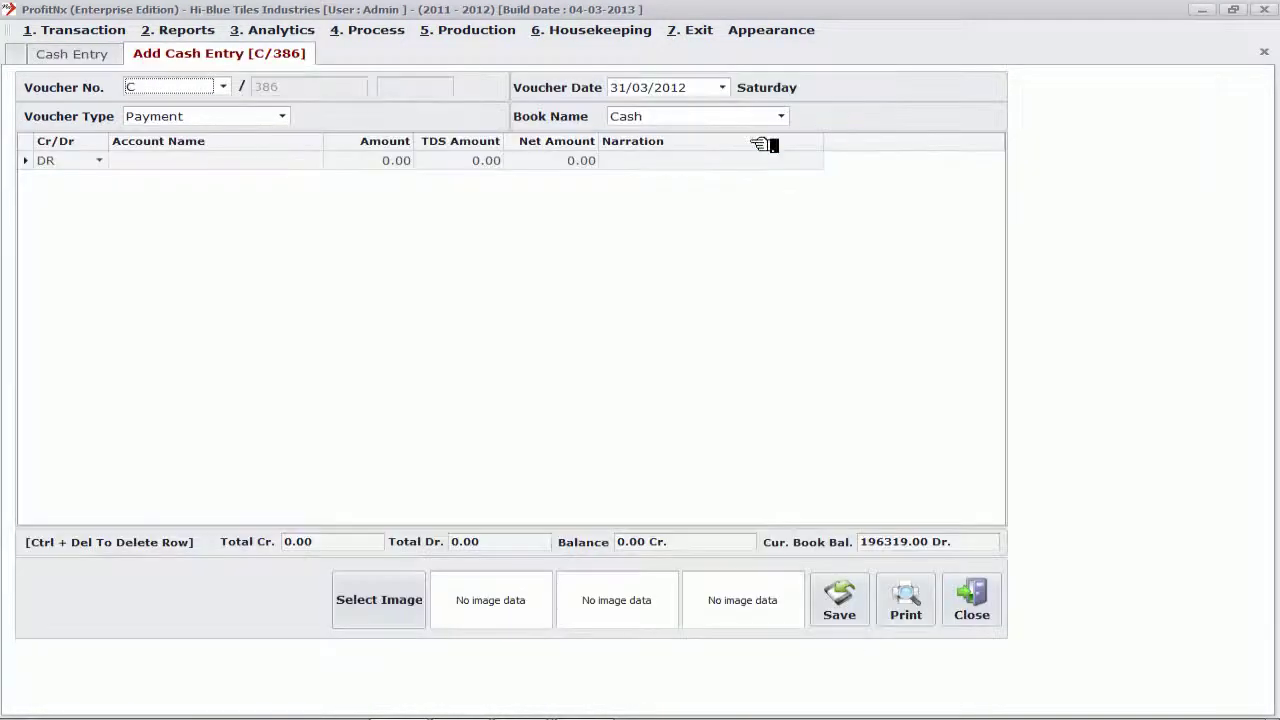
pyautogui.click(216, 166)
pyautogui.write('Offi')
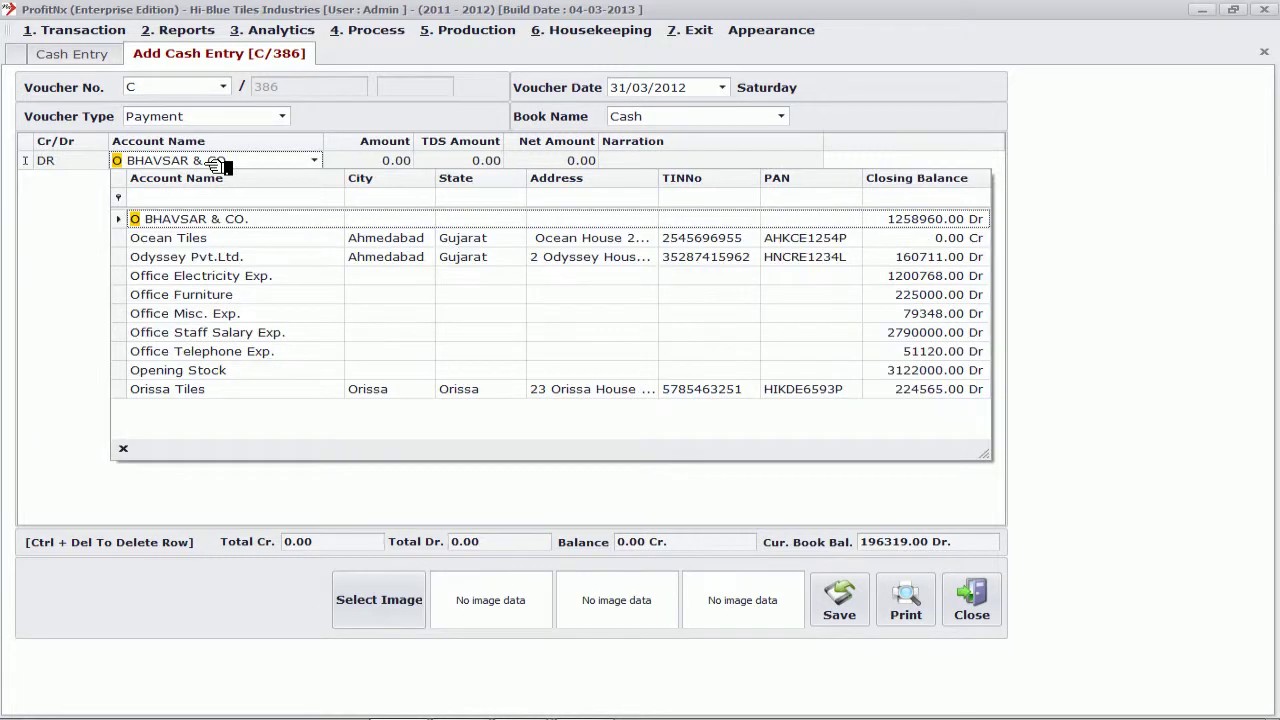
pyautogui.press('Down')
pyautogui.press('Down')
pyautogui.press('Down')
pyautogui.press('Down')
pyautogui.press('Return')
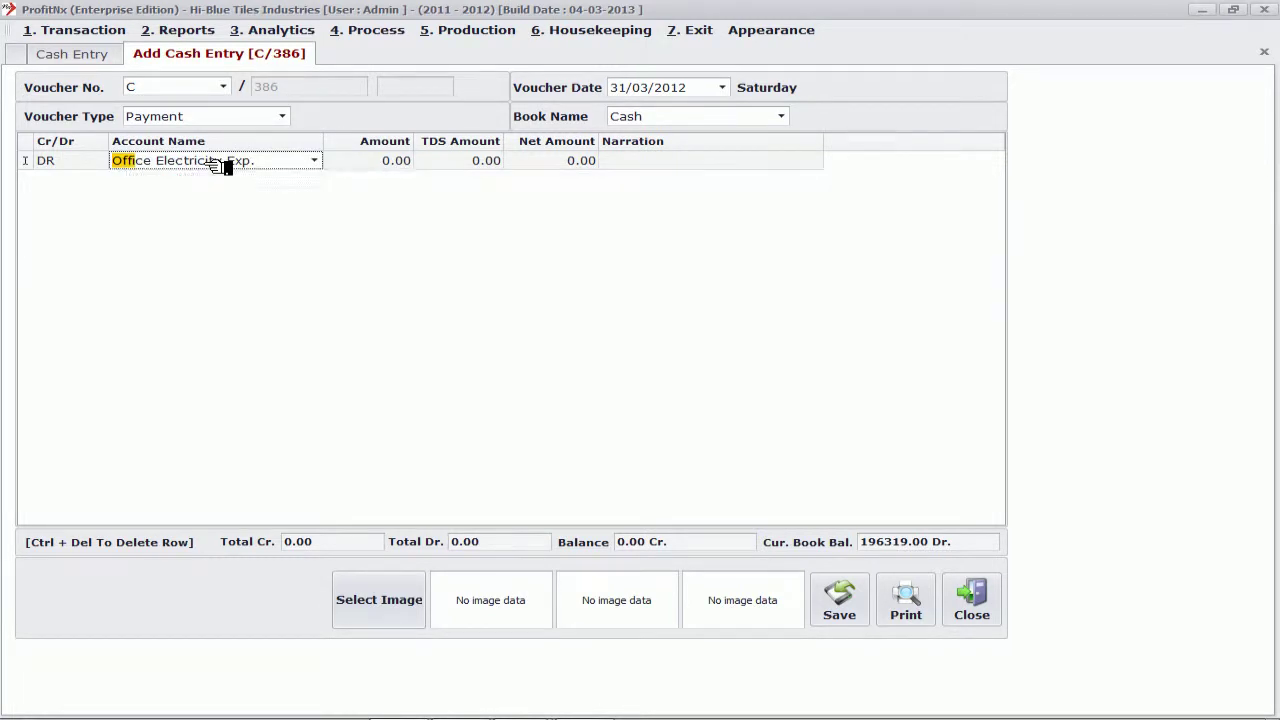
pyautogui.write('1500')
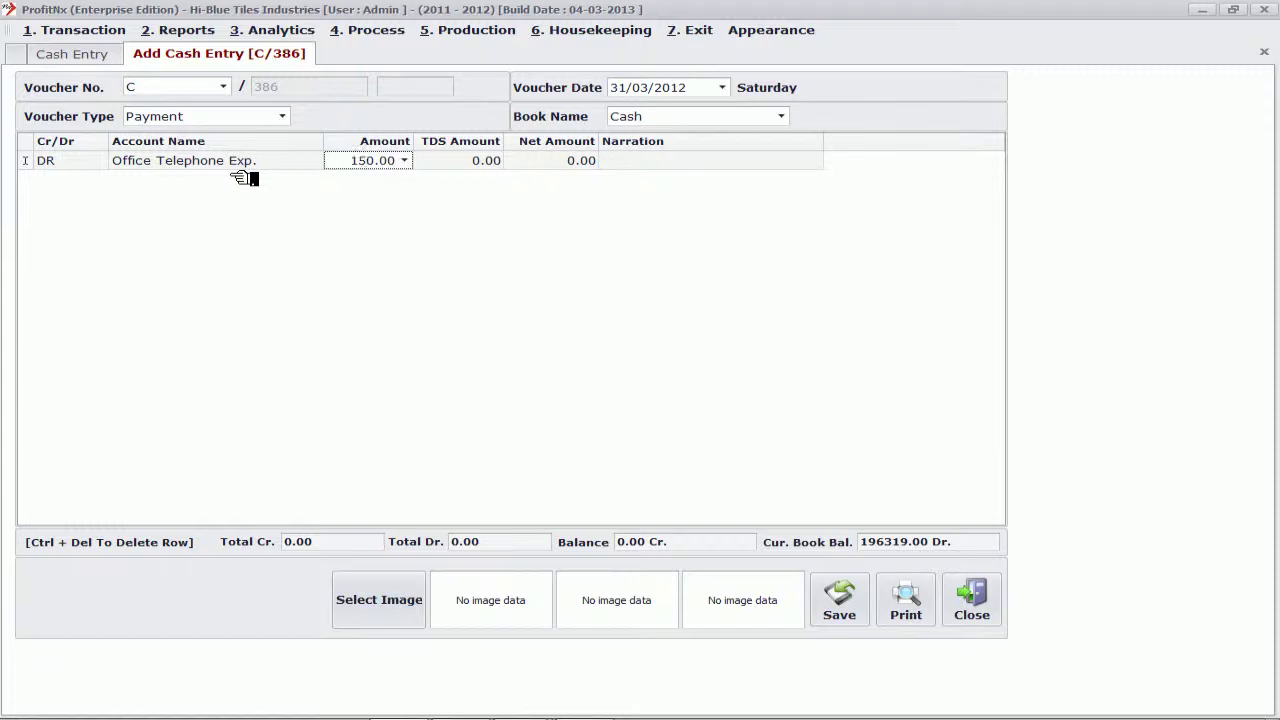
pyautogui.press('Return')
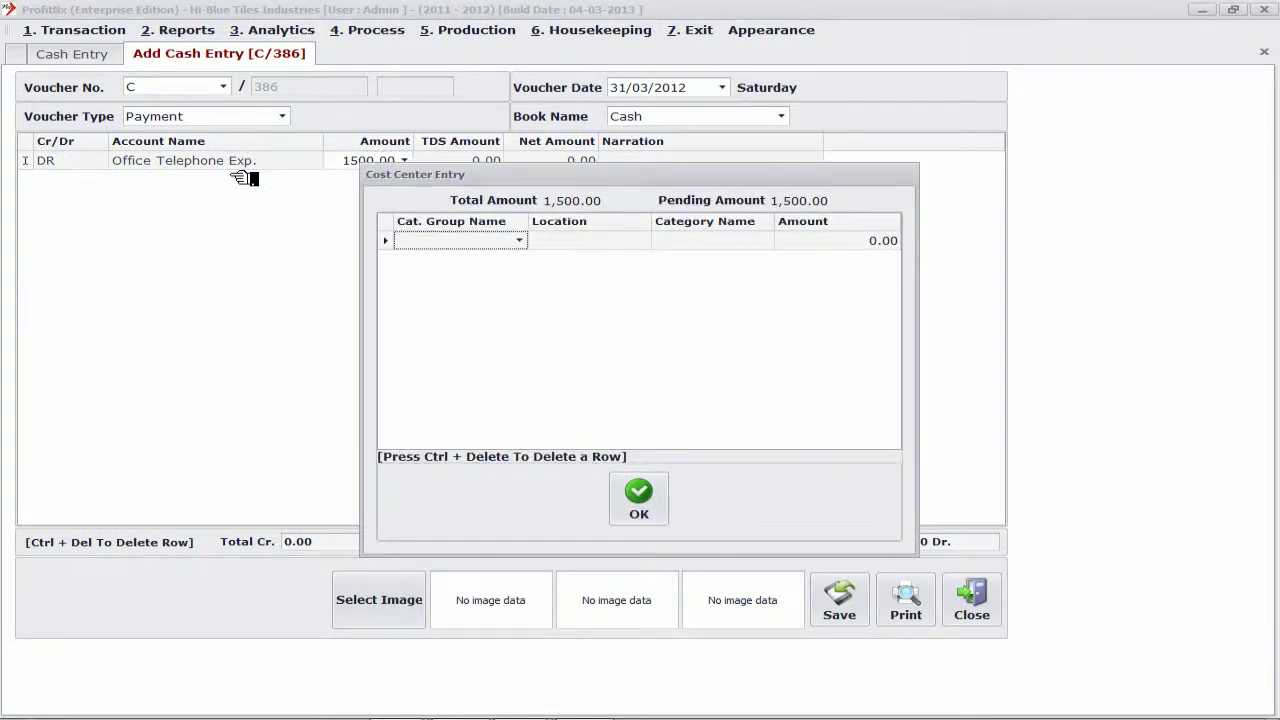
# Allocate 1500 in the cost center entry to group tel, location rajkot and the first telephone number category.
pyautogui.click(514, 246)
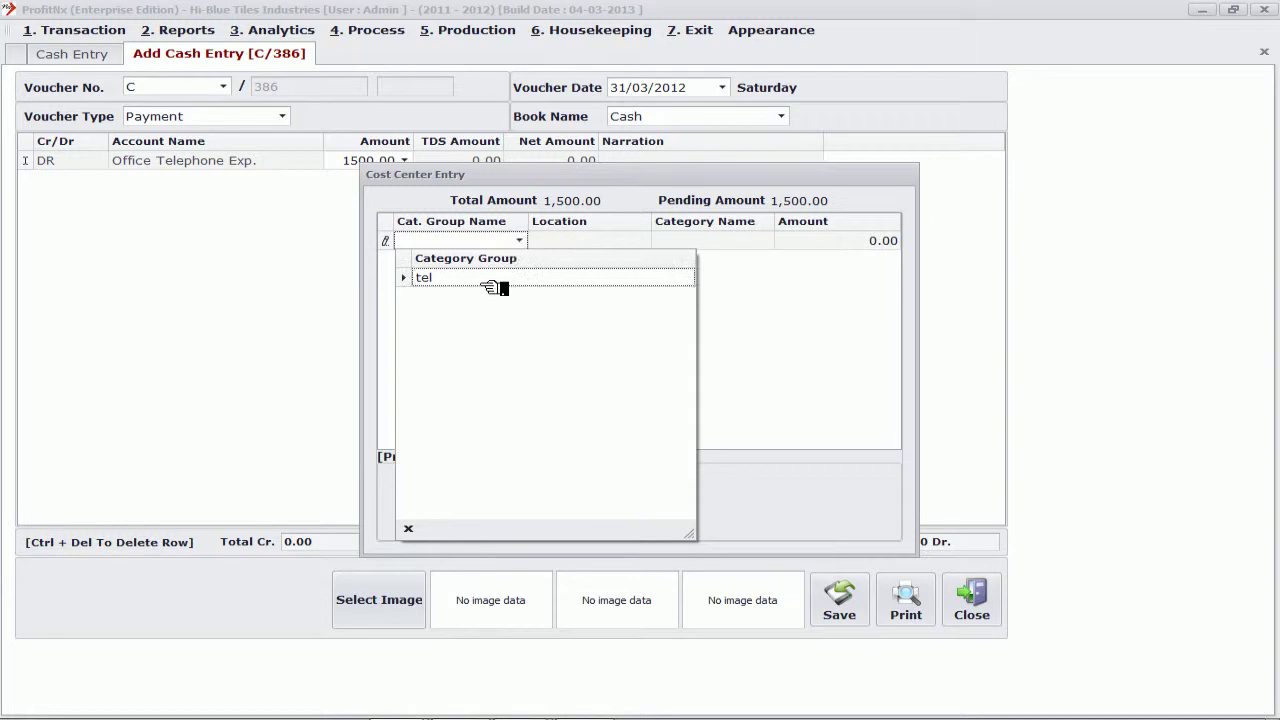
pyautogui.click(493, 282)
pyautogui.press('Return')
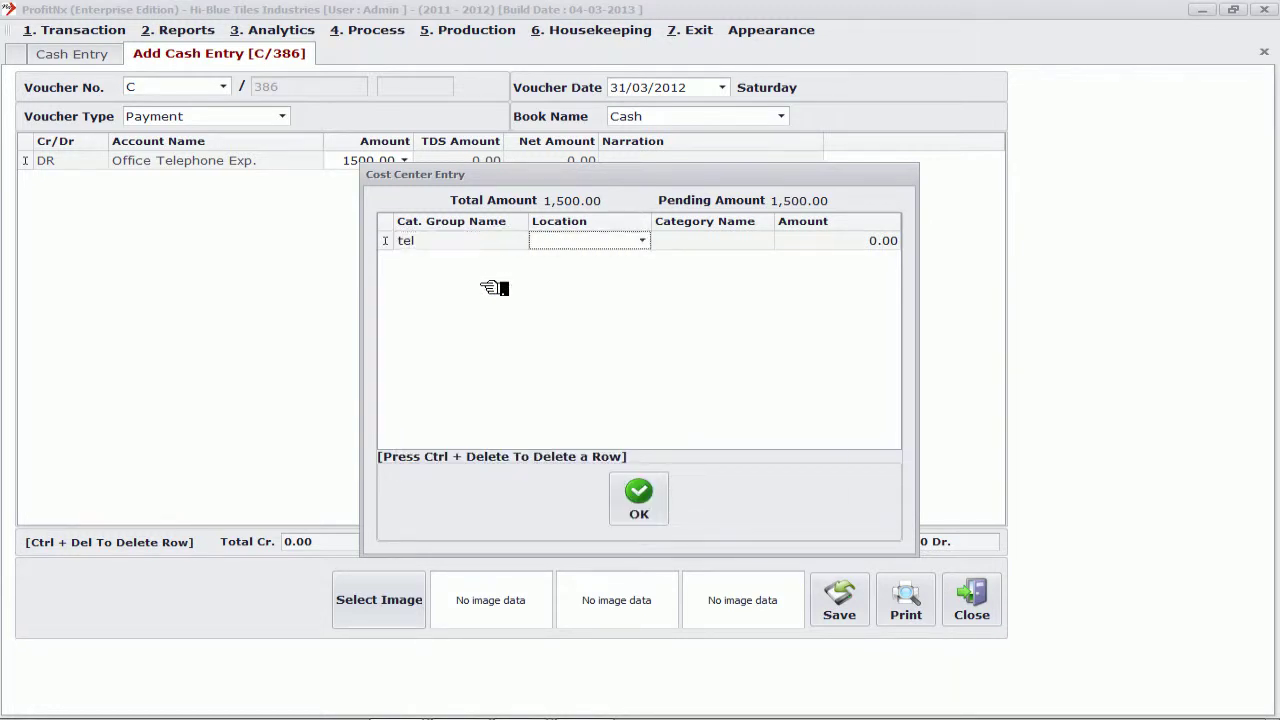
pyautogui.click(614, 241)
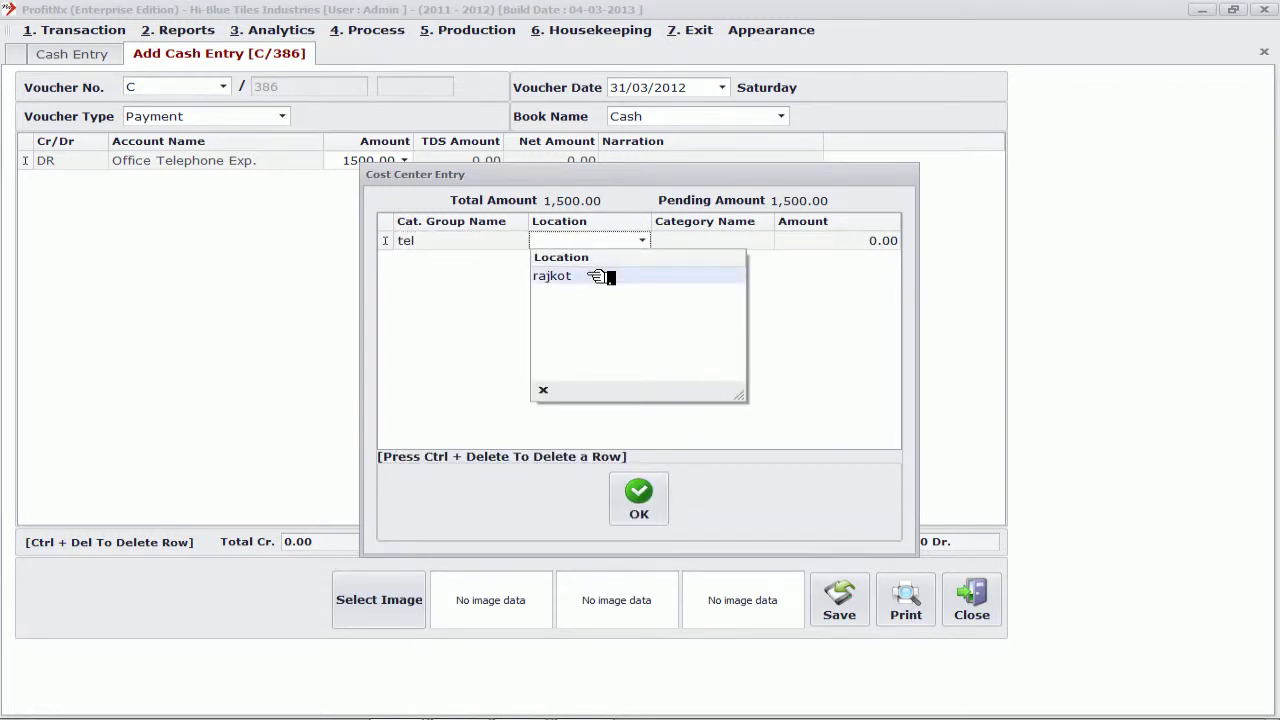
pyautogui.click(600, 276)
pyautogui.click(712, 245)
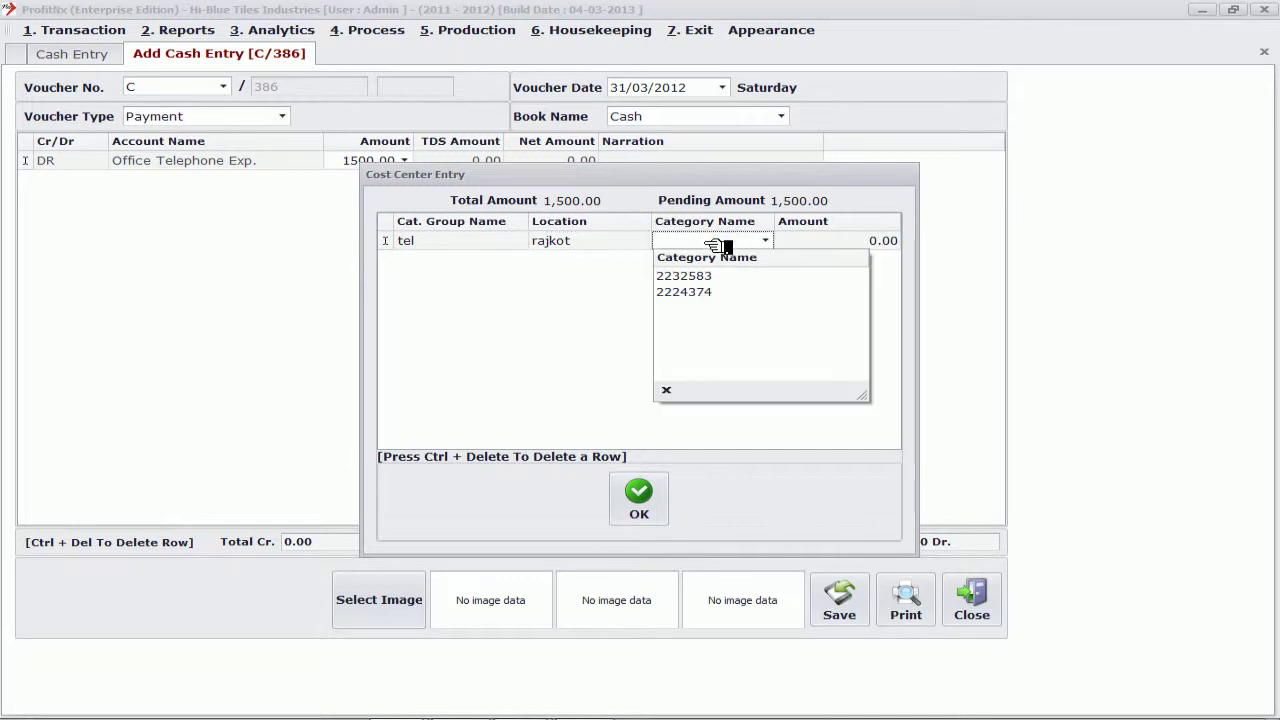
pyautogui.click(706, 277)
pyautogui.press('Return')
pyautogui.press('BackSpace')
pyautogui.write('1500')
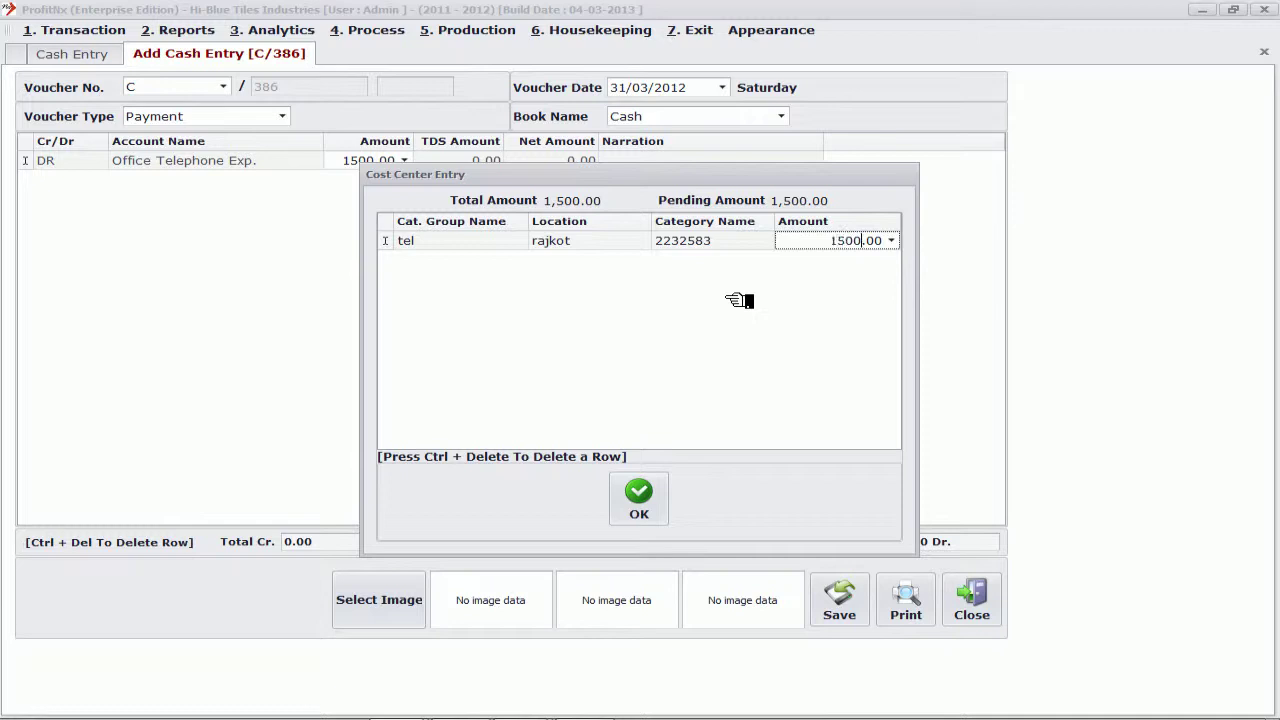
pyautogui.click(638, 500)
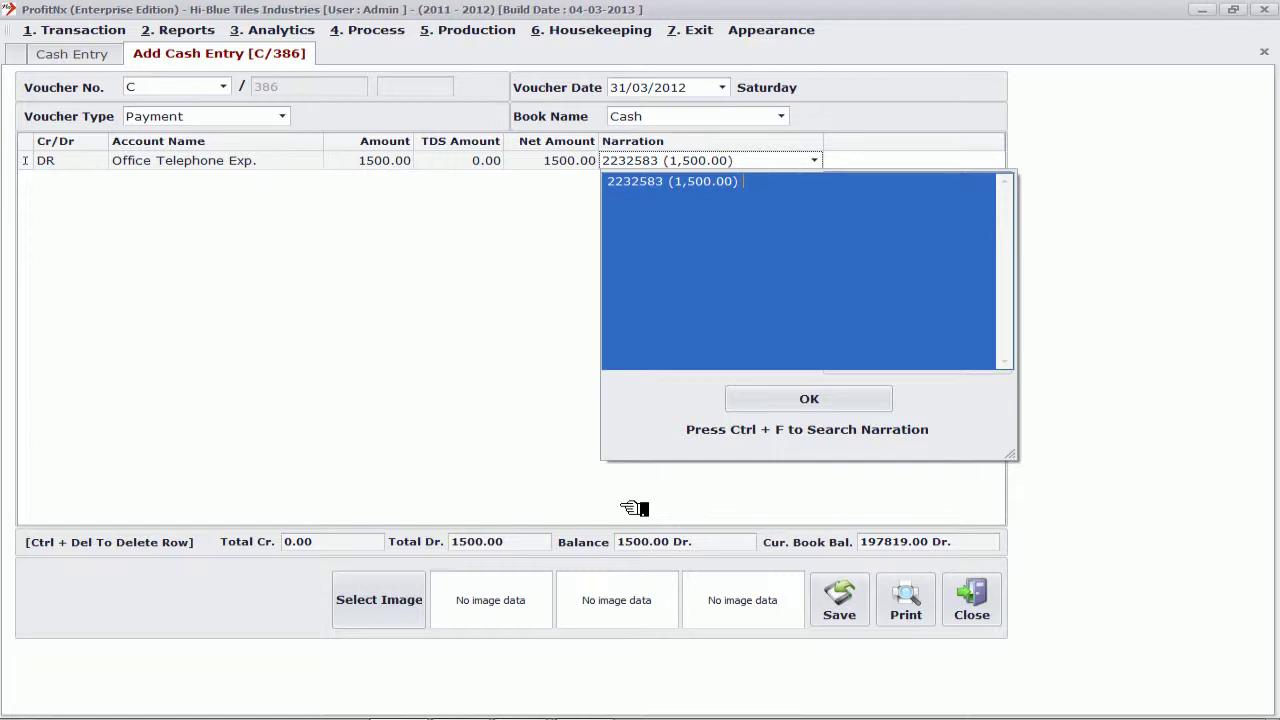
# Add the stored narration "For the month of" completed with "Mar 13", and save the voucher.
pyautogui.hotkey('ctrl', 'f')
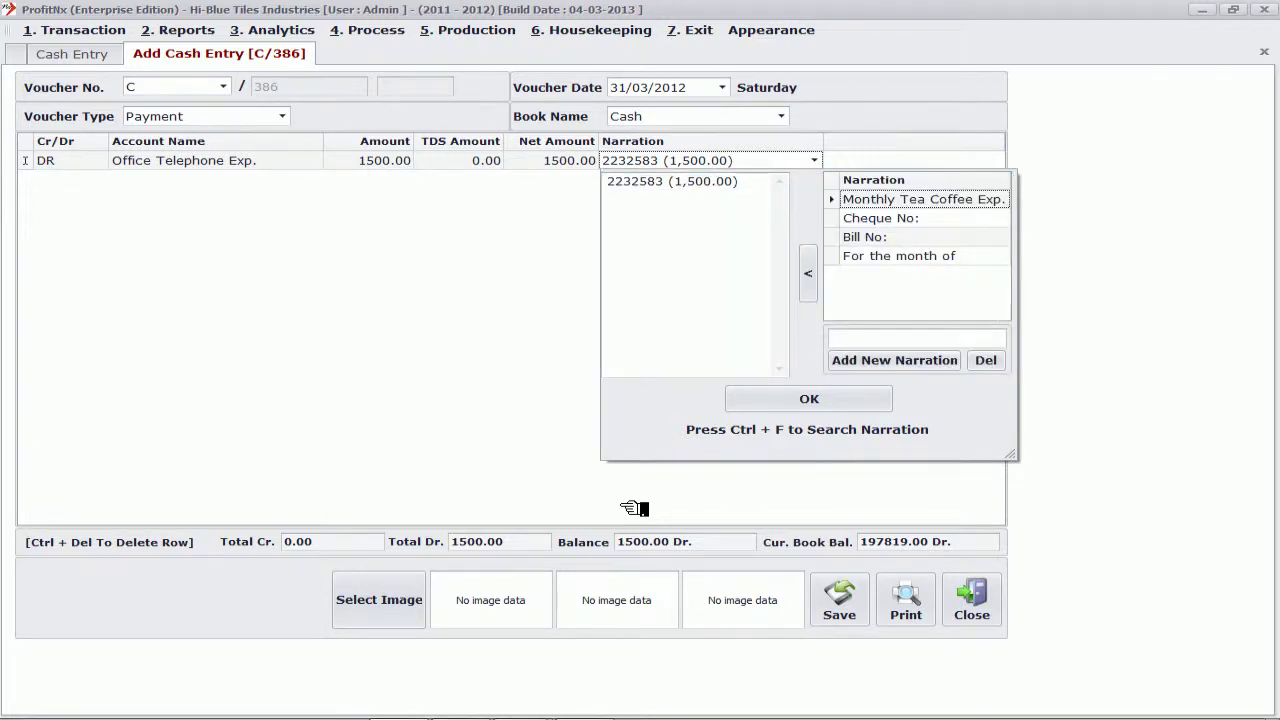
pyautogui.press('Down')
pyautogui.press('Down')
pyautogui.press('Down')
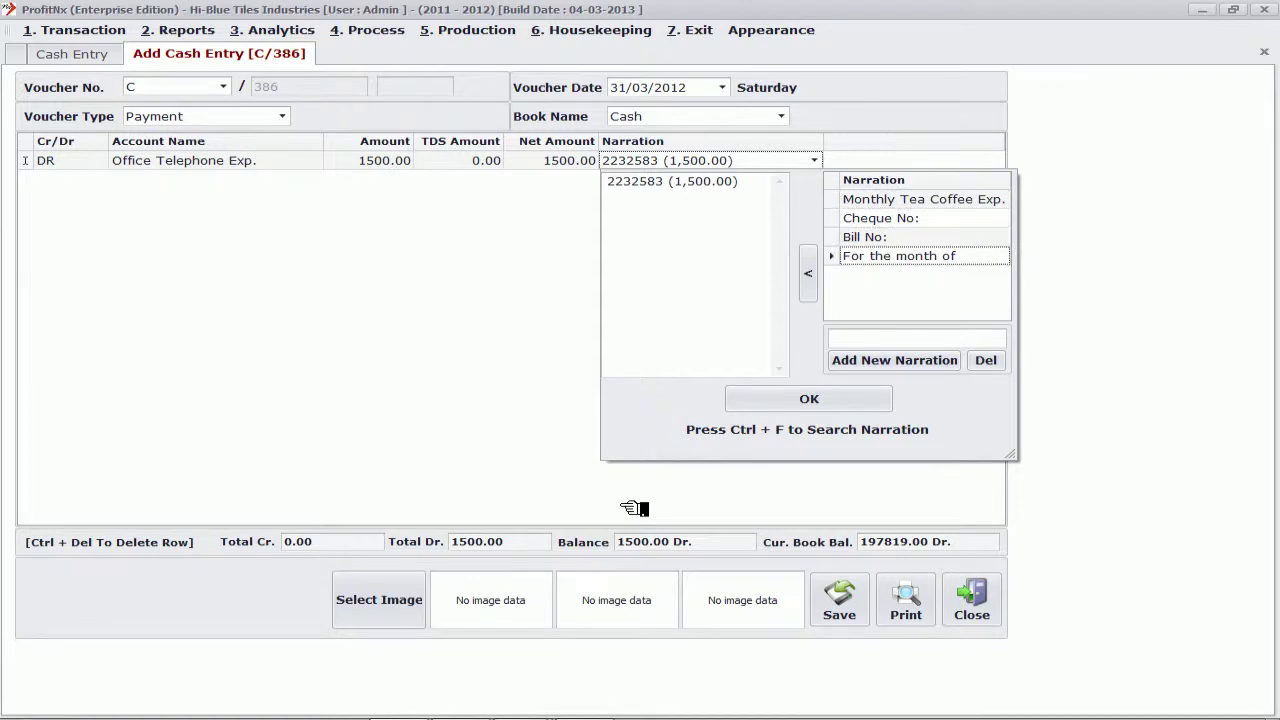
pyautogui.press('Return')
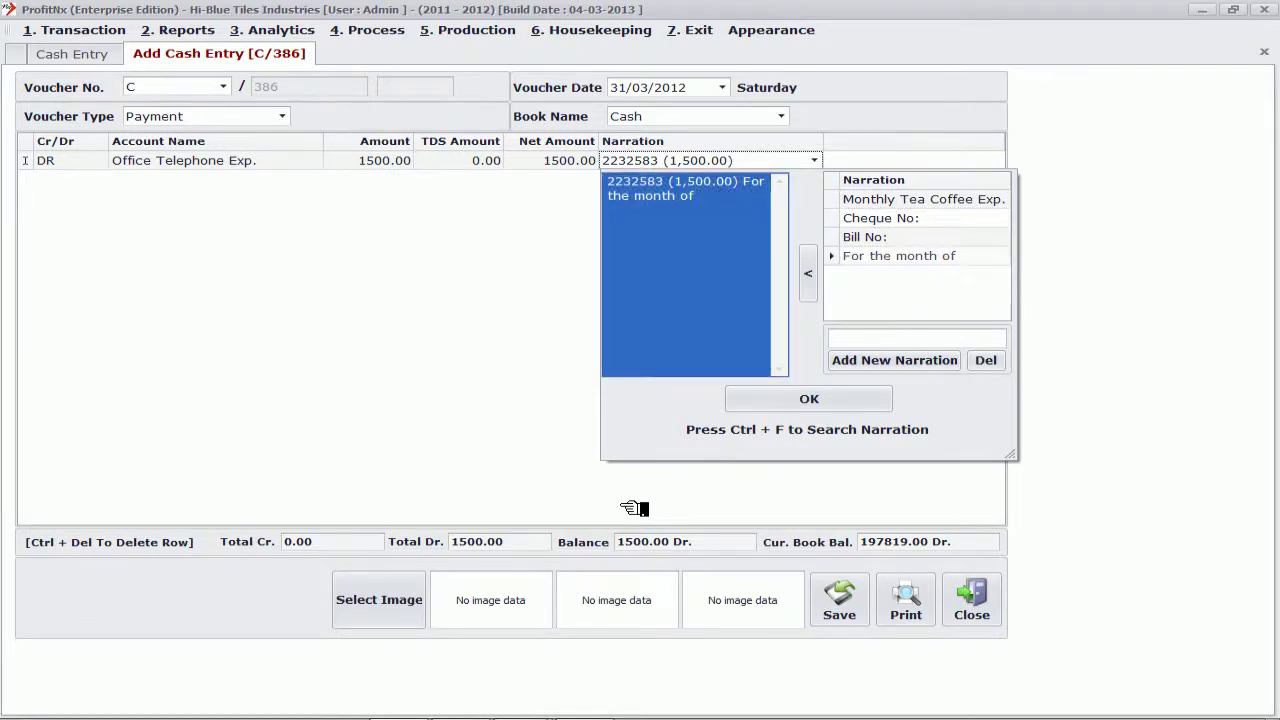
pyautogui.write('Mar 13')
pyautogui.click(810, 399)
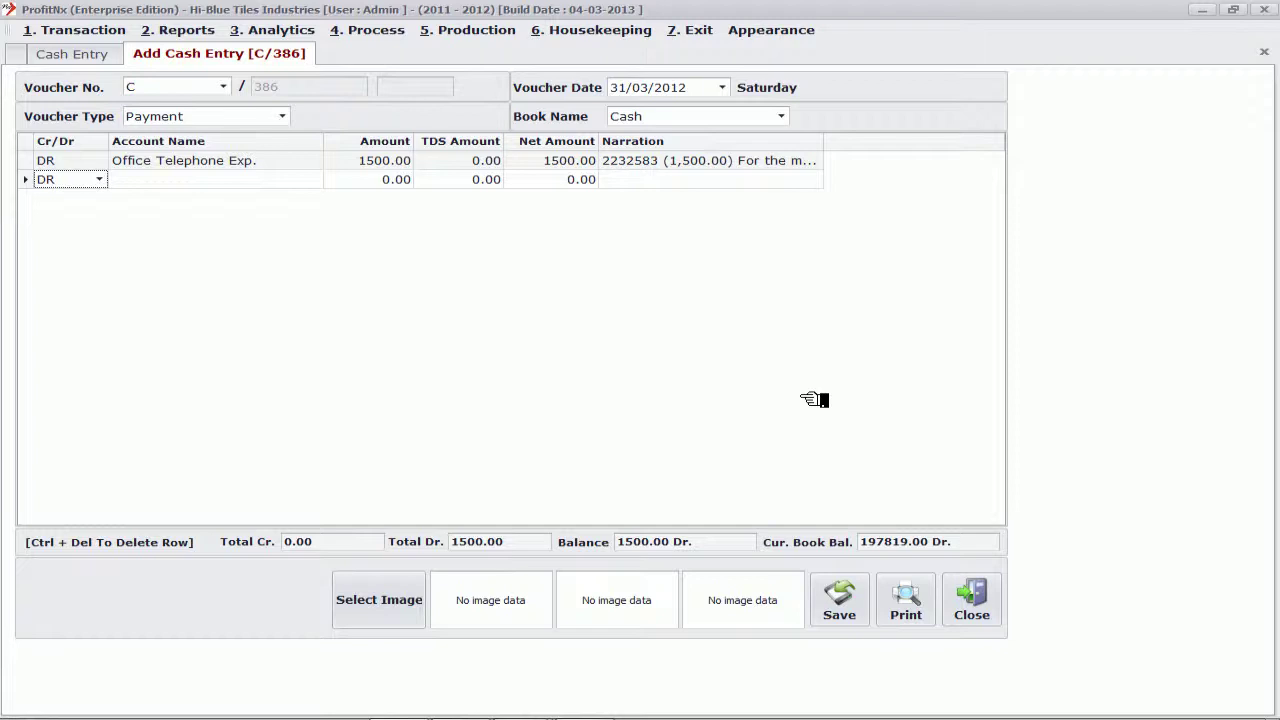
pyautogui.click(840, 605)
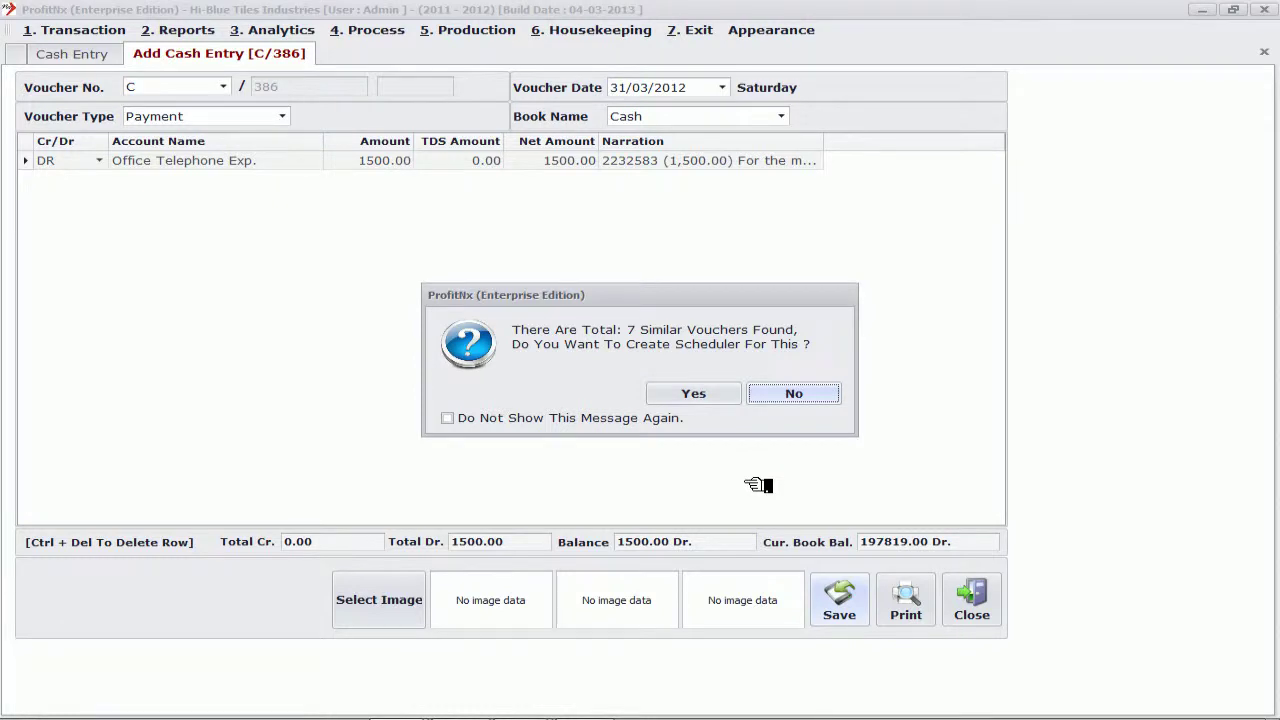
# Agree to create a scheduler for the saved voucher and change its subject to "Telephone Exp".
pyautogui.click(694, 394)
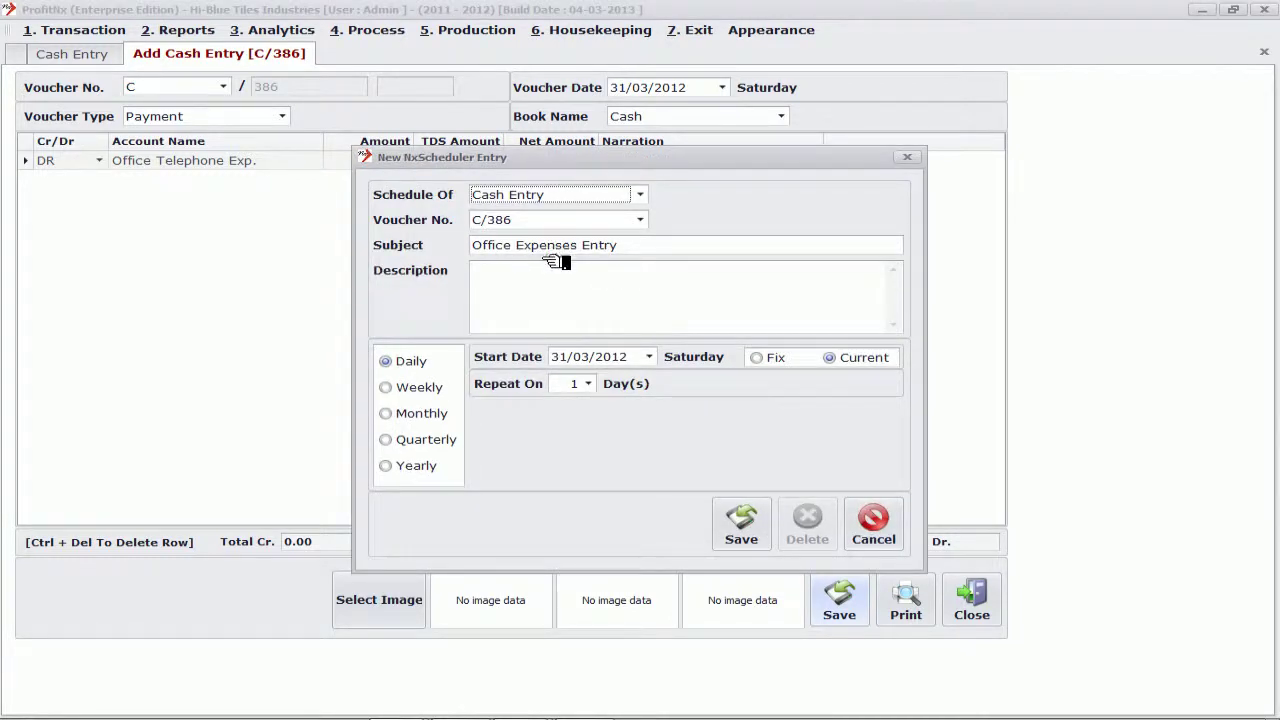
pyautogui.click(722, 241)
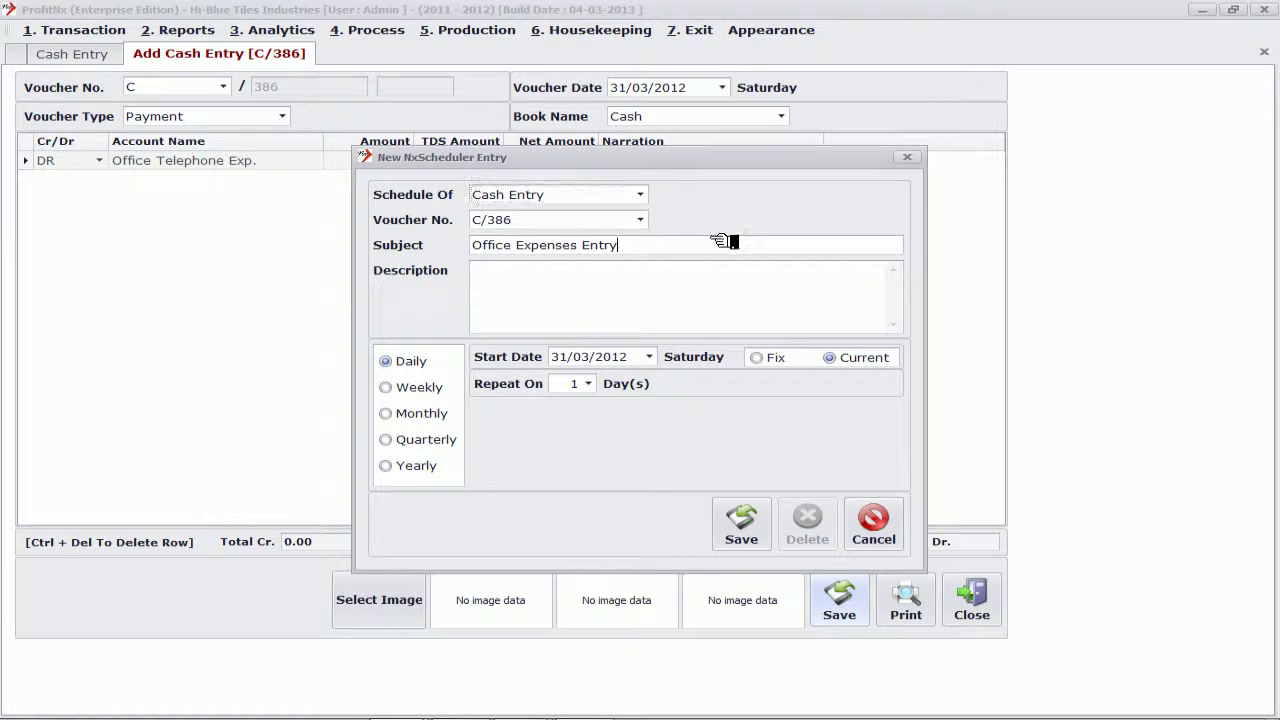
pyautogui.press('BackSpace')
pyautogui.press('BackSpace')
pyautogui.press('BackSpace')
pyautogui.press('BackSpace')
pyautogui.press('BackSpace')
pyautogui.press('BackSpace')
pyautogui.press('BackSpace')
pyautogui.press('BackSpace')
pyautogui.press('BackSpace')
pyautogui.press('BackSpace')
pyautogui.press('BackSpace')
pyautogui.press('BackSpace')
pyautogui.press('BackSpace')
pyautogui.press('BackSpace')
pyautogui.write('Tele')
pyautogui.press('BackSpace')
pyautogui.press('BackSpace')
pyautogui.press('BackSpace')
pyautogui.press('BackSpace')
pyautogui.press('BackSpace')
pyautogui.press('BackSpace')
pyautogui.press('BackSpace')
pyautogui.press('BackSpace')
pyautogui.press('BackSpace')
pyautogui.press('BackSpace')
pyautogui.press('BackSpace')
pyautogui.write('Te')
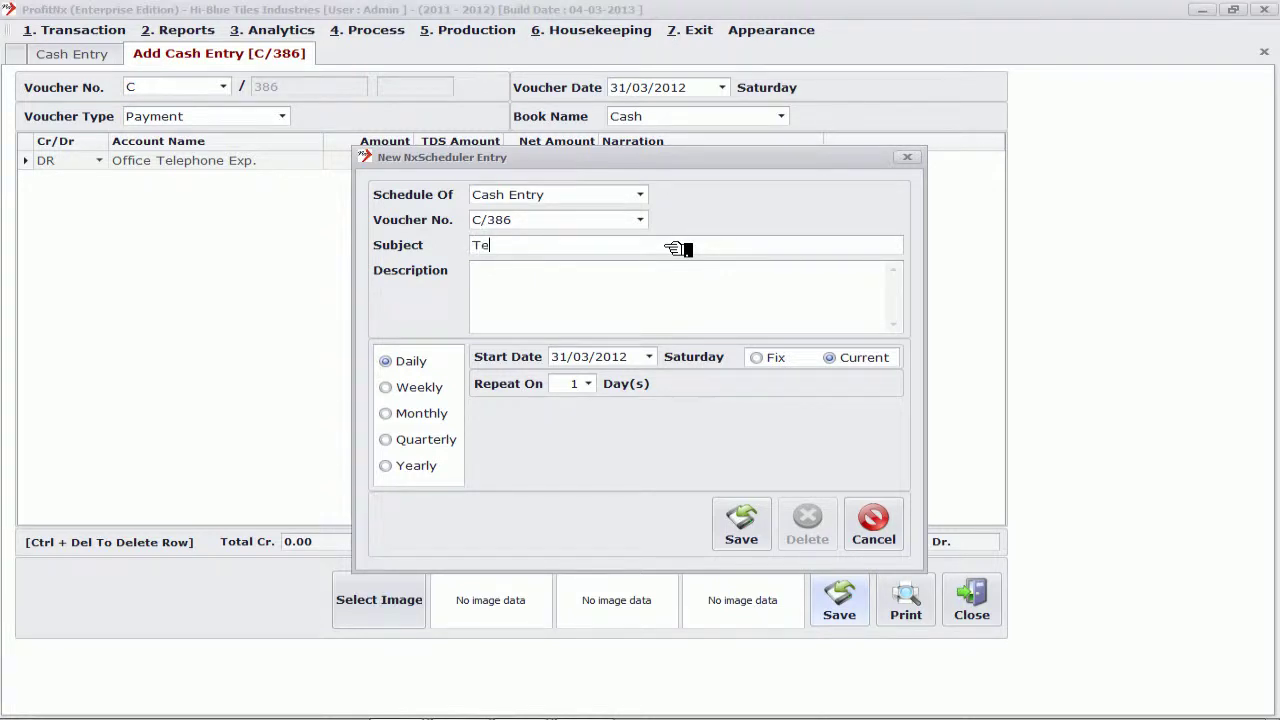
pyautogui.write('lephone Exp')
# Set the schedule to repeat monthly in all months.
pyautogui.click(410, 415)
pyautogui.click(590, 386)
pyautogui.click(576, 403)
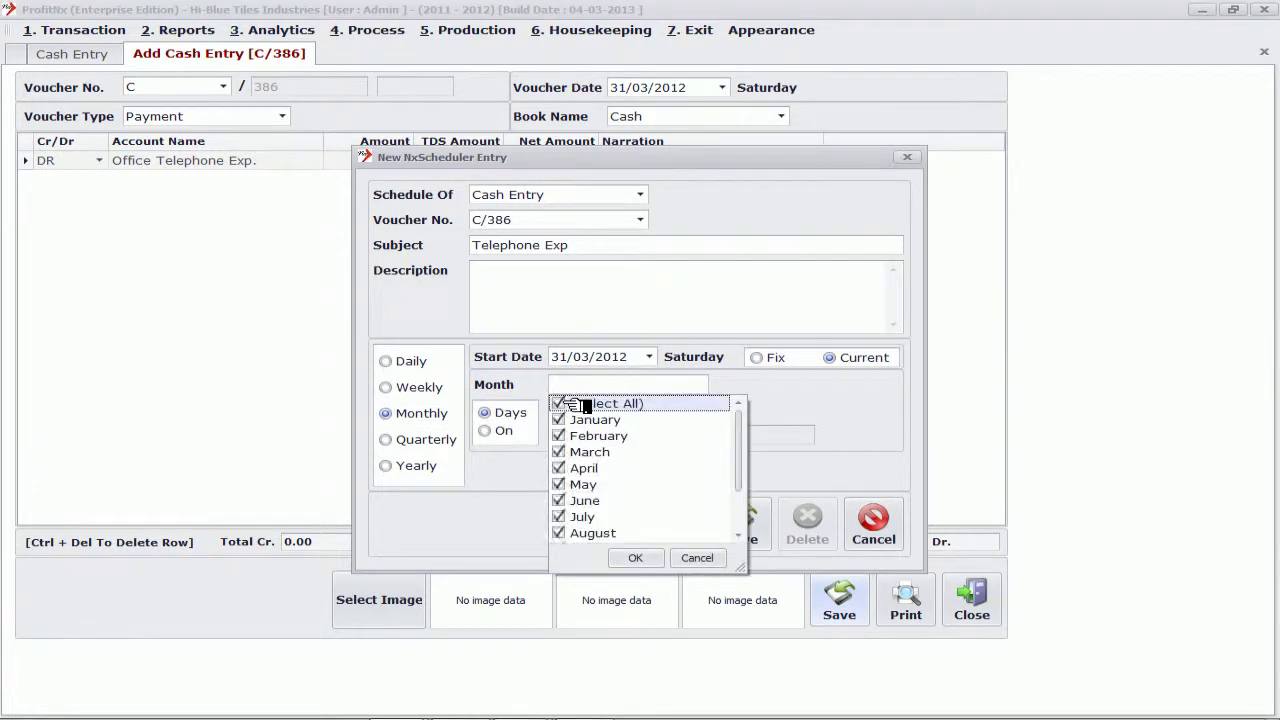
pyautogui.click(636, 557)
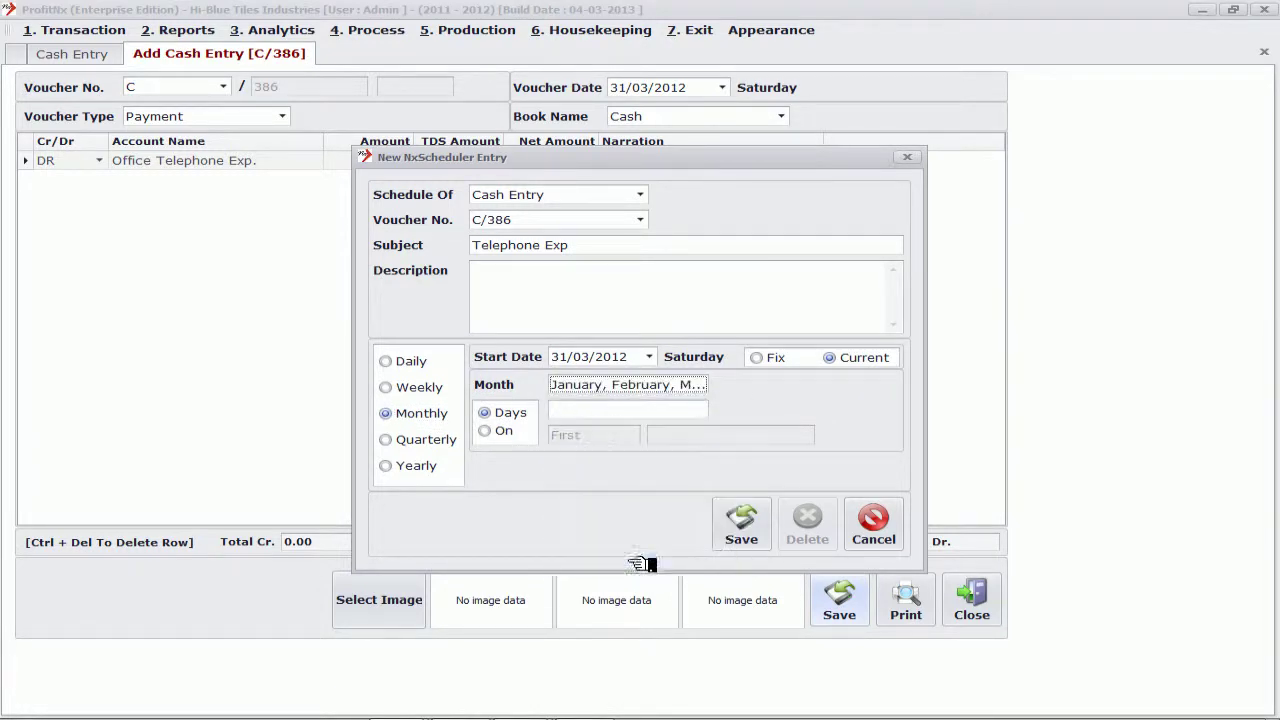
# Choose day 29 as the schedule's day of the month, then cancel the scheduler entry.
pyautogui.click(630, 414)
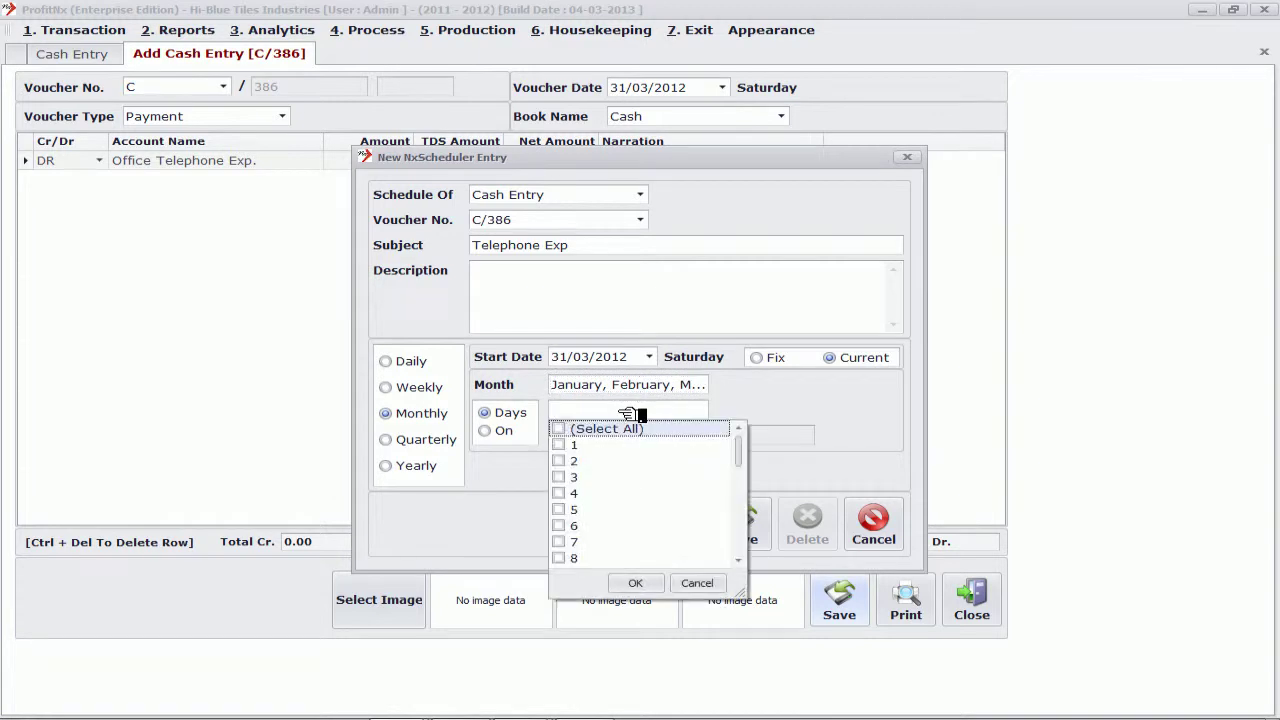
pyautogui.scroll(-8, 742, 554)
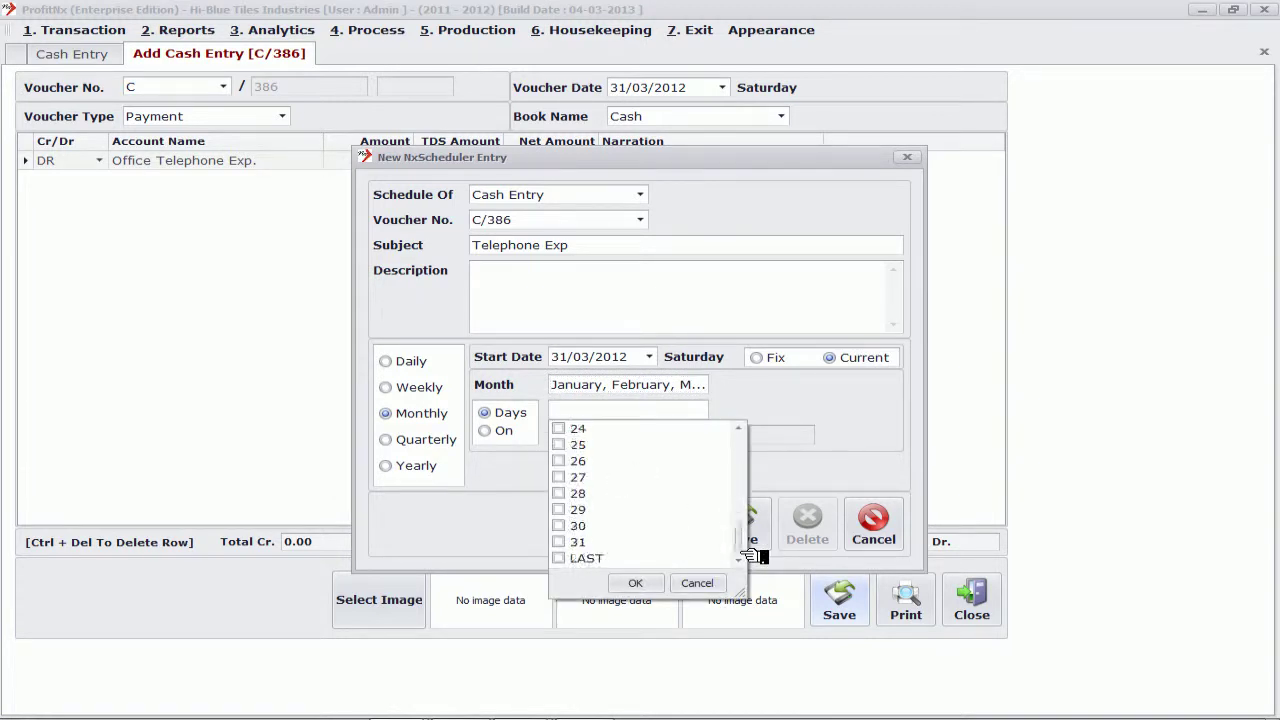
pyautogui.click(566, 510)
pyautogui.click(636, 582)
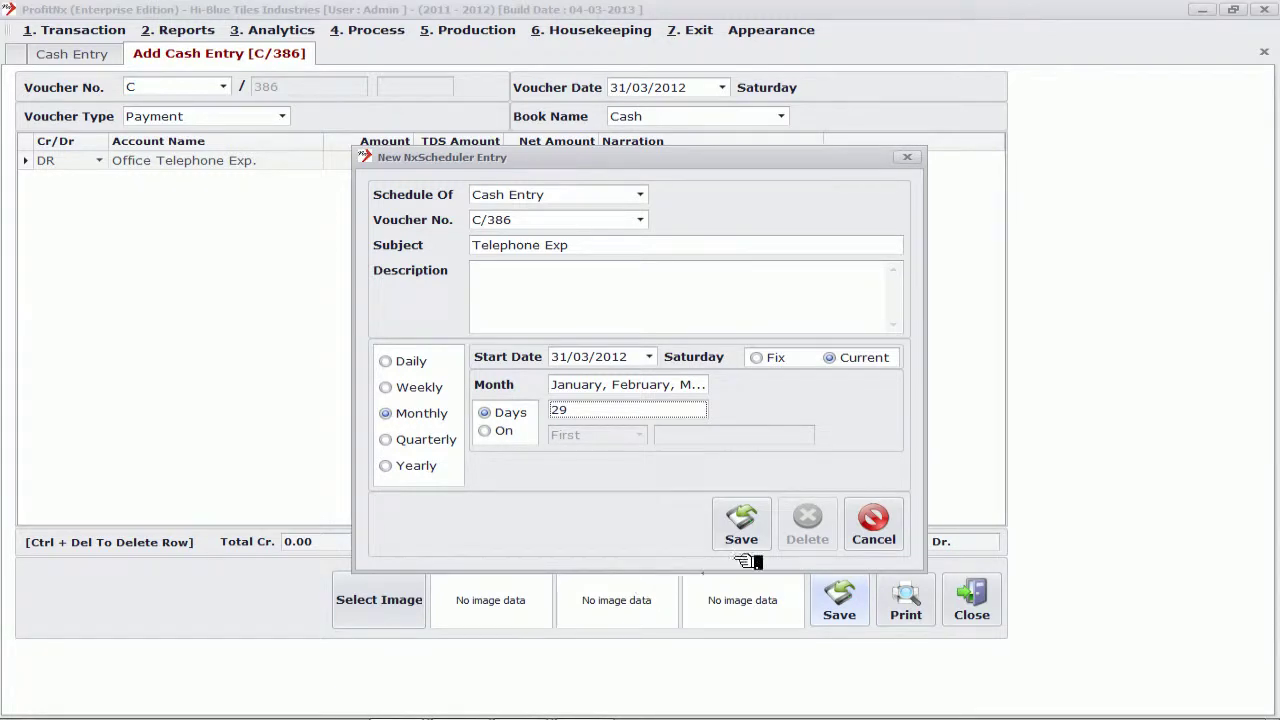
pyautogui.click(889, 543)
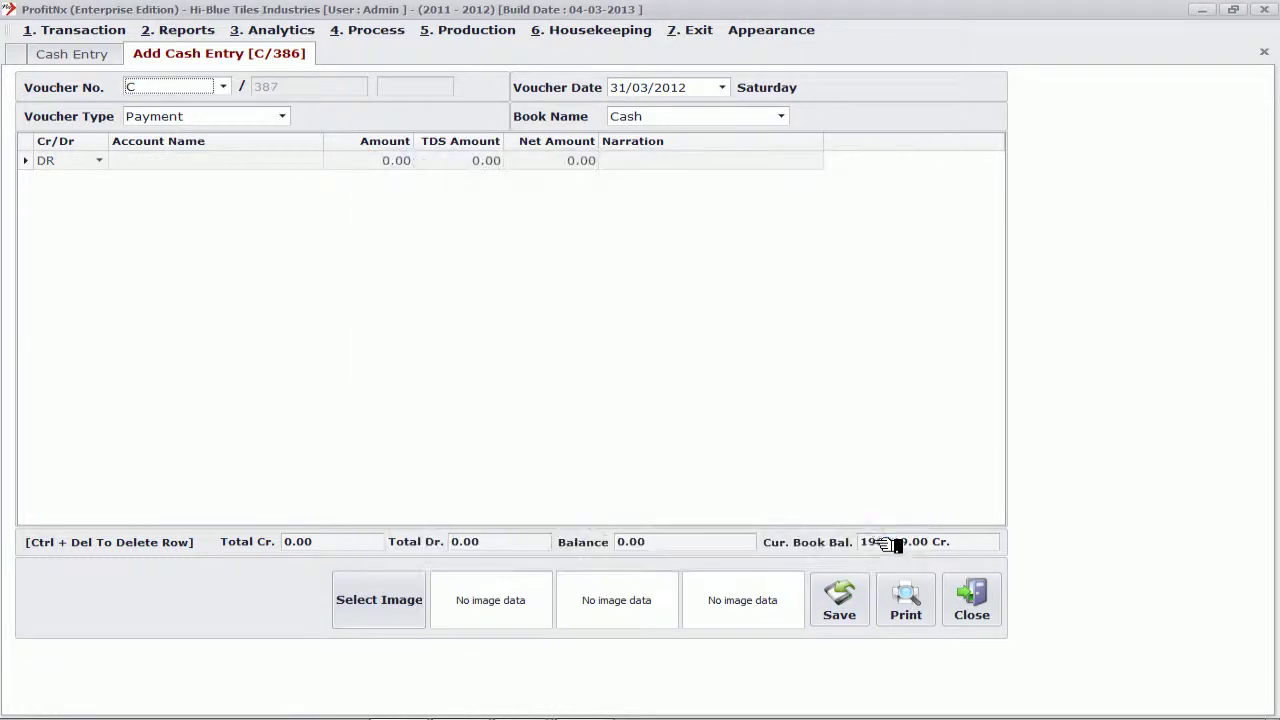
# Close the new cash voucher form and open the bank entry list.
pyautogui.click(975, 612)
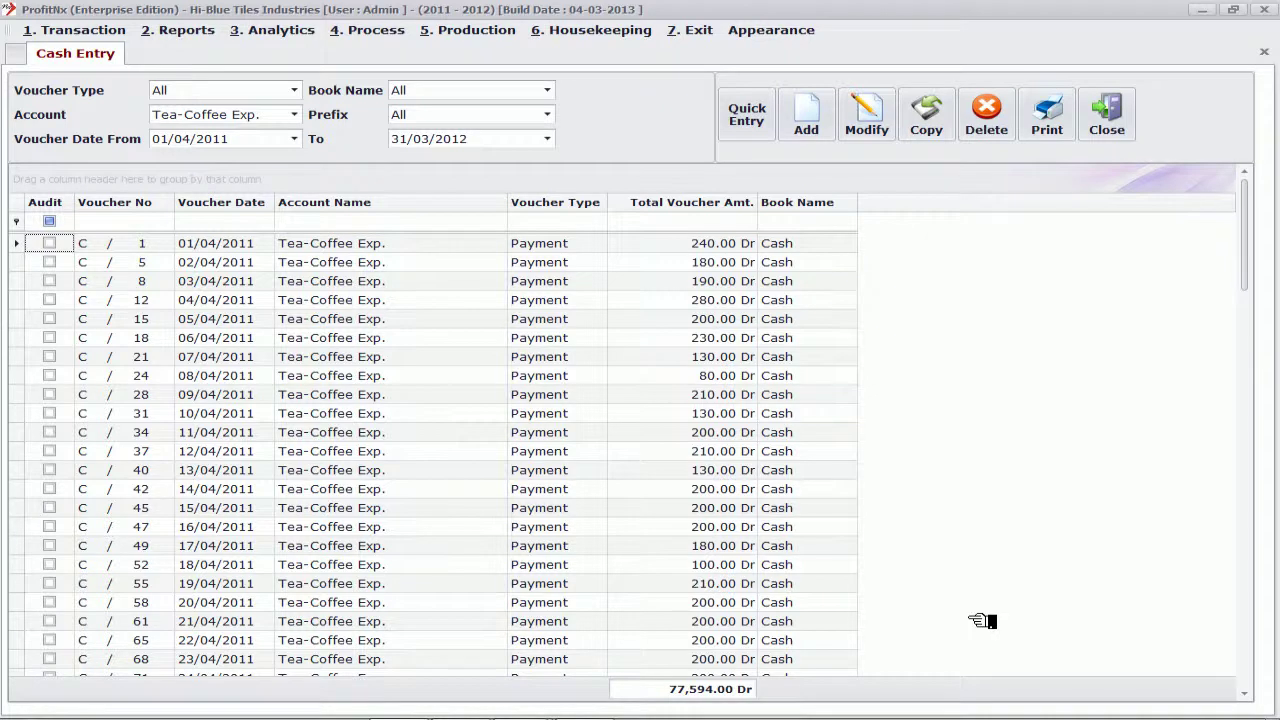
pyautogui.click(72, 30)
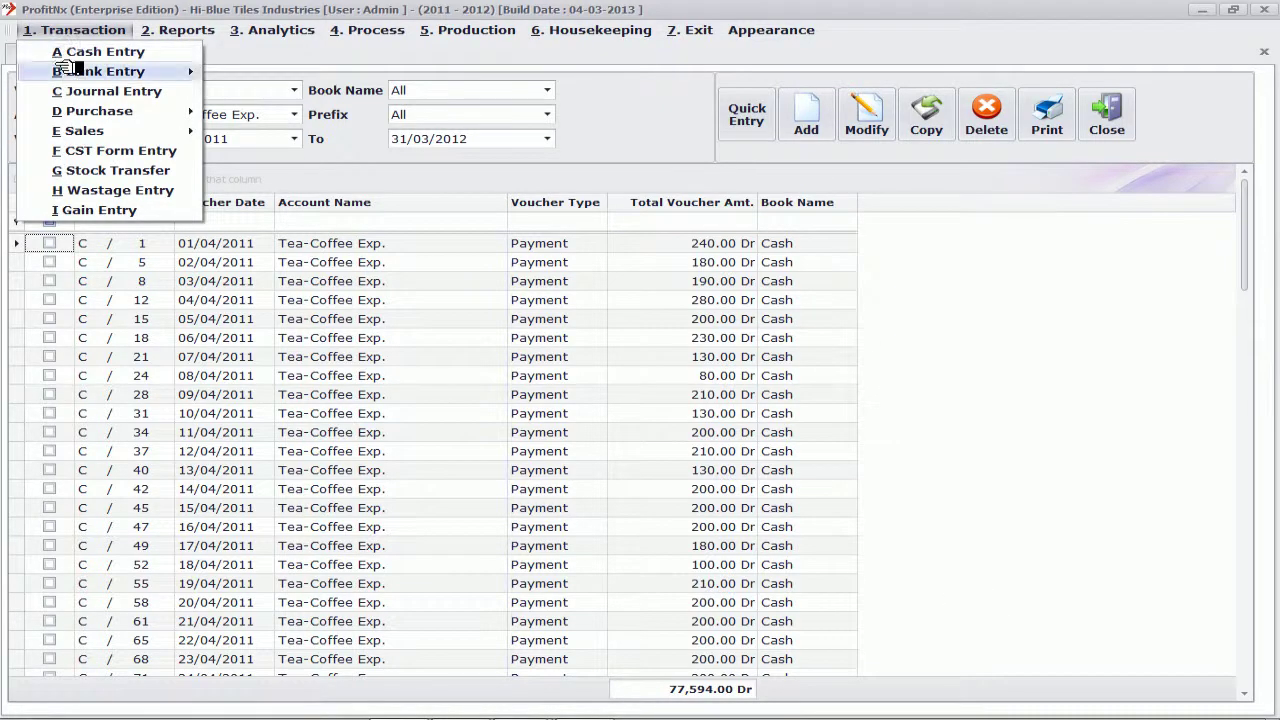
pyautogui.moveTo(120, 74)
pyautogui.click(255, 73)
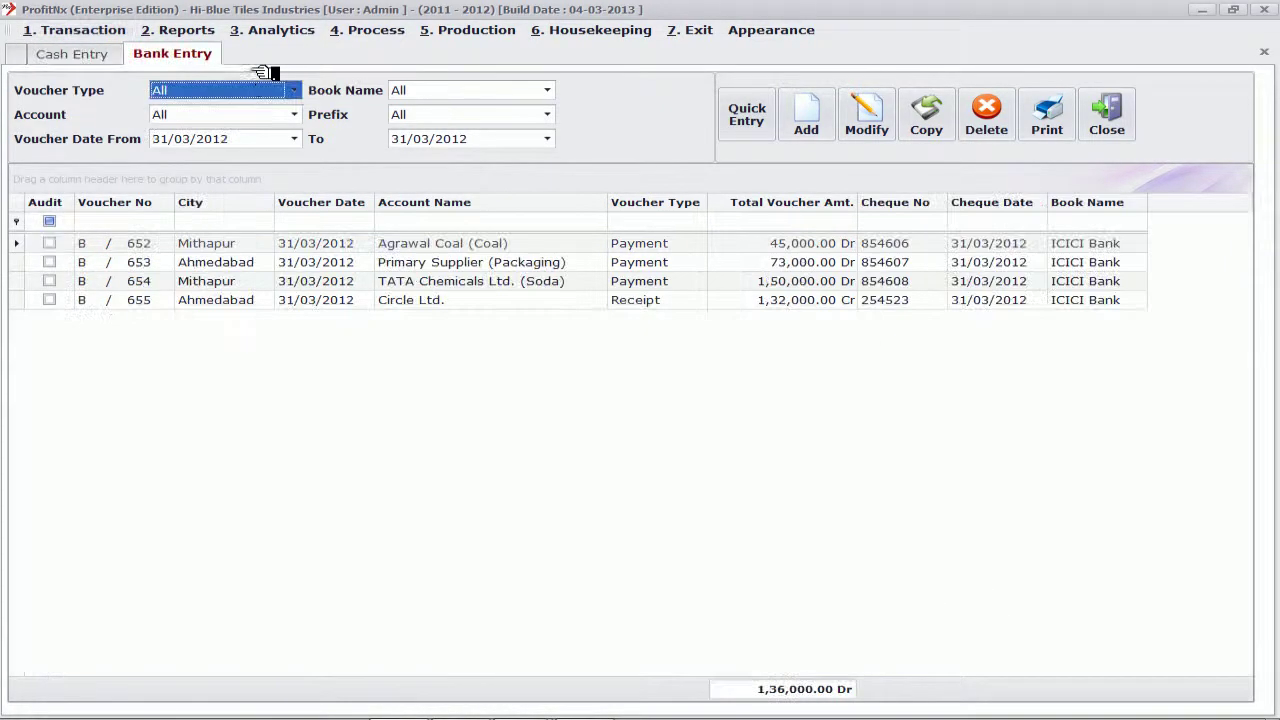
# Add a new bank payment voucher and select Akash Outdoor Advertisement as the debit account.
pyautogui.click(165, 142)
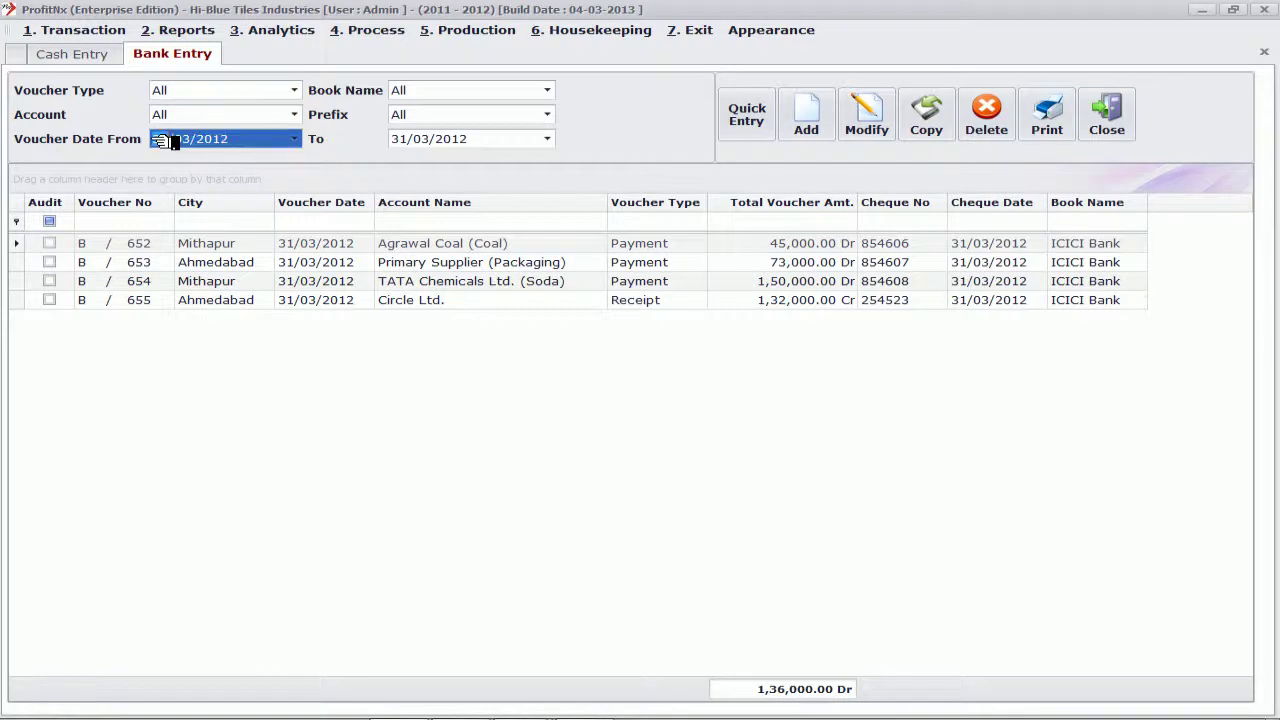
pyautogui.click(808, 112)
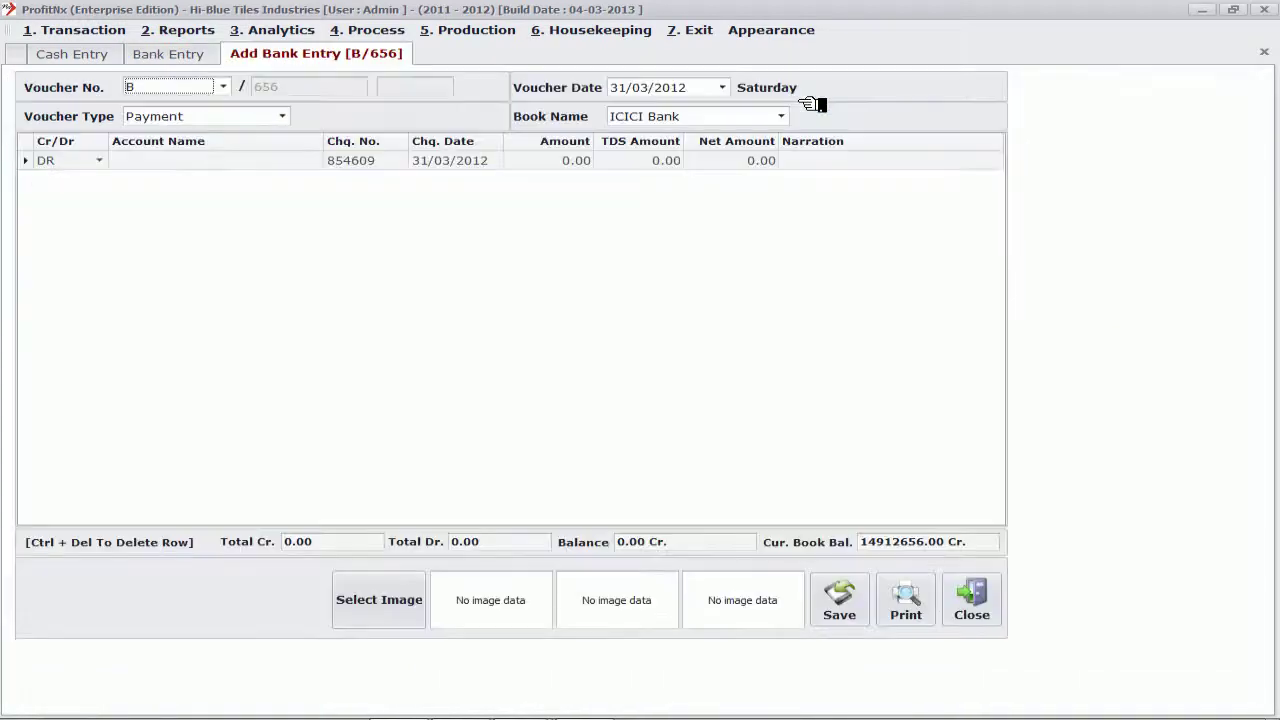
pyautogui.click(160, 164)
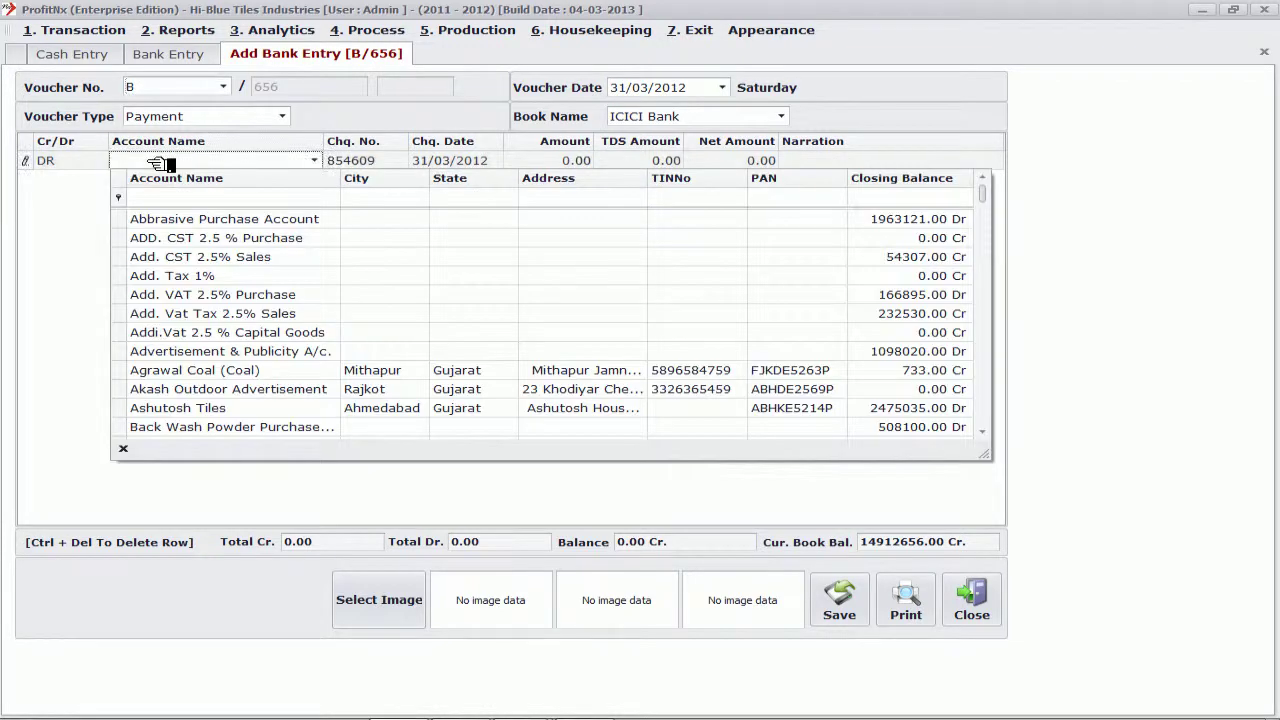
pyautogui.write('Akash Outdoor Advertisem...')
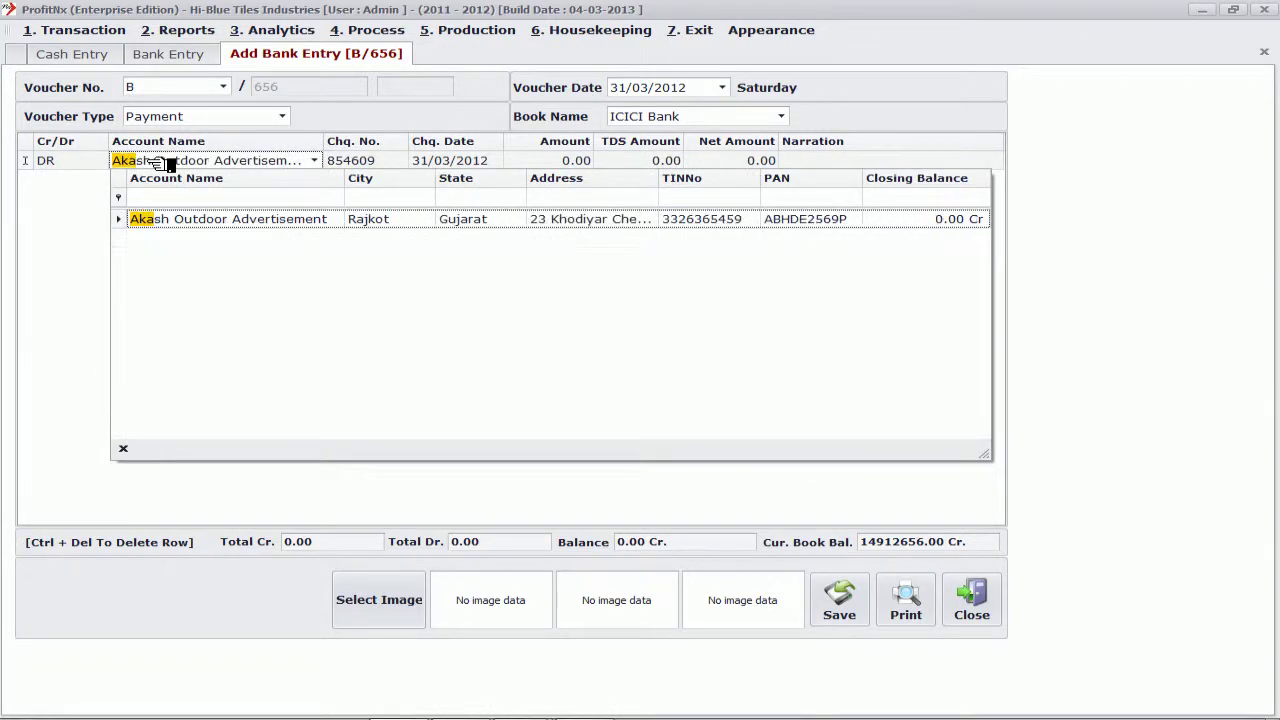
pyautogui.click(222, 229)
pyautogui.press('Tab')
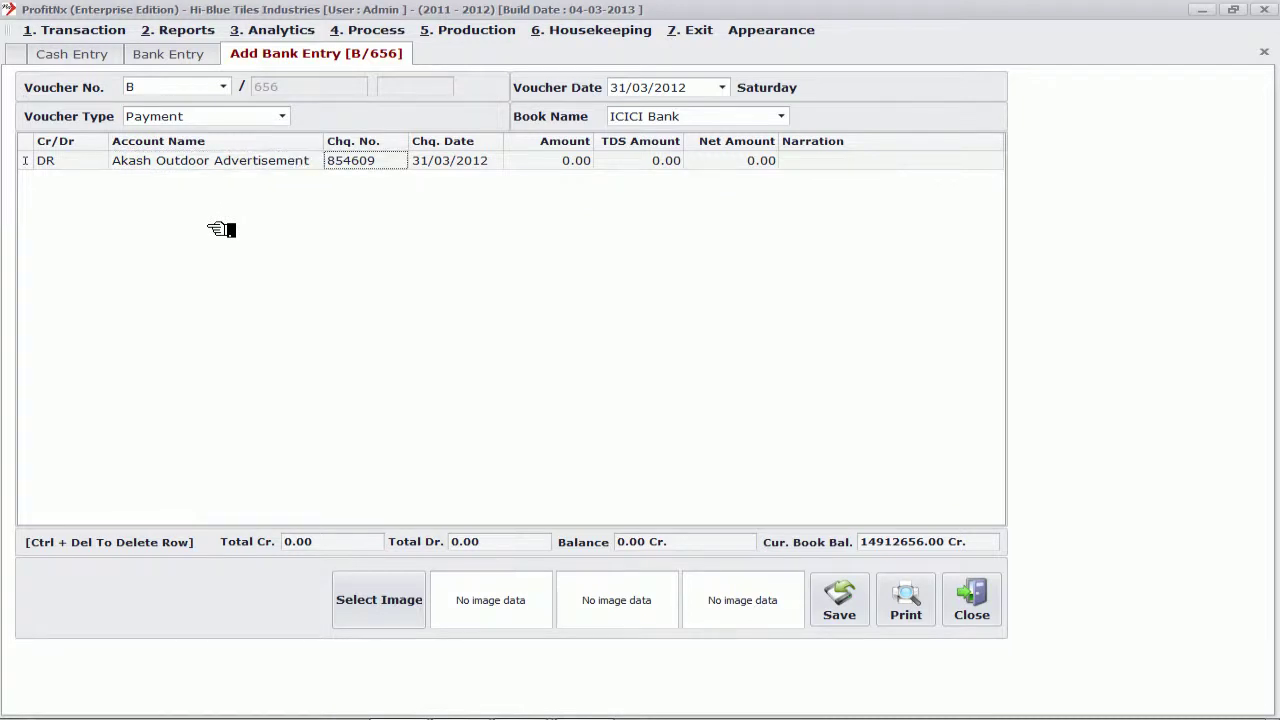
# Set the payment amount to 10000, keeping the default cheque details, and apply TDS with the calculated deduction.
pyautogui.press('Tab')
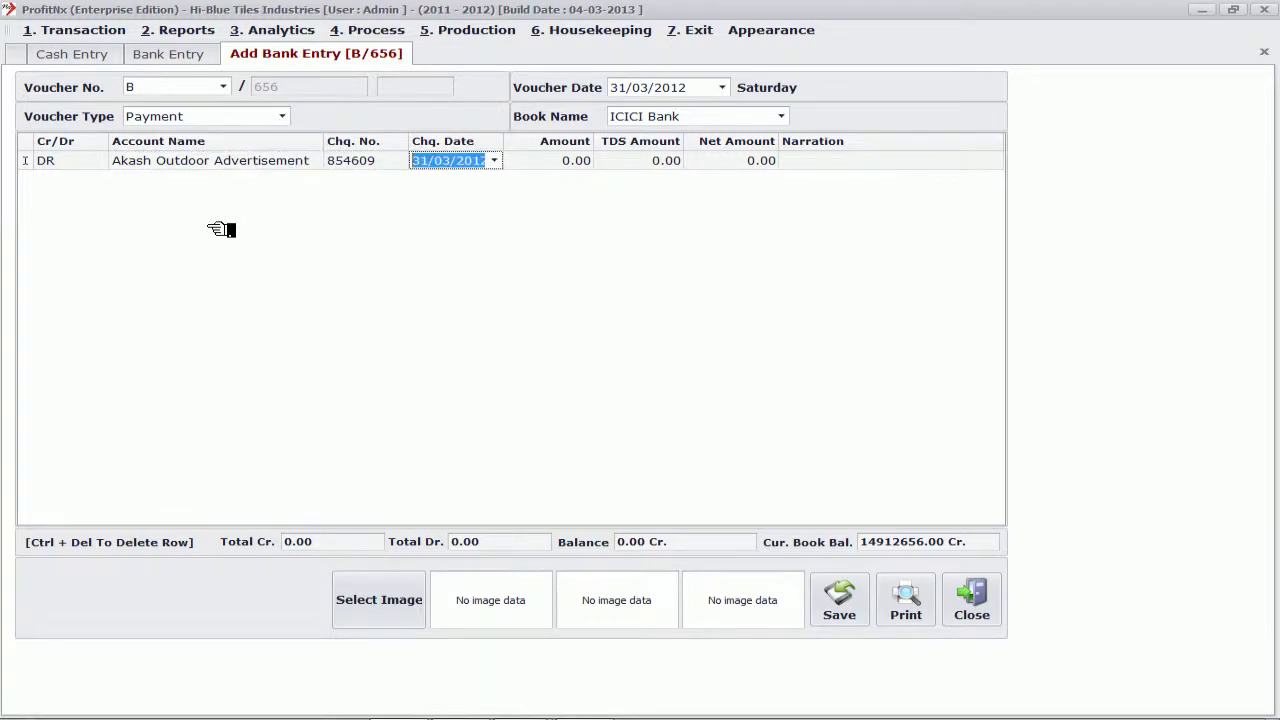
pyautogui.press('Tab')
pyautogui.write('10000')
pyautogui.press('Tab')
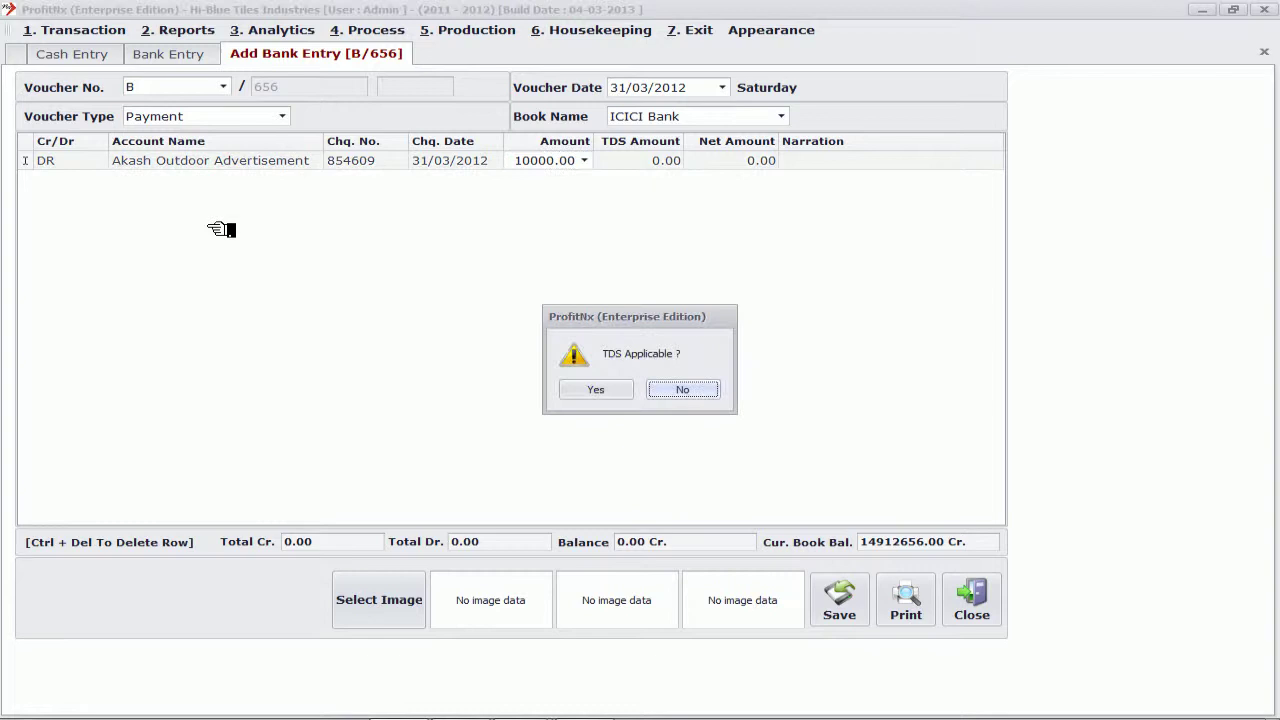
pyautogui.press('y')
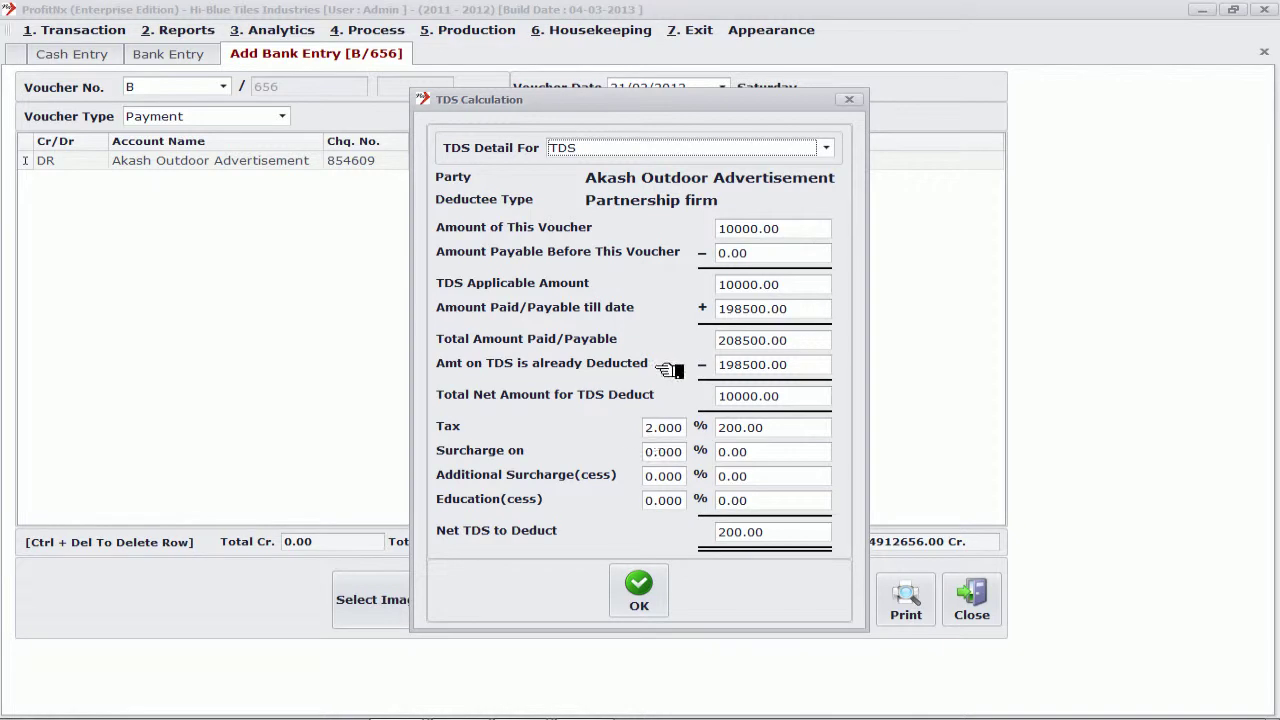
pyautogui.click(645, 594)
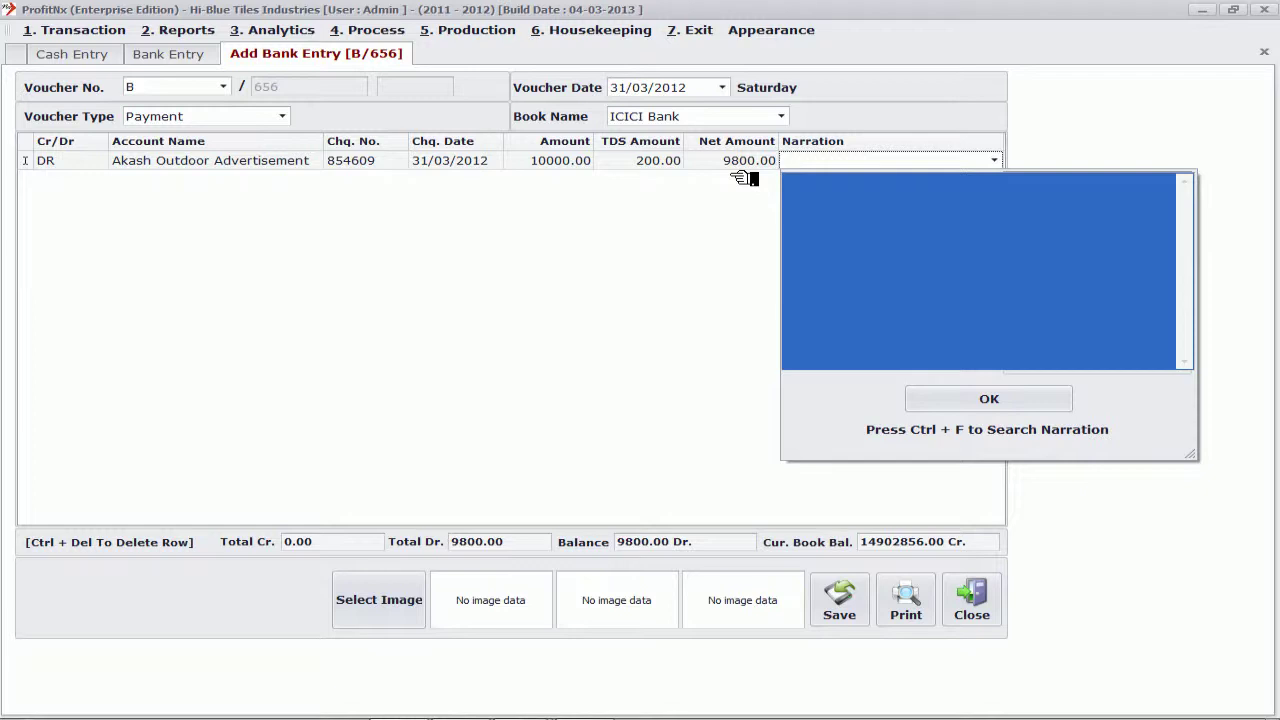
# Enter the narration "Payment Bill No: aaas/1" for the payment row, using the predefined "Bill No:" narration.
pyautogui.write('Pay to')
pyautogui.press('BackSpace')
pyautogui.press('BackSpace')
pyautogui.press('BackSpace')
pyautogui.write('ment')
pyautogui.press('Down')
pyautogui.press('Down')
pyautogui.press('Return')
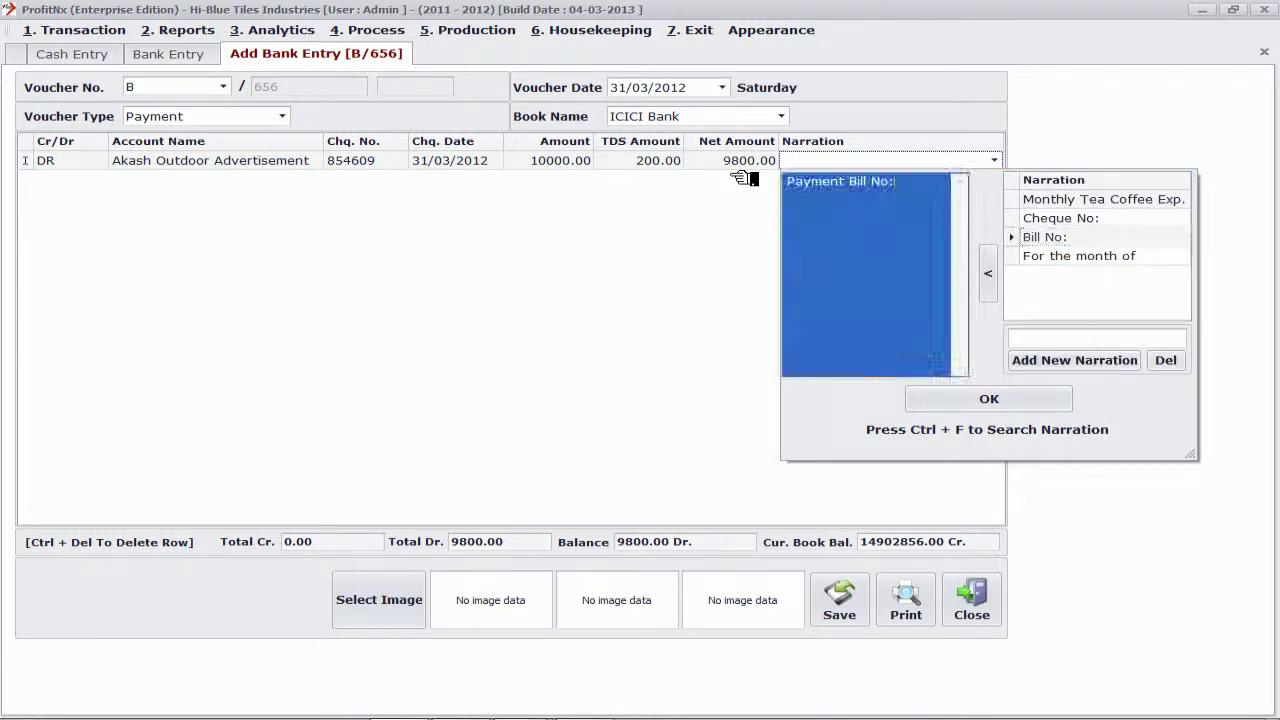
pyautogui.write('aaas')
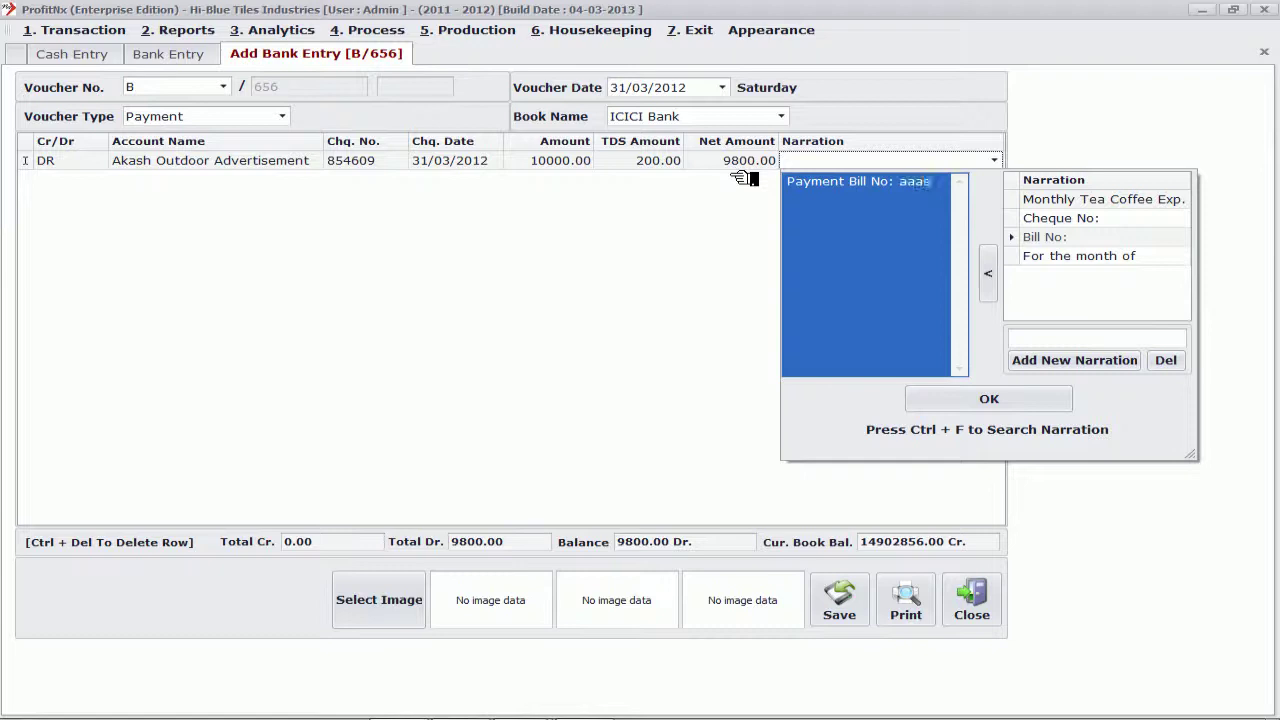
pyautogui.write('/1')
pyautogui.click(970, 398)
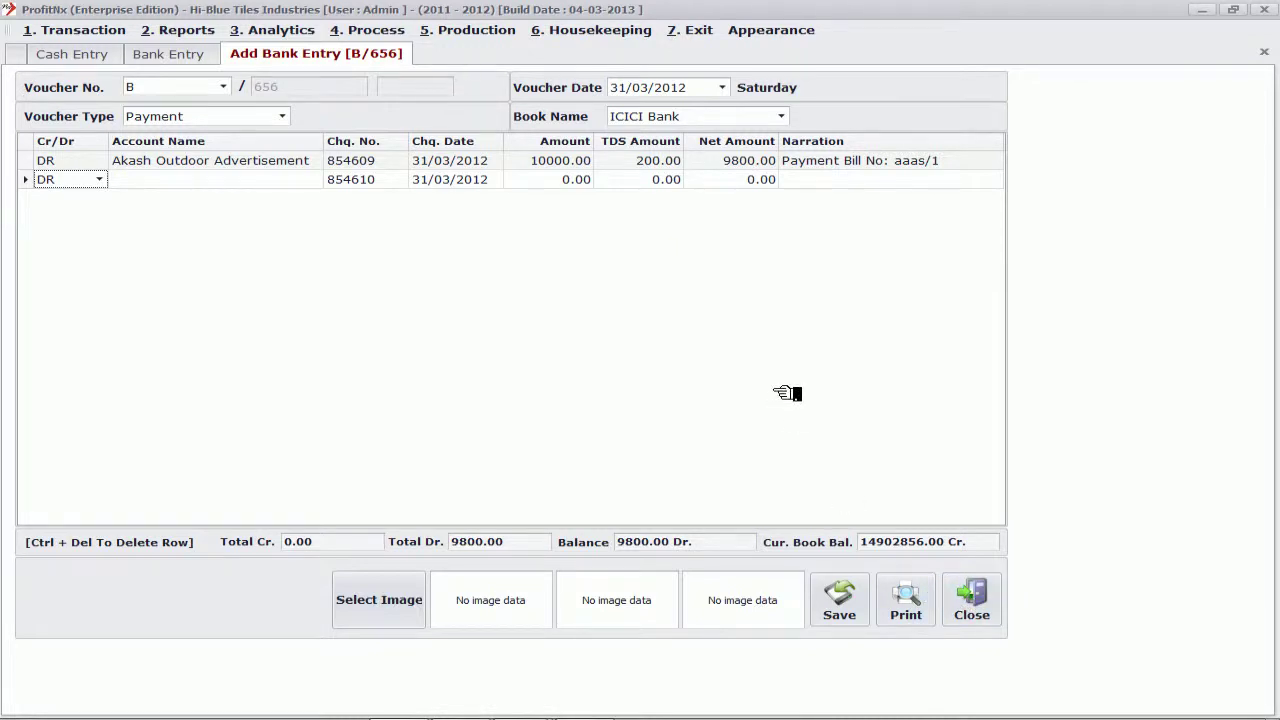
# Load bank slip1.jpg from the Downloads folder as the voucher's first image.
pyautogui.click(182, 166)
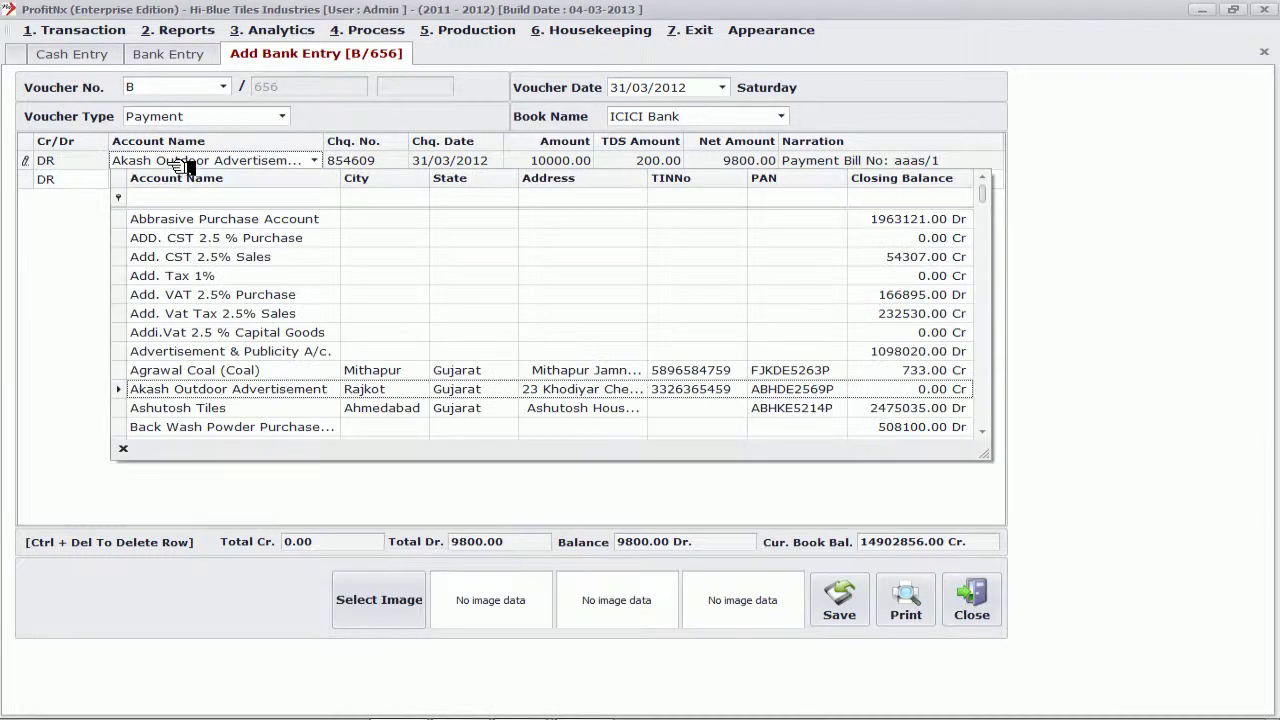
pyautogui.click(277, 163)
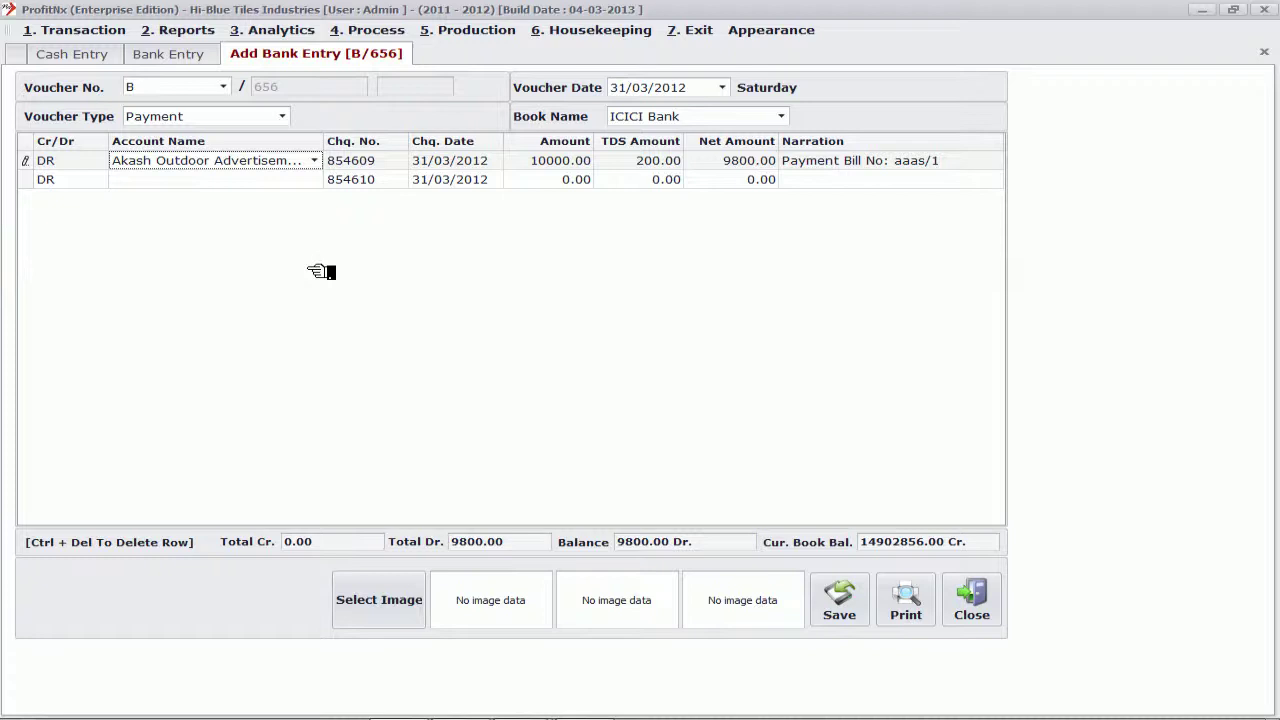
pyautogui.click(390, 602)
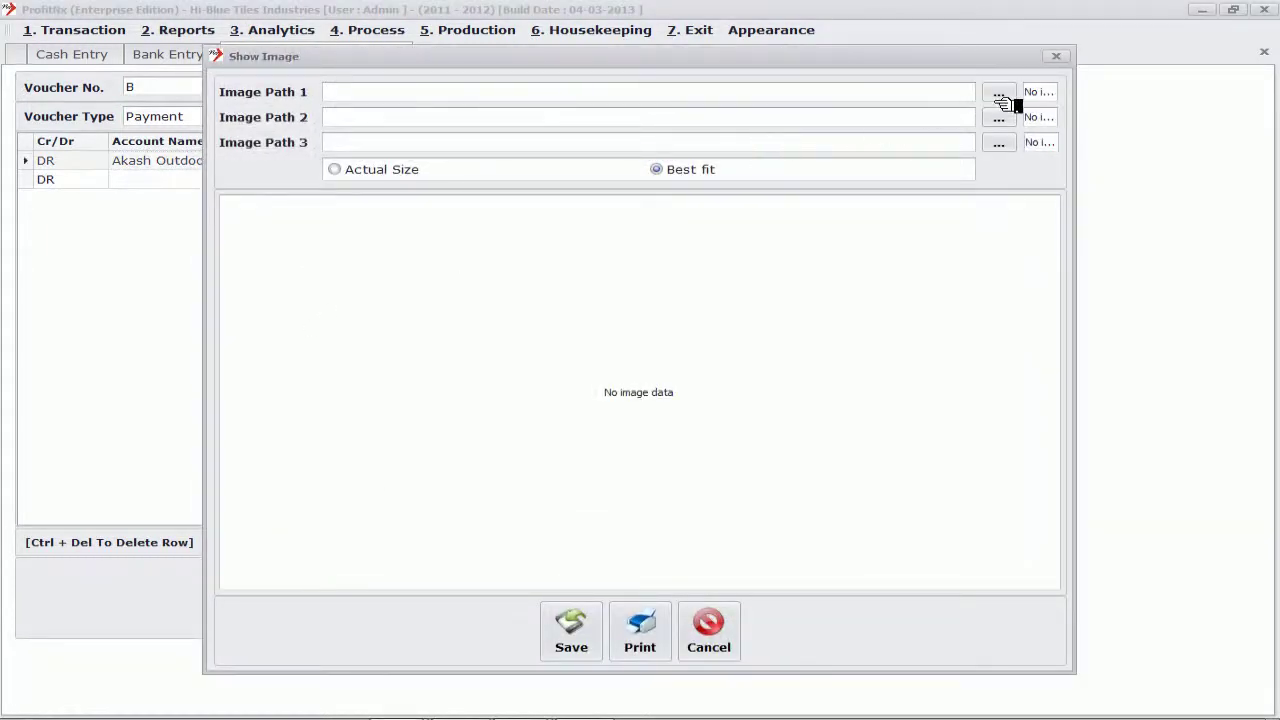
pyautogui.click(999, 92)
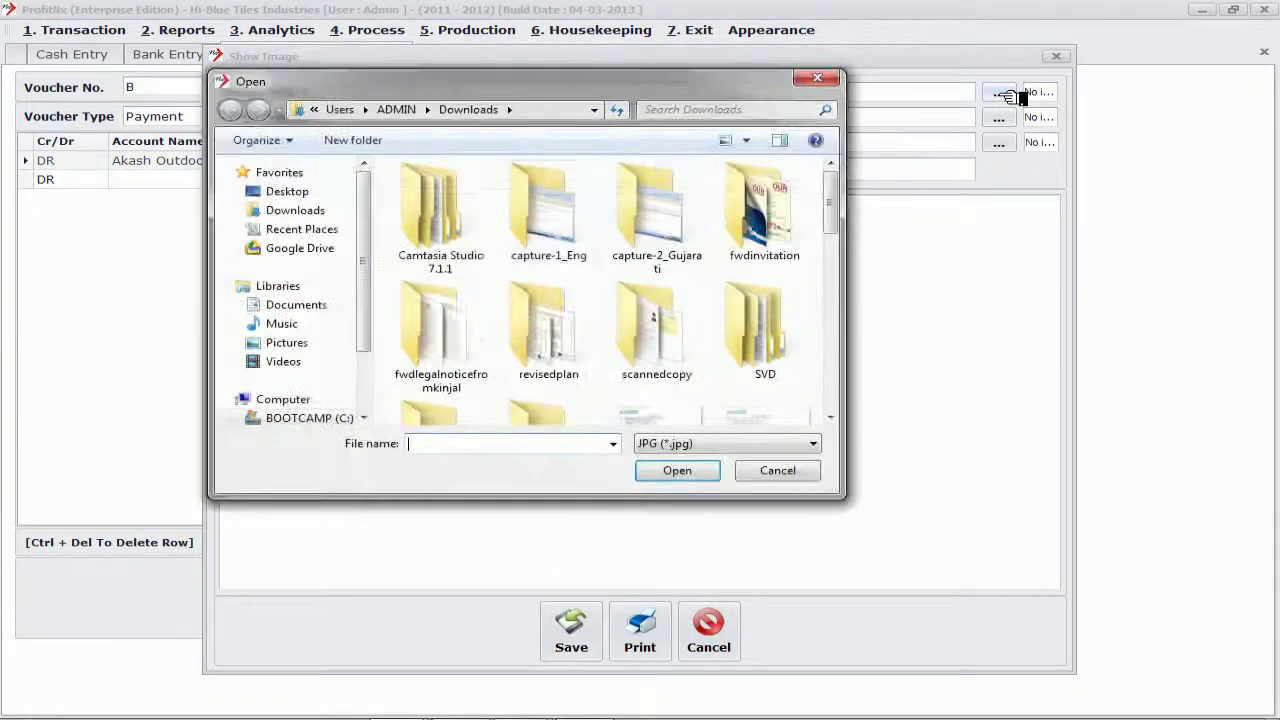
pyautogui.click(330, 210)
pyautogui.click(443, 381)
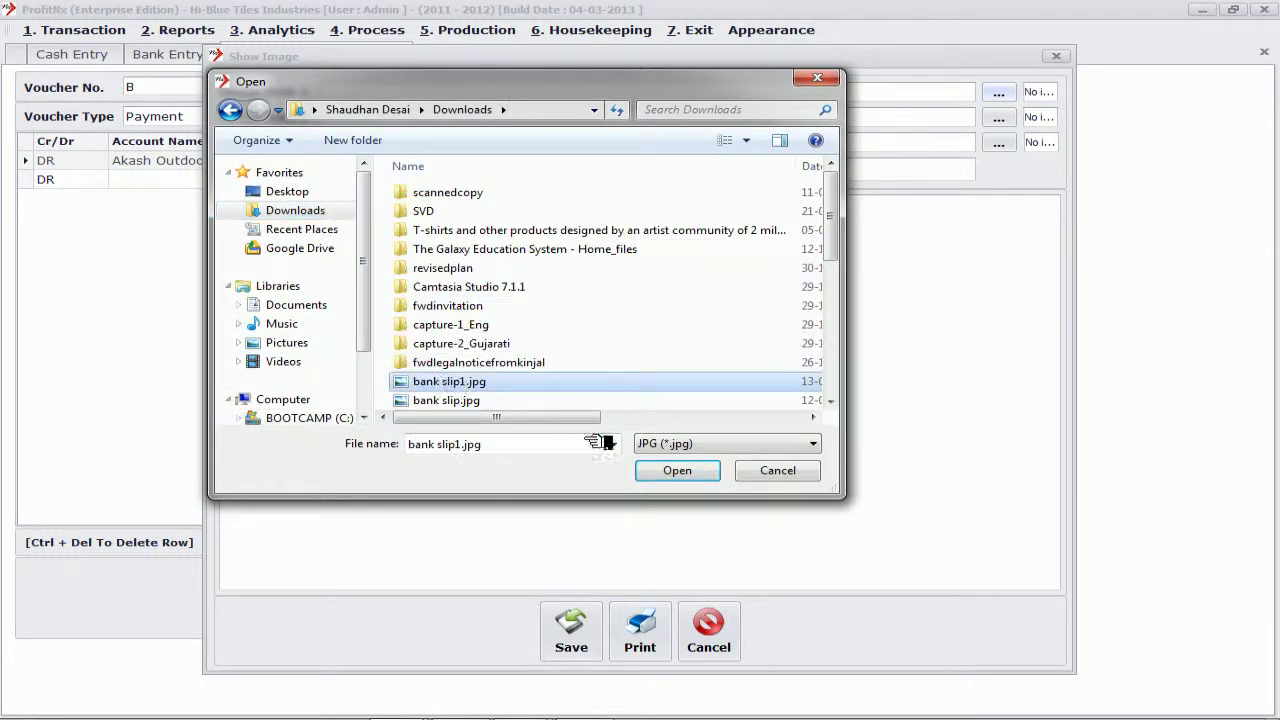
pyautogui.click(674, 471)
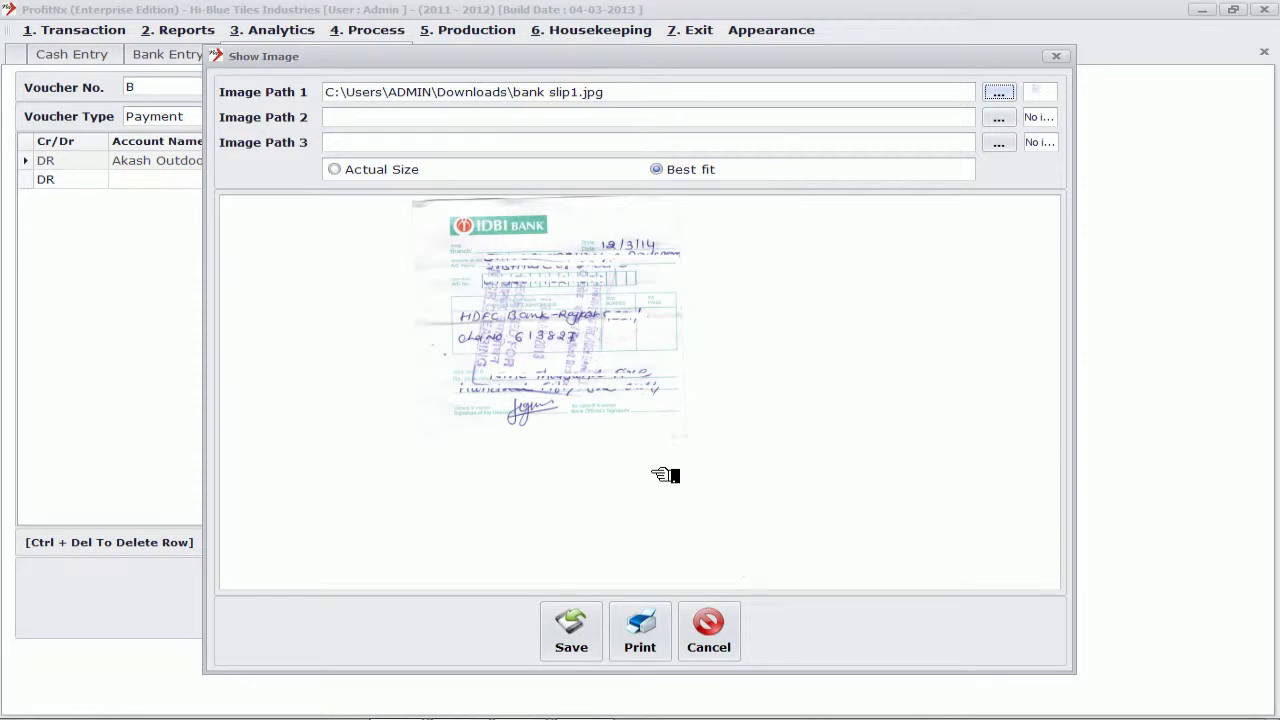
# Preview the bank slip at Actual Size and Best fit, and save it as the voucher's image.
pyautogui.click(338, 170)
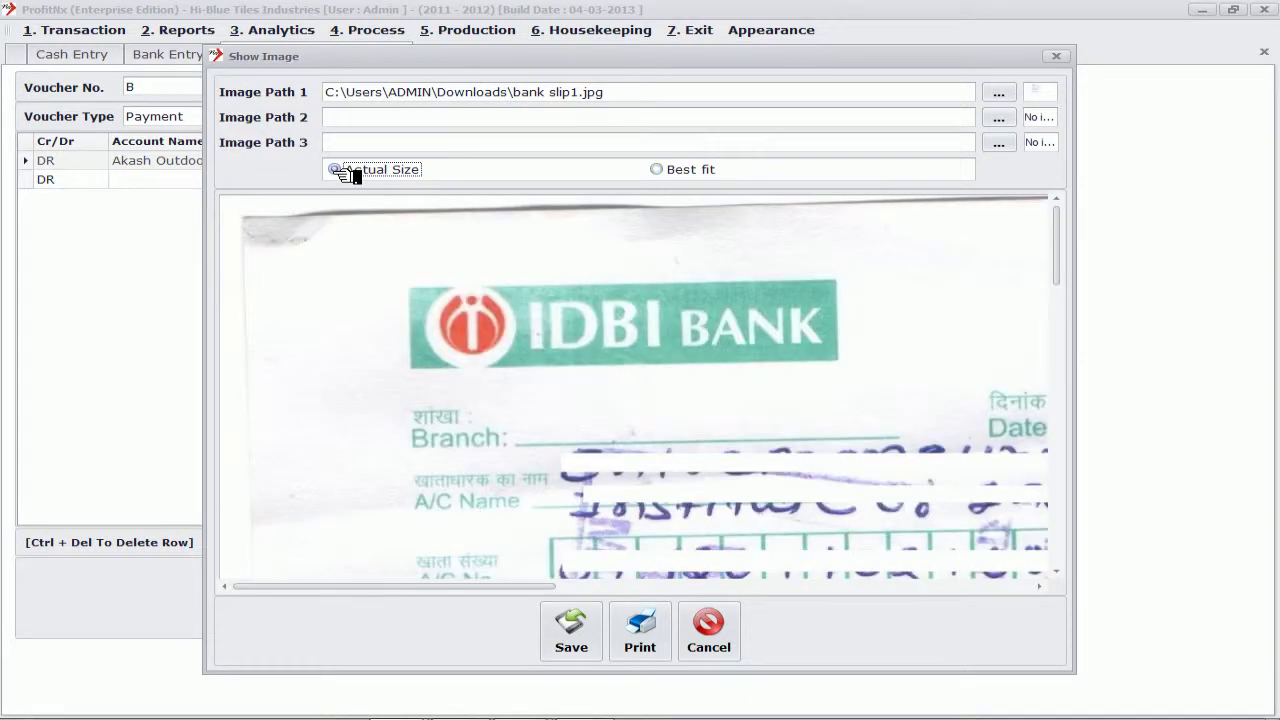
pyautogui.press('Right')
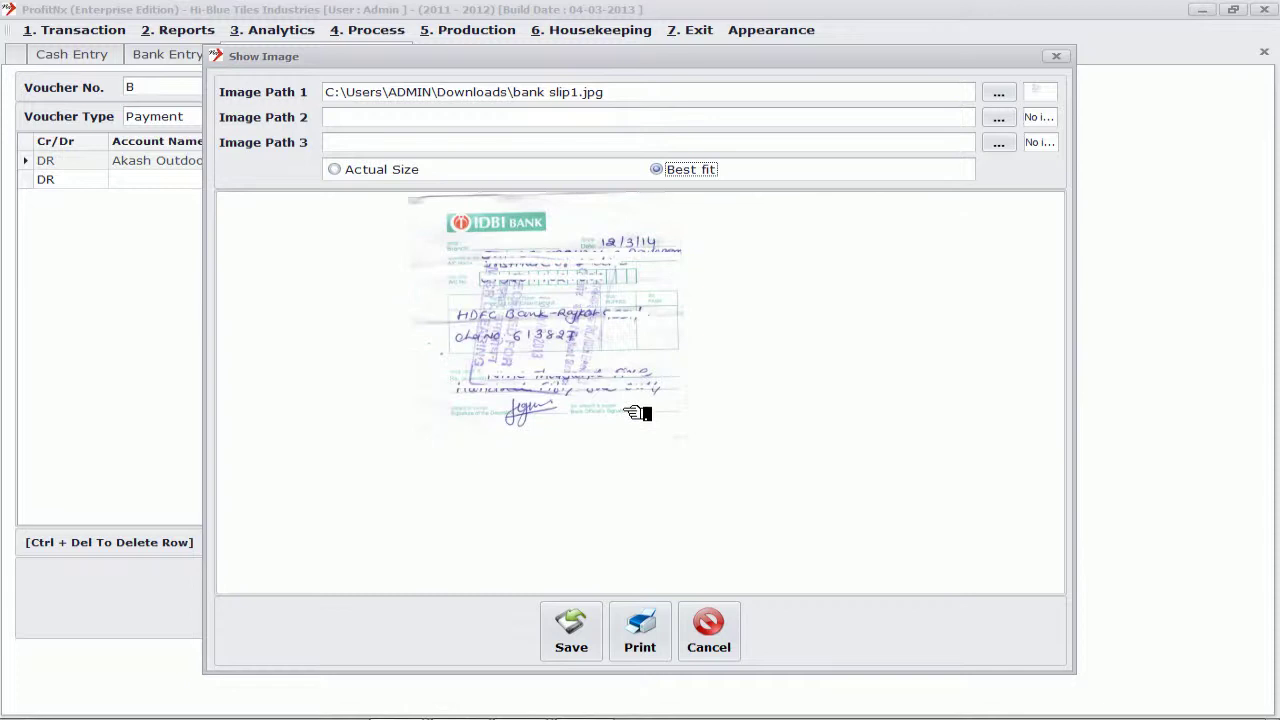
pyautogui.click(335, 168)
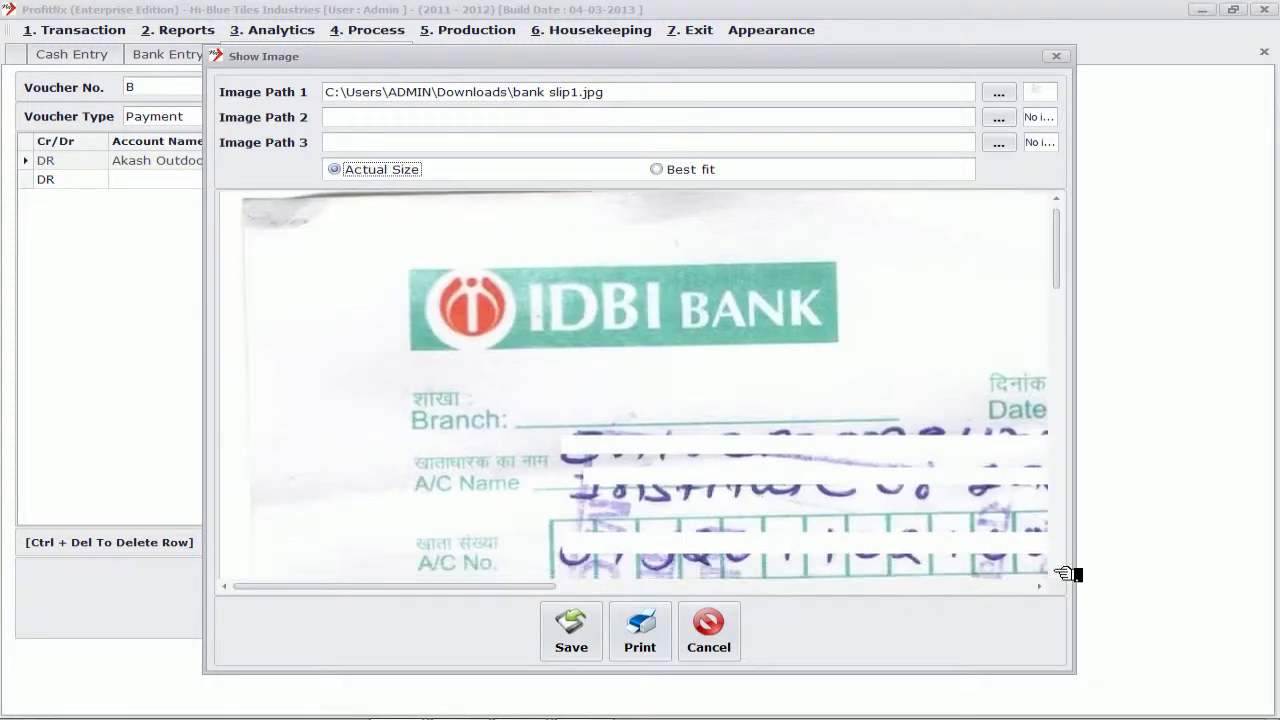
pyautogui.click(682, 171)
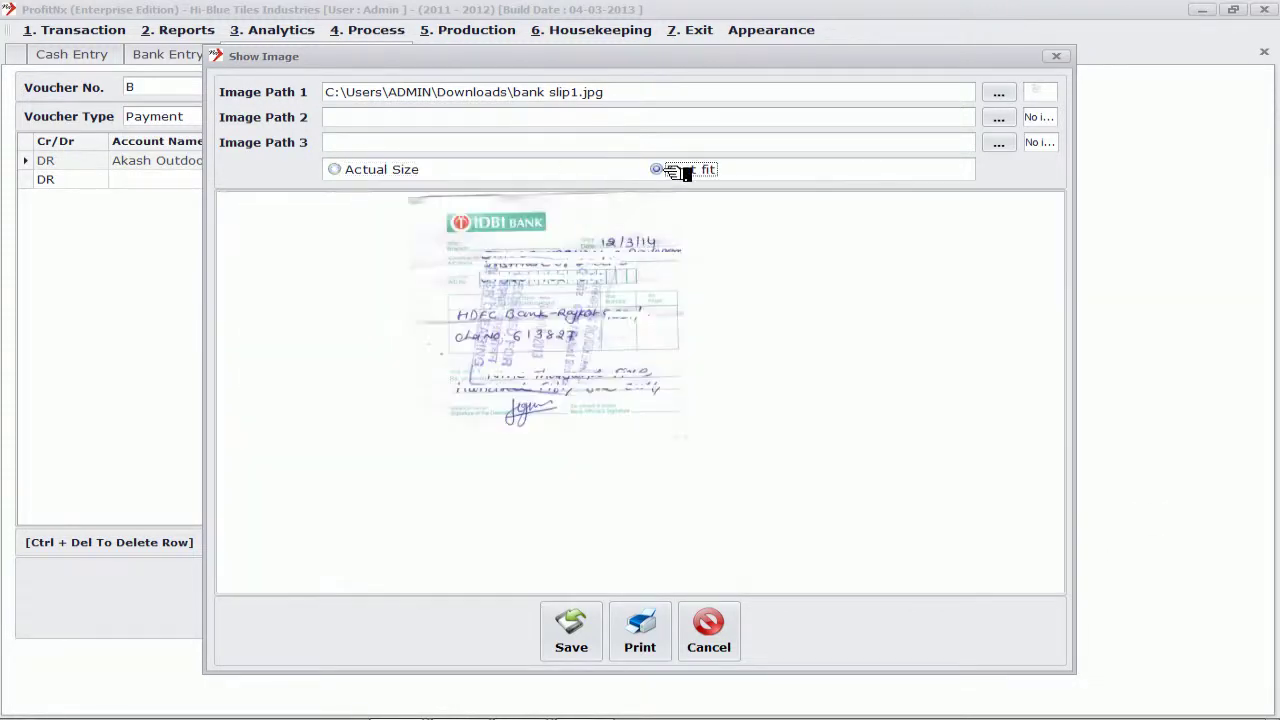
pyautogui.click(590, 641)
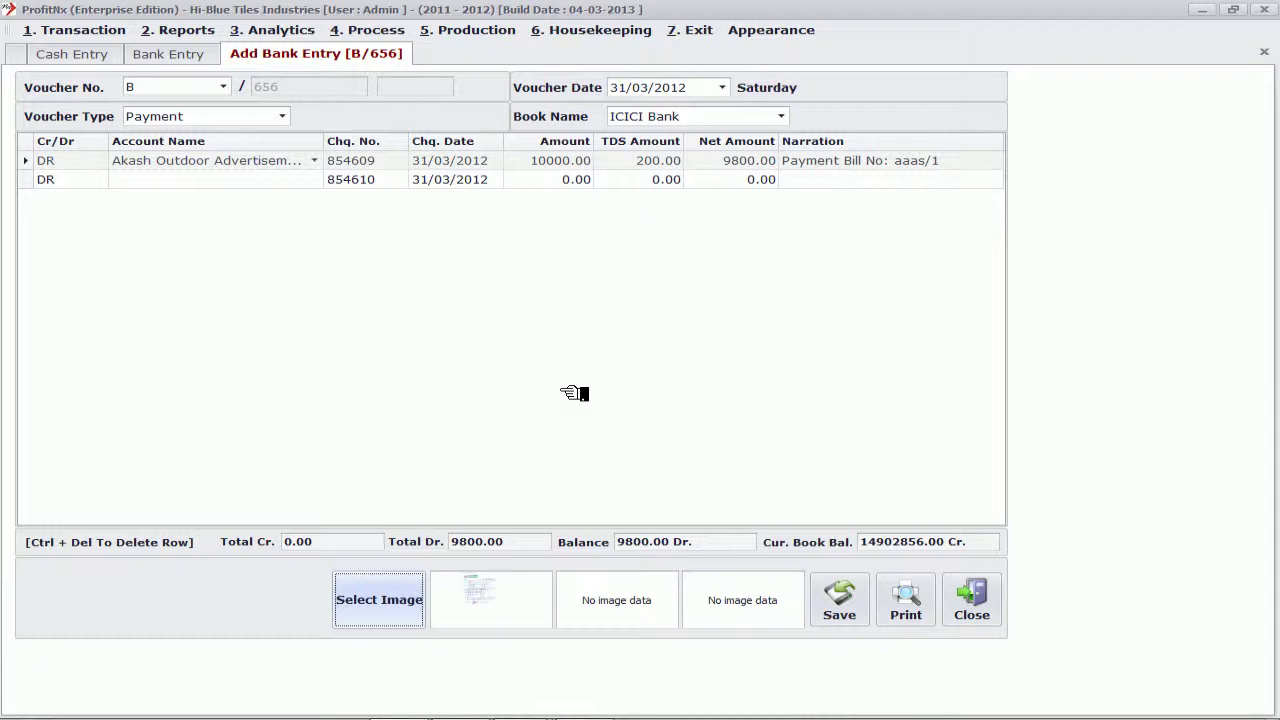
# Close the bank voucher form without saving and open the purchase entry list.
pyautogui.press('Escape')
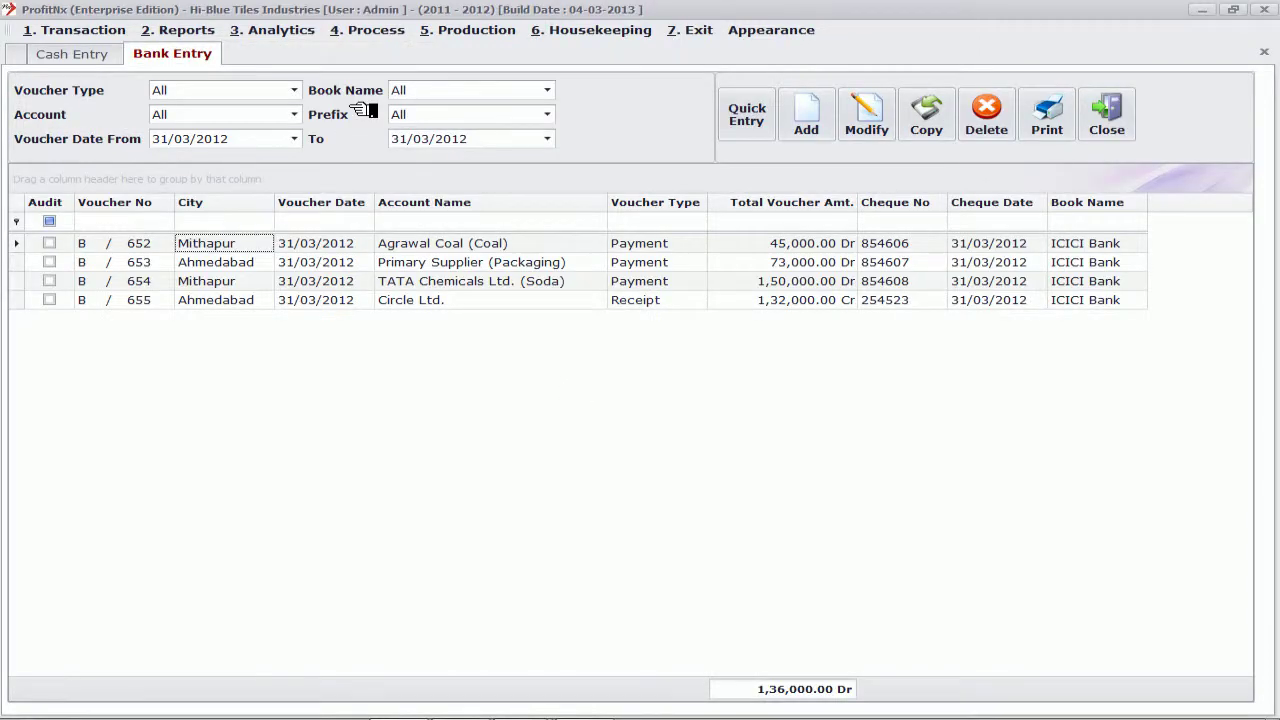
pyautogui.hotkey('alt', '1')
pyautogui.moveTo(80, 116)
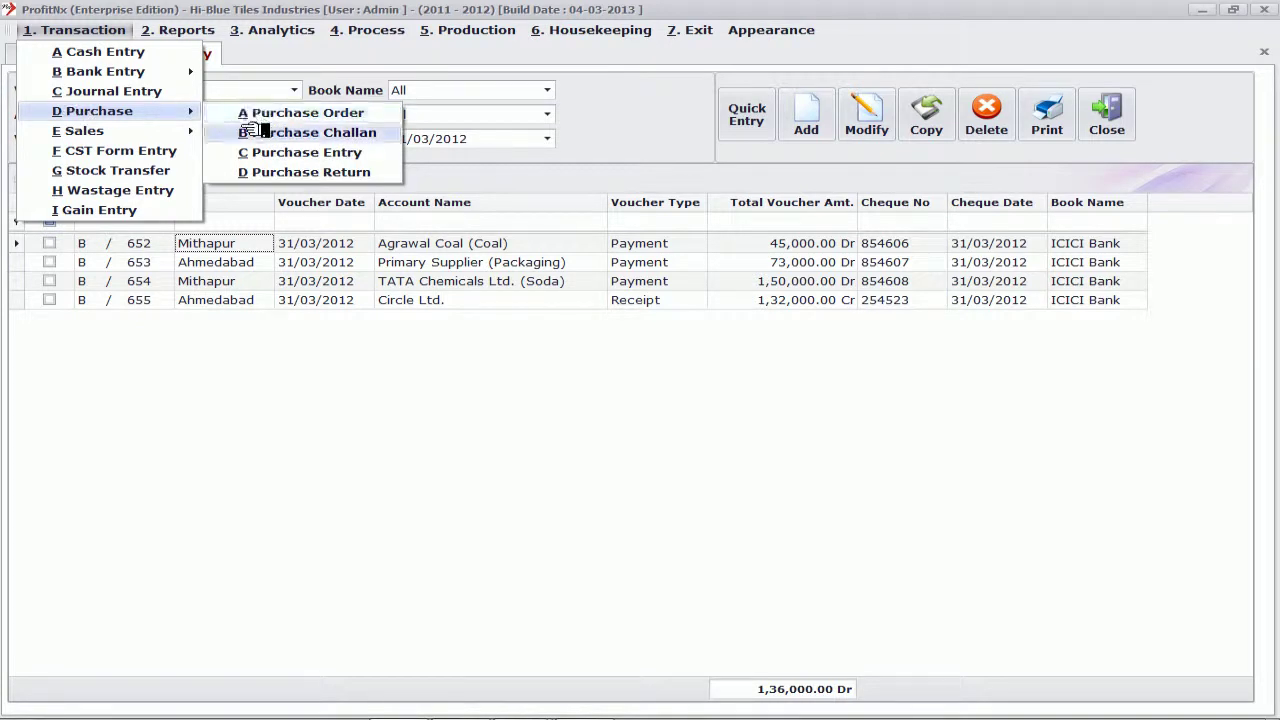
pyautogui.click(257, 150)
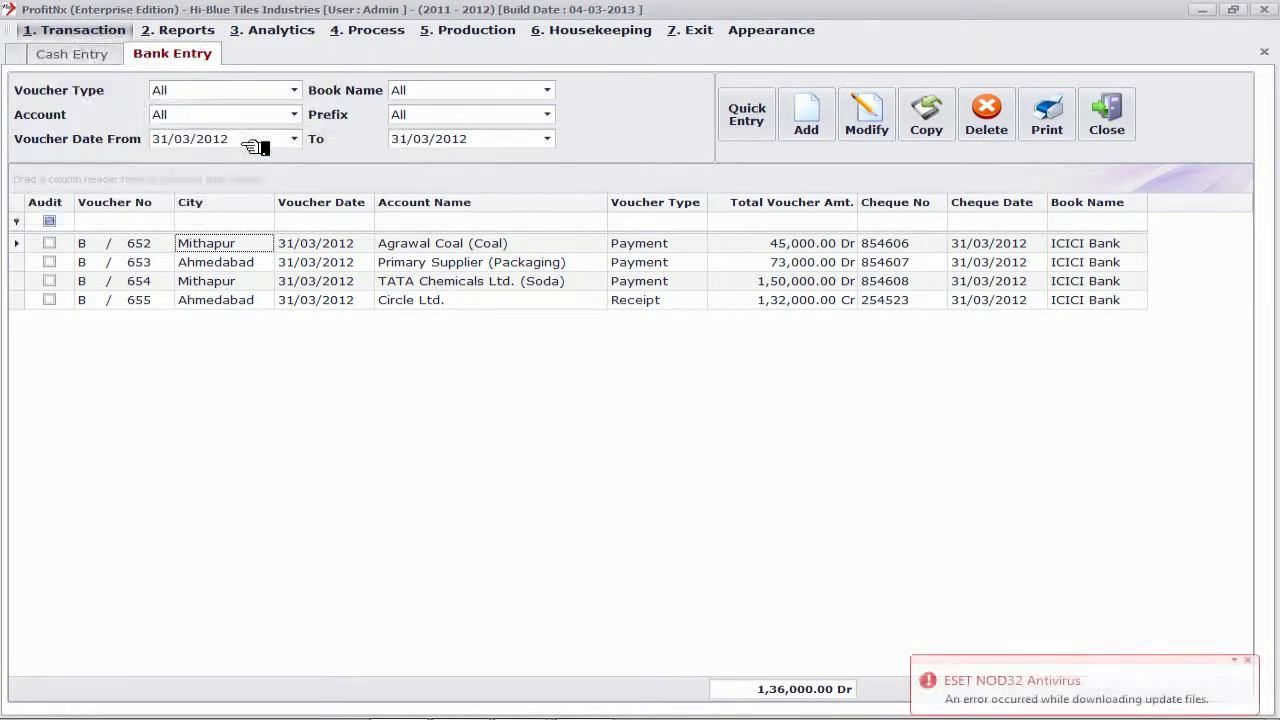
# Open the Chemical Supplier purchase entry with bill CS-65969 and examine its tax and other charge rows.
pyautogui.press('Down')
pyautogui.press('Return')
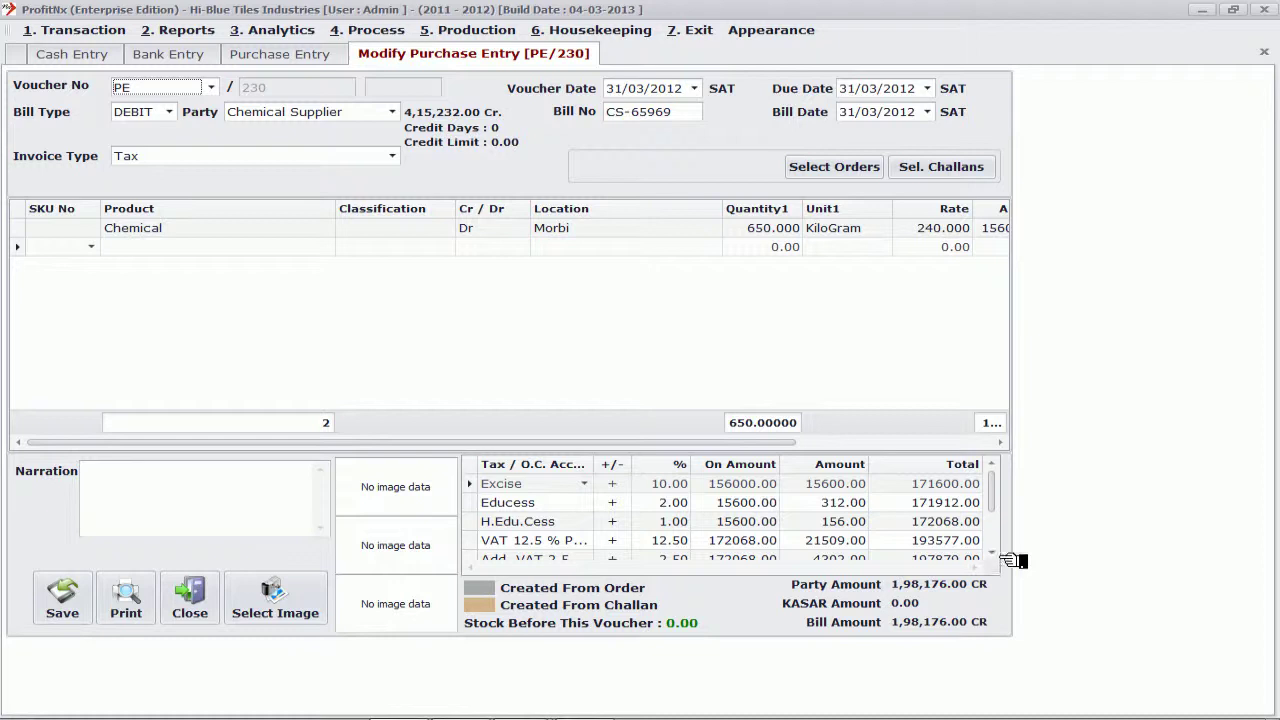
pyautogui.scroll(-2, 1000, 552)
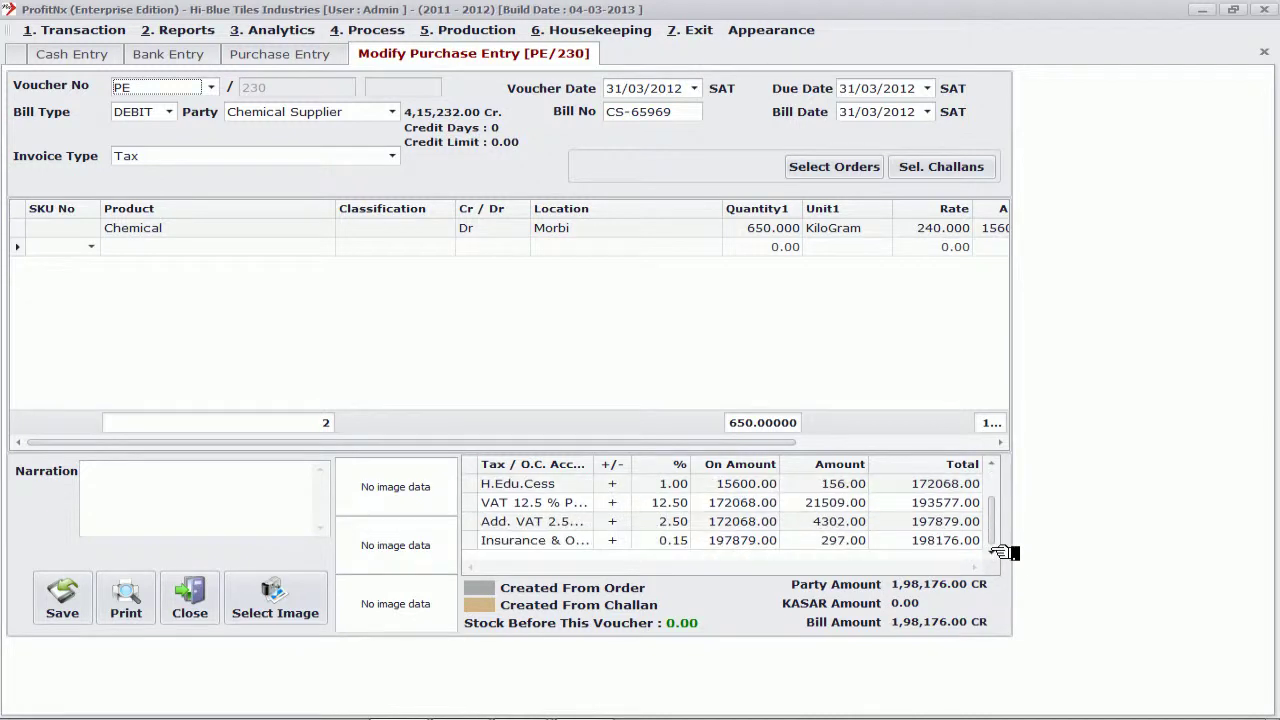
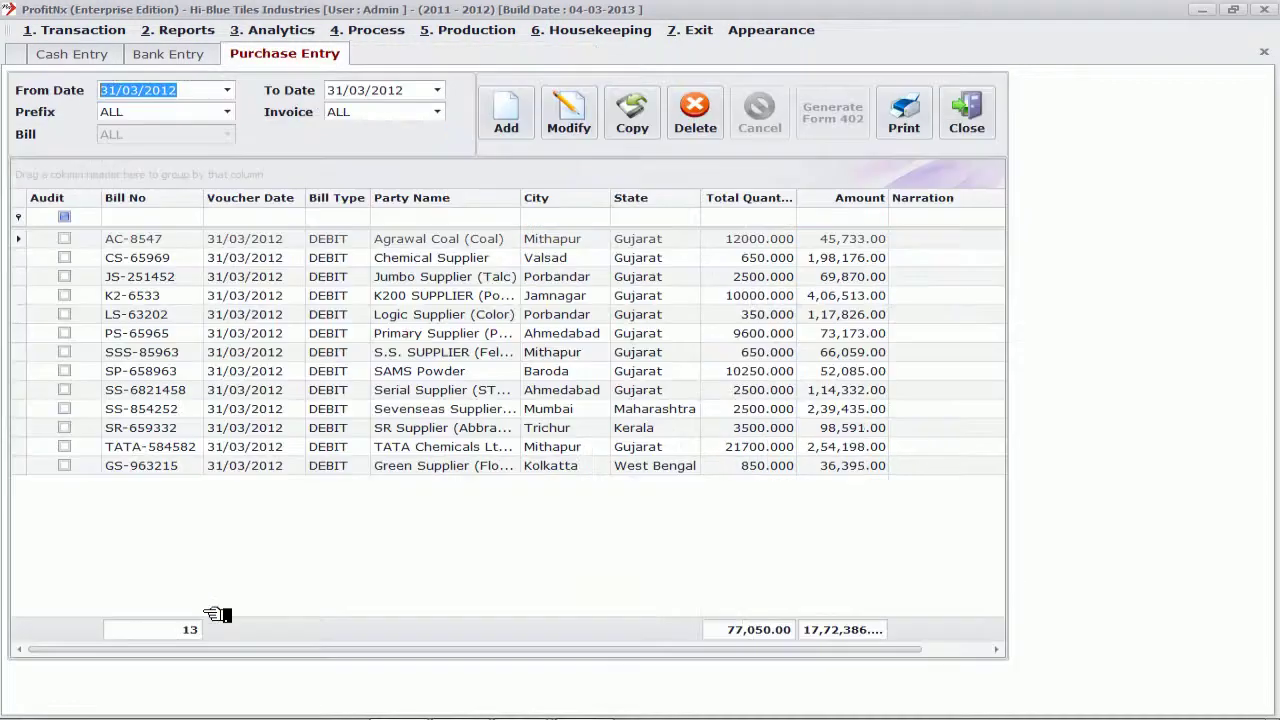
# Open the sales order list and set its From Date to 01/04/2011.
pyautogui.click(106, 30)
pyautogui.moveTo(95, 132)
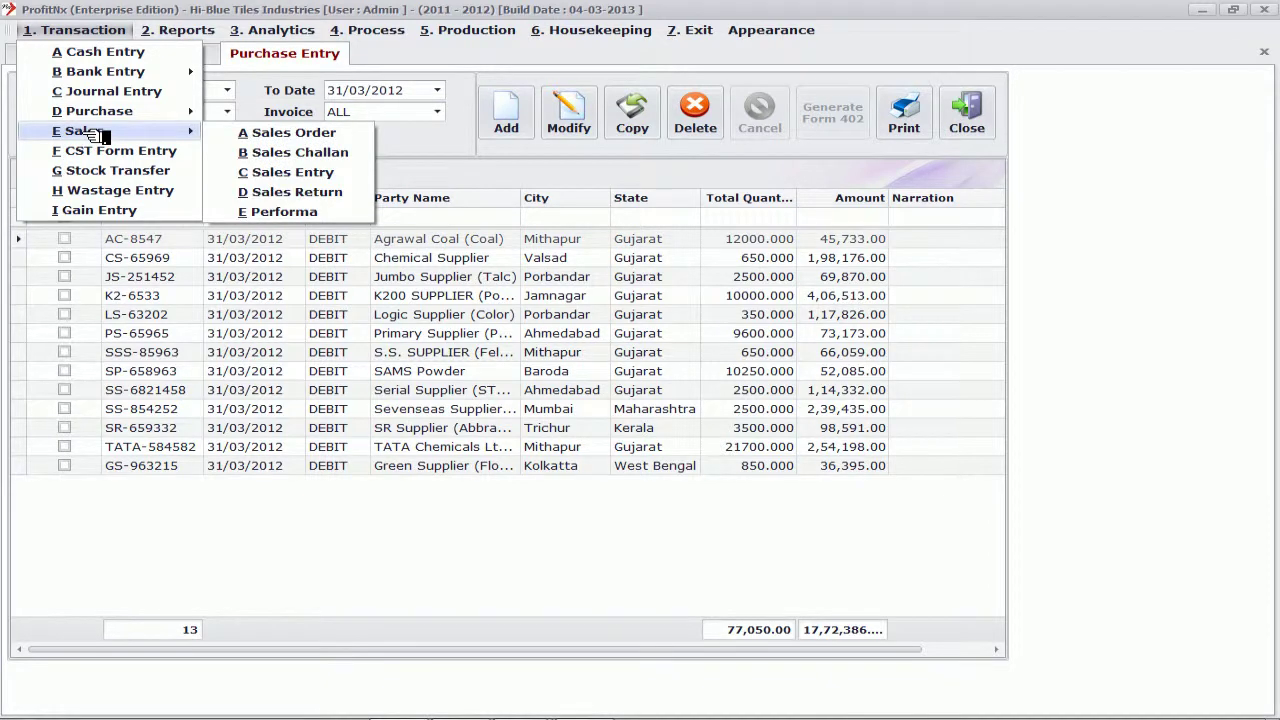
pyautogui.click(290, 133)
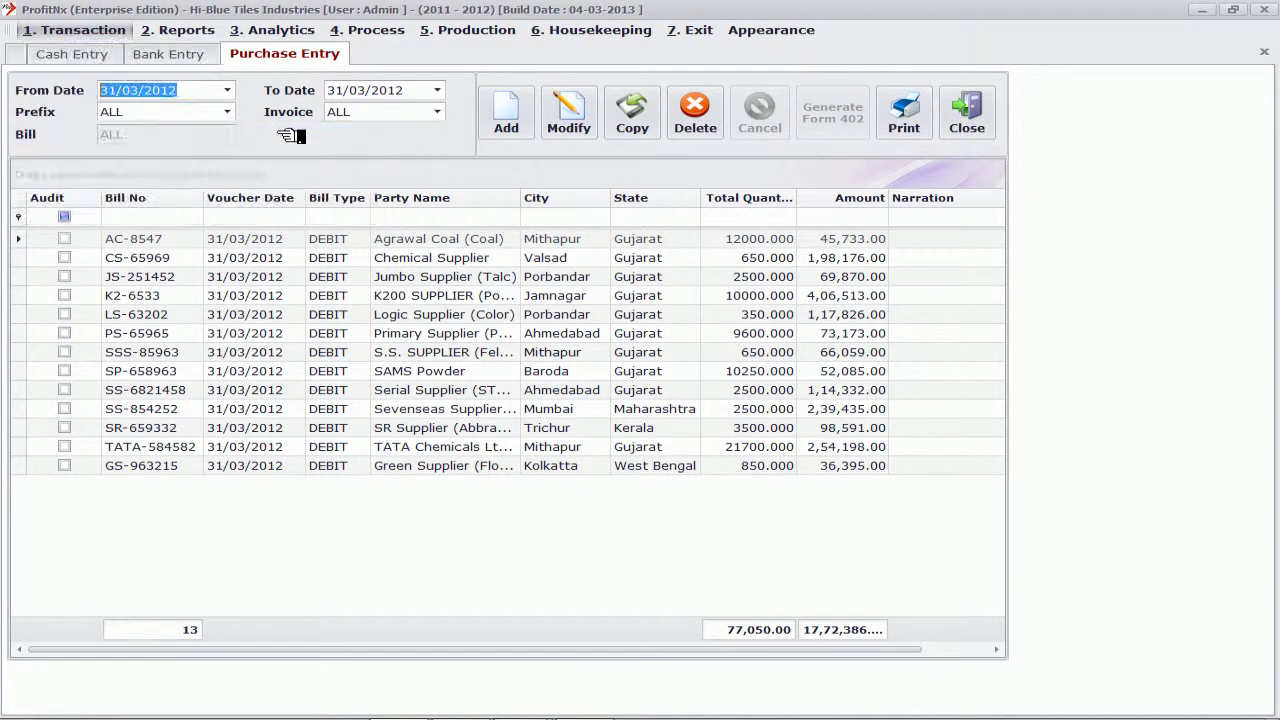
pyautogui.click(122, 134)
pyautogui.write('01042011')
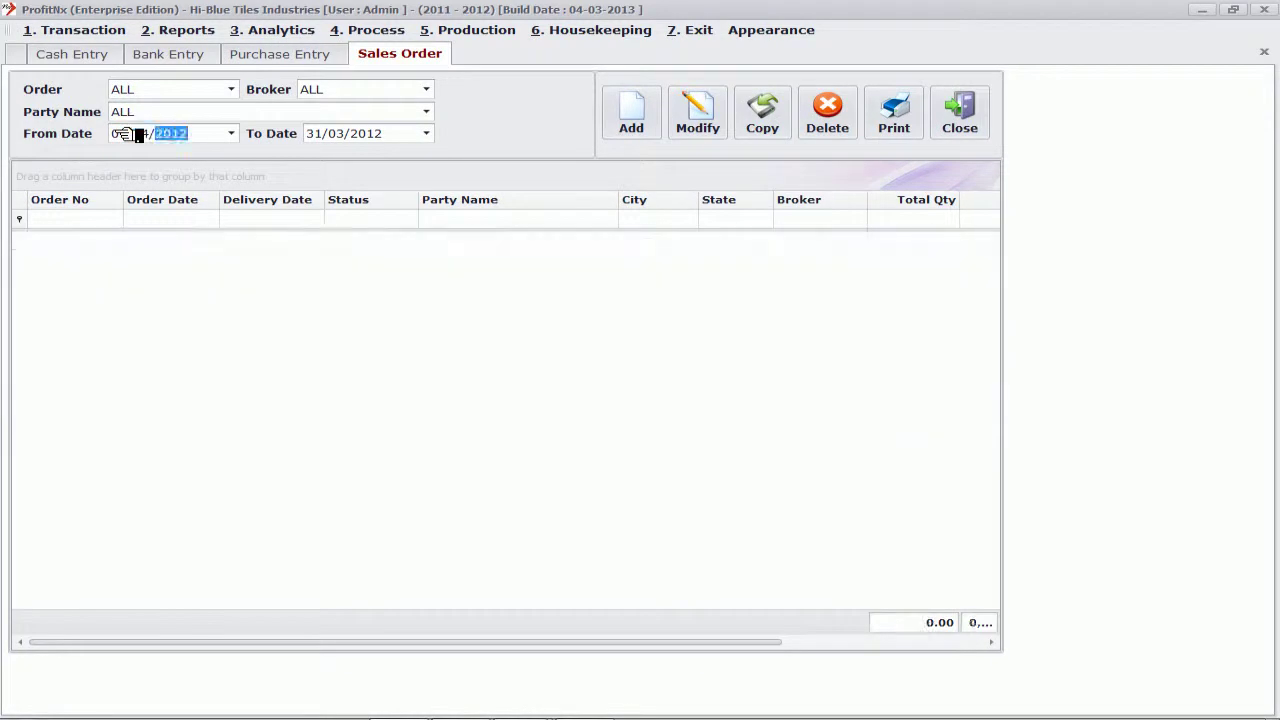
pyautogui.press('Tab')
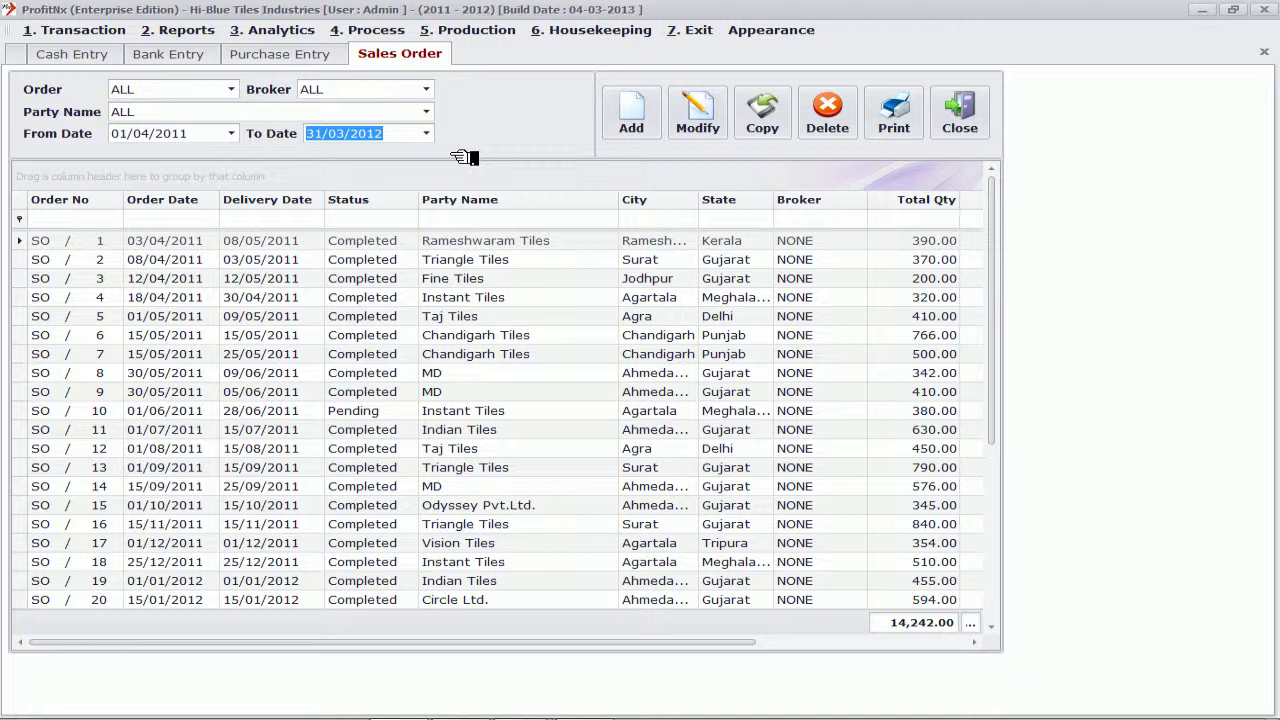
# Filter the sales orders by the status Pending.
pyautogui.click(420, 199)
pyautogui.click(412, 199)
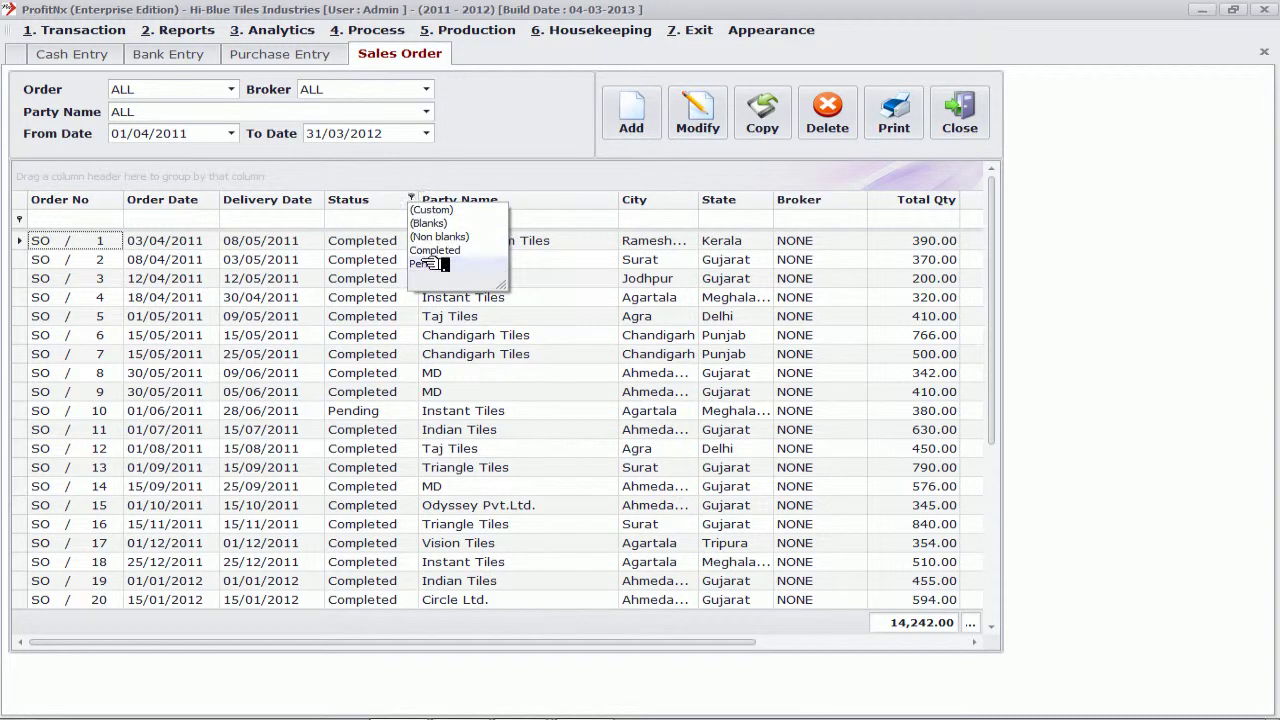
pyautogui.click(428, 263)
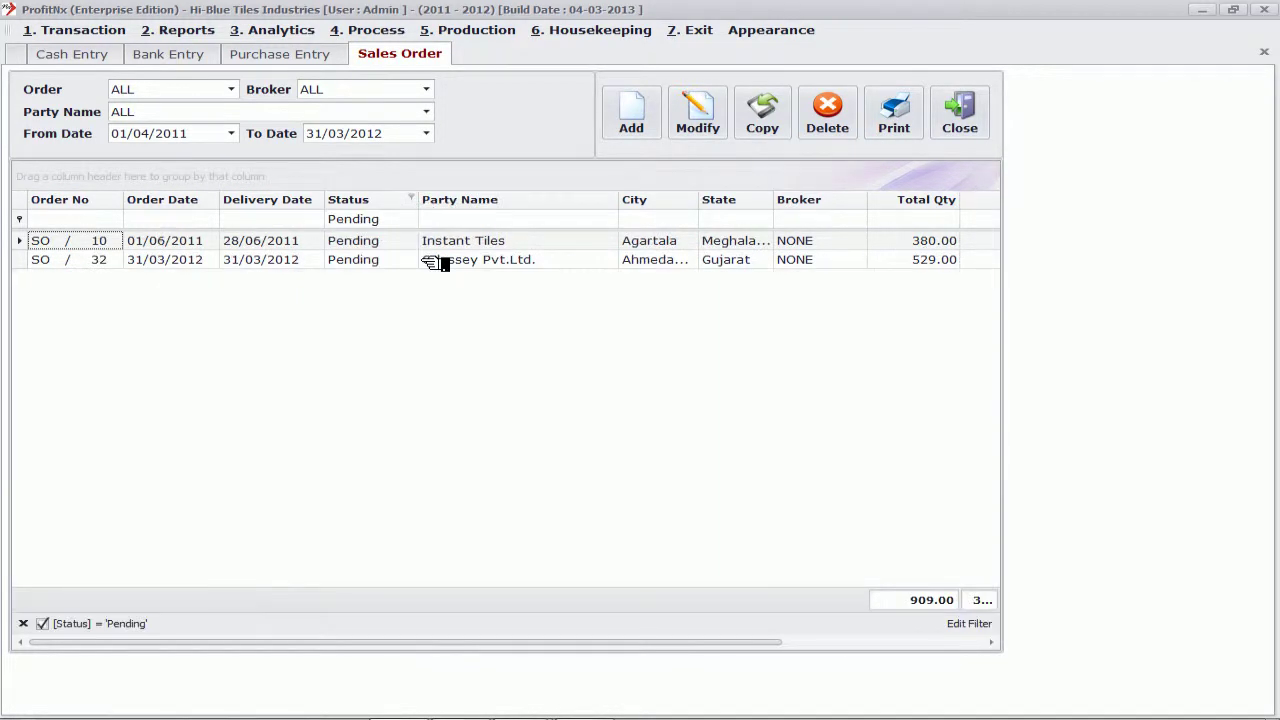
# Clear the Pending filter from the sales orders and group the list by Status.
pyautogui.click(412, 199)
pyautogui.click(426, 214)
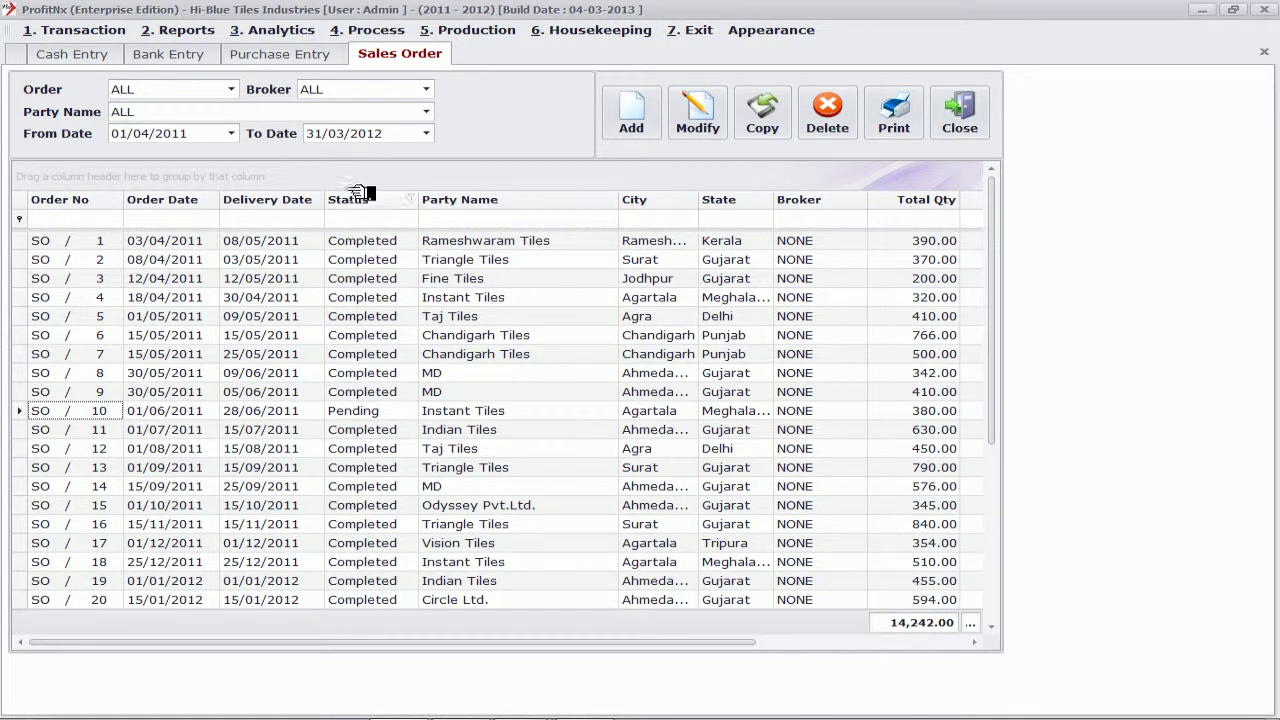
pyautogui.moveTo(360, 204); pyautogui.dragTo(349, 177)
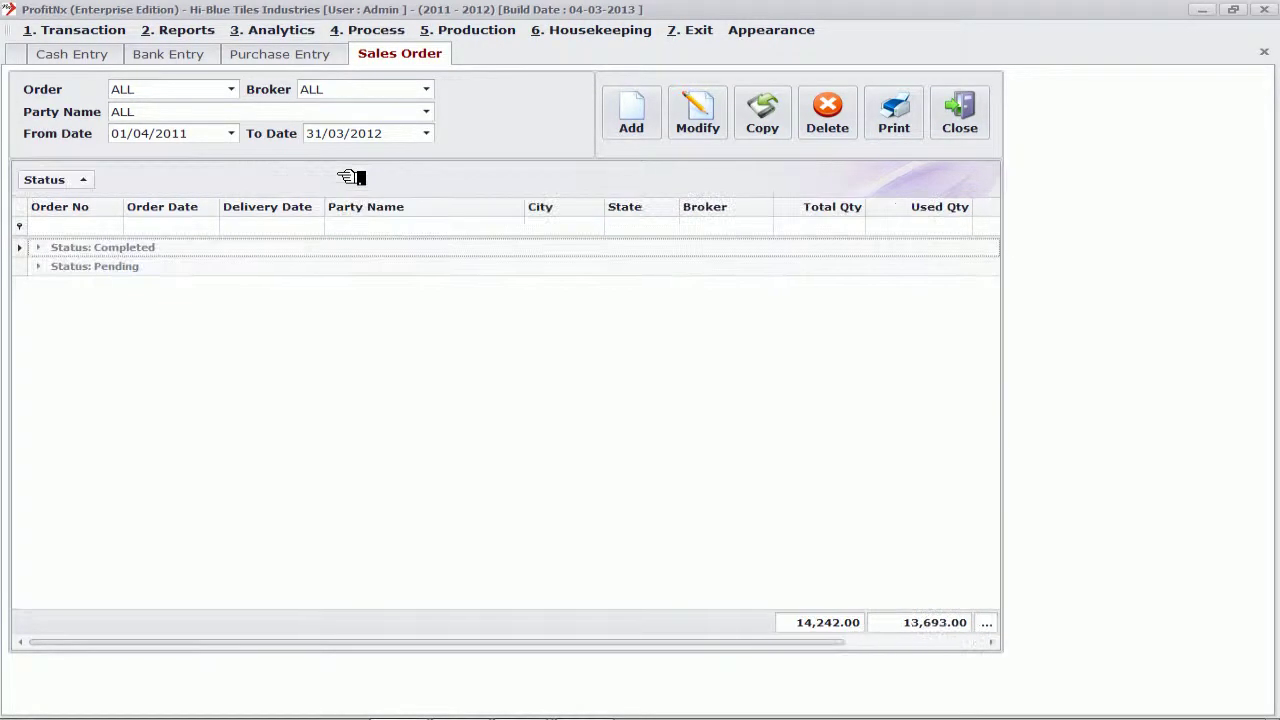
# Expand the Completed and Pending status groups in turn to examine their orders, leaving Completed expanded.
pyautogui.click(42, 248)
pyautogui.click(44, 248)
pyautogui.click(43, 267)
pyautogui.click(43, 267)
pyautogui.click(42, 248)
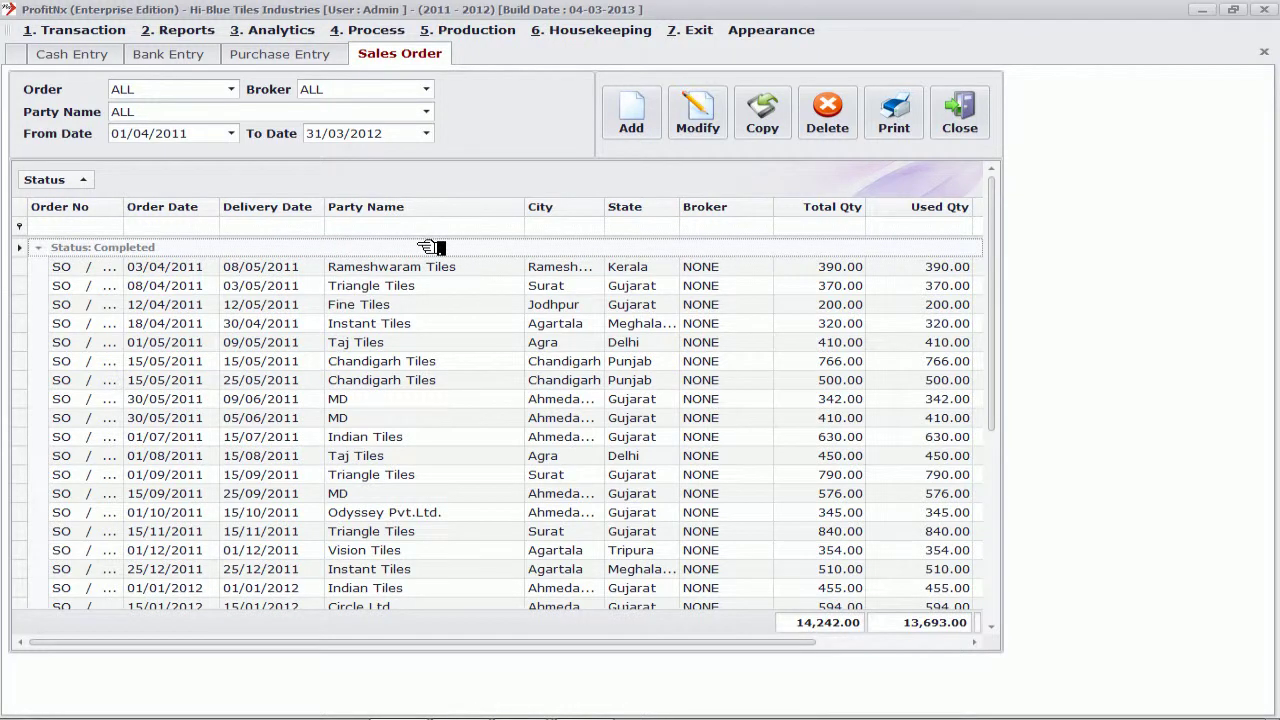
# Filter the grouped sales orders by the city Ahmedabad and clear that city filter again.
pyautogui.click(600, 208)
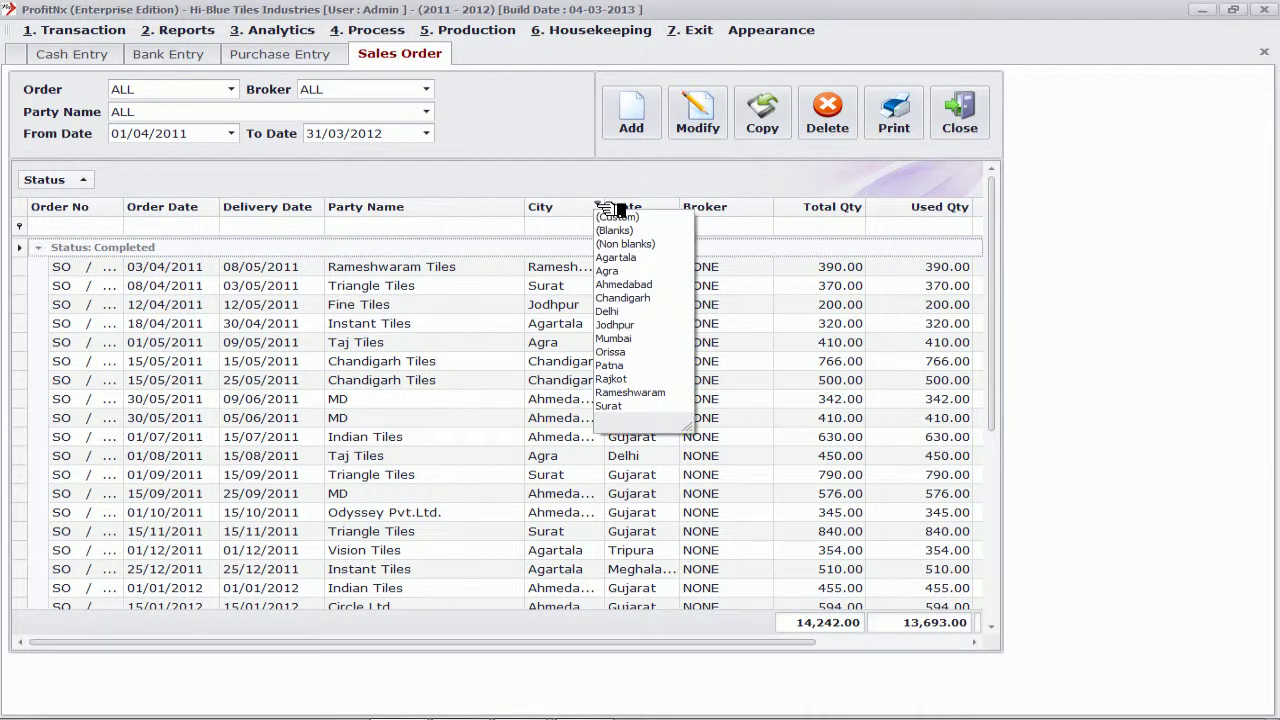
pyautogui.click(628, 286)
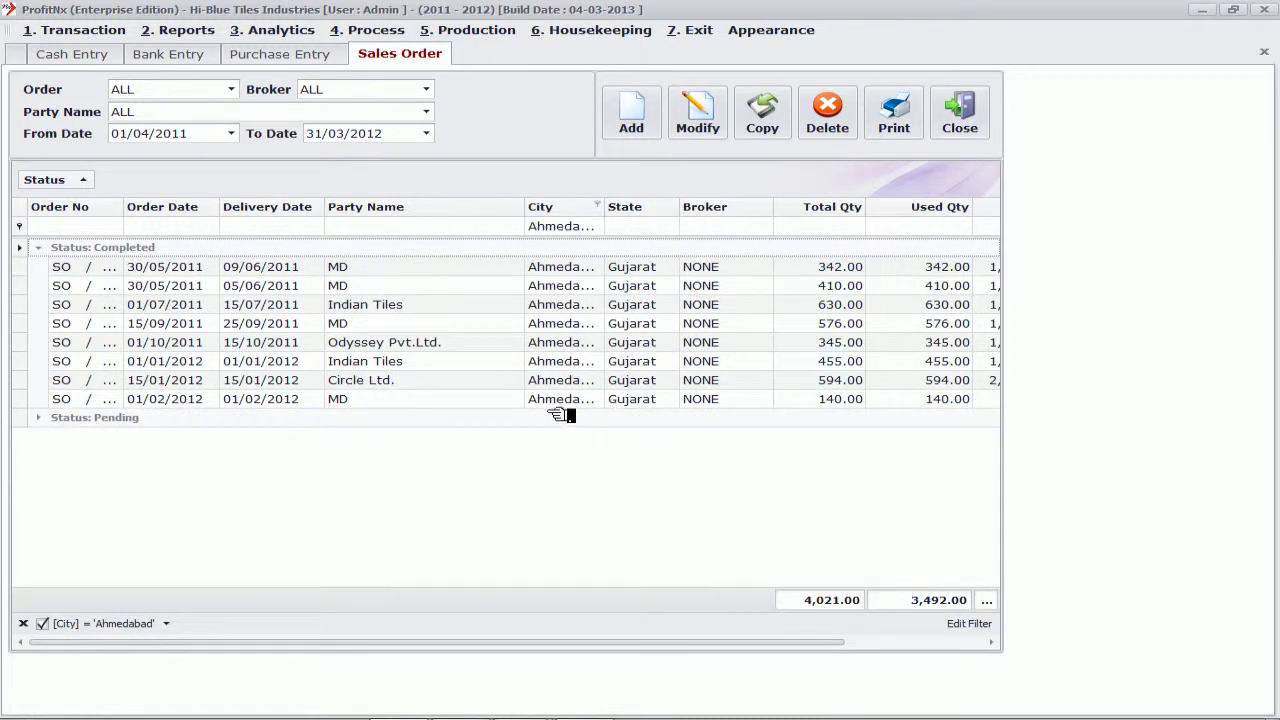
pyautogui.click(599, 205)
pyautogui.click(605, 218)
# Filter the sales orders by the state Gujarat and view the Fine Tiles order, closing it without saving.
pyautogui.click(674, 206)
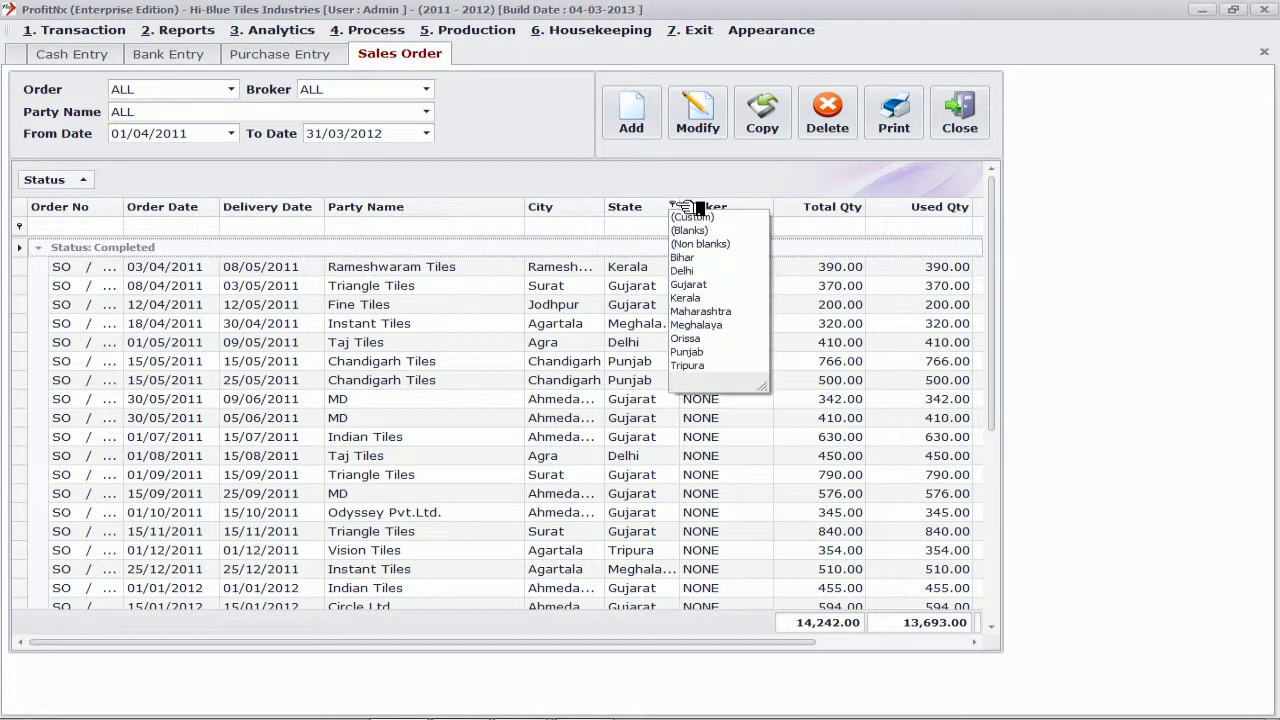
pyautogui.click(693, 283)
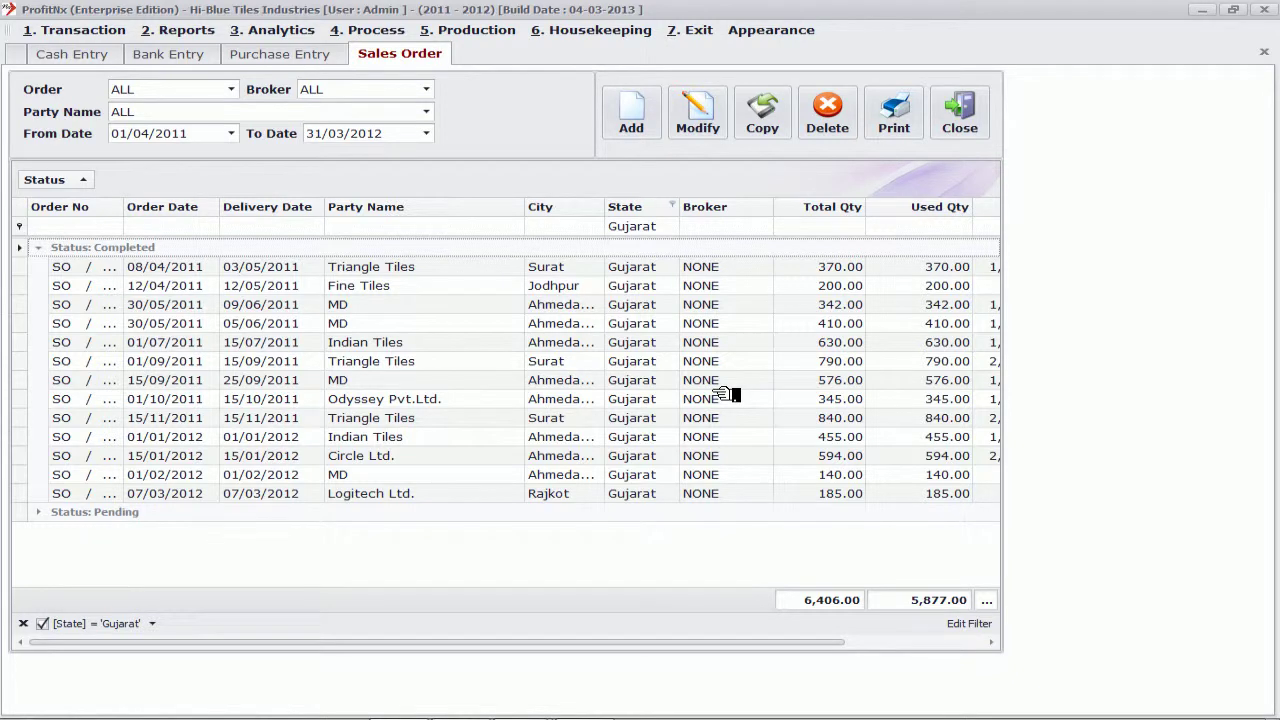
pyautogui.click(390, 285)
pyautogui.doubleClick(390, 285)
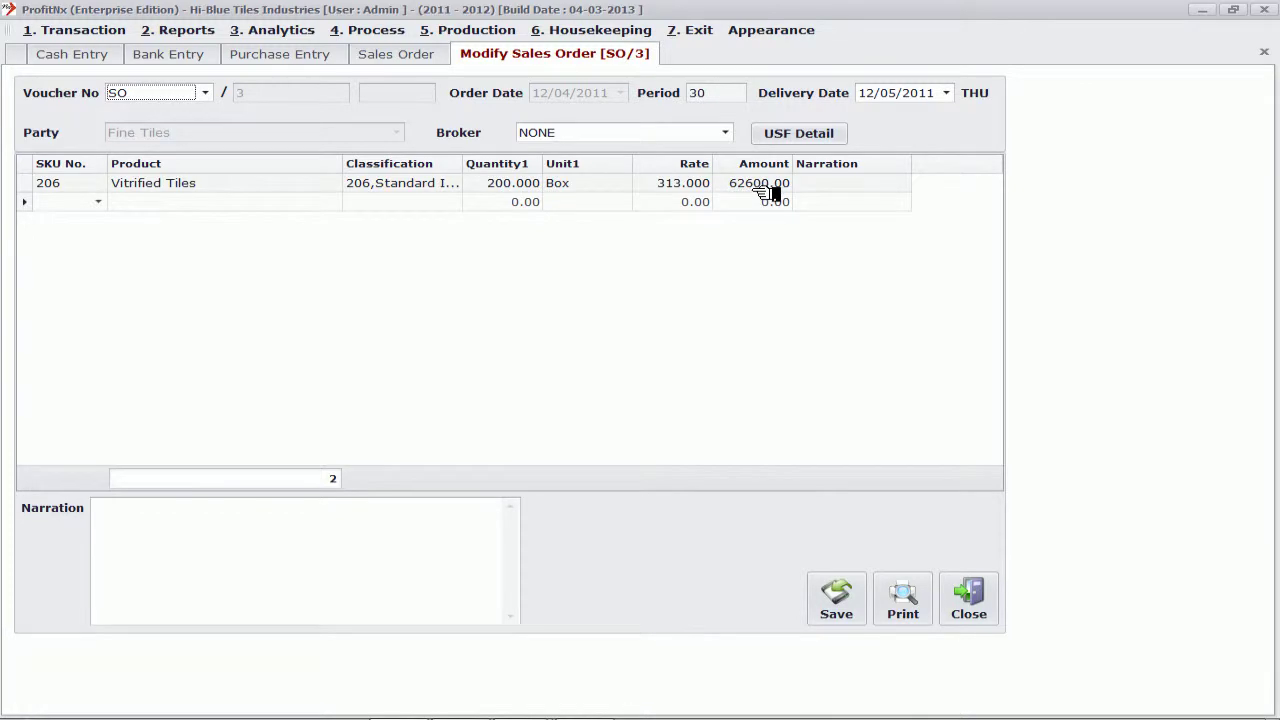
pyautogui.click(969, 597)
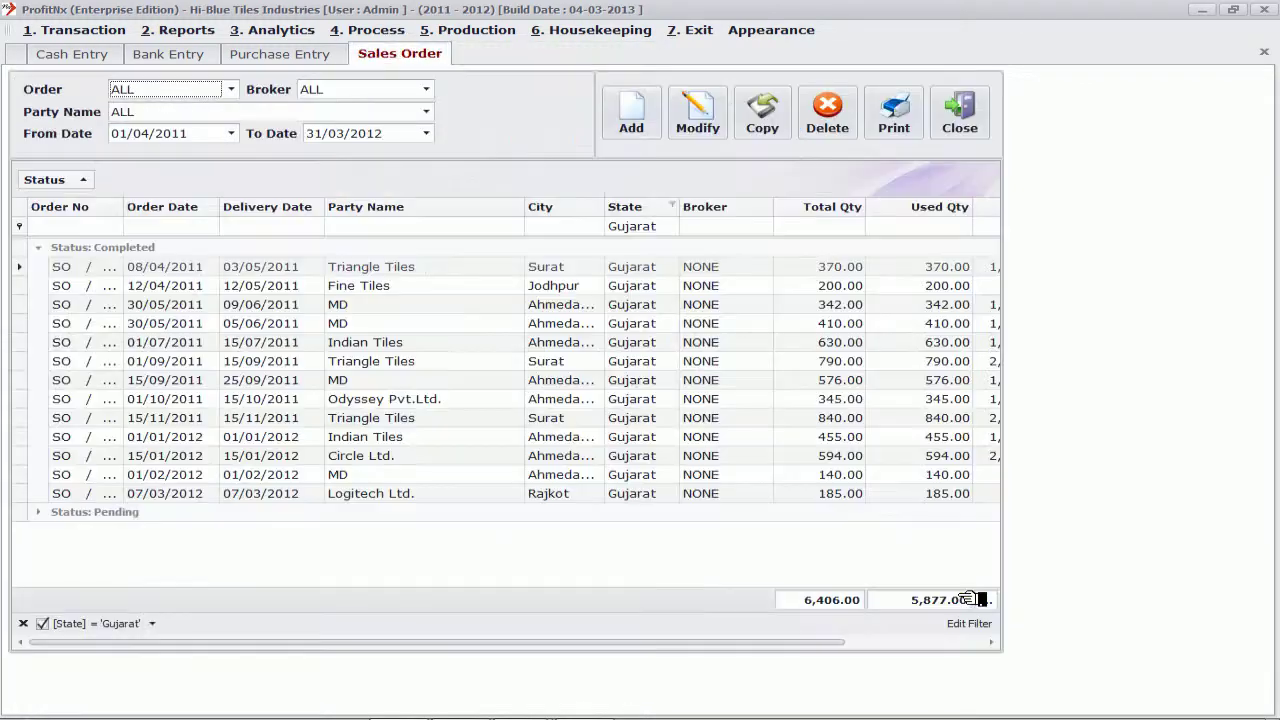
# Close the sales order list and open the sales entry list.
pyautogui.click(959, 118)
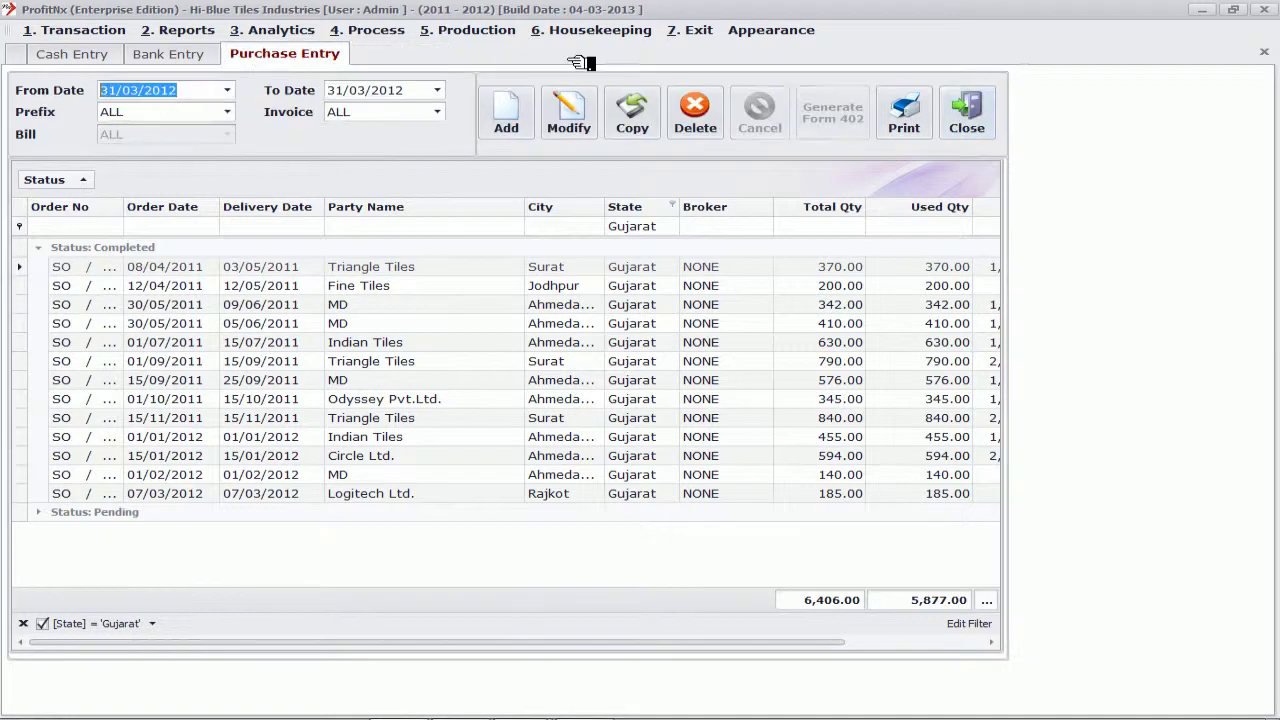
pyautogui.click(110, 32)
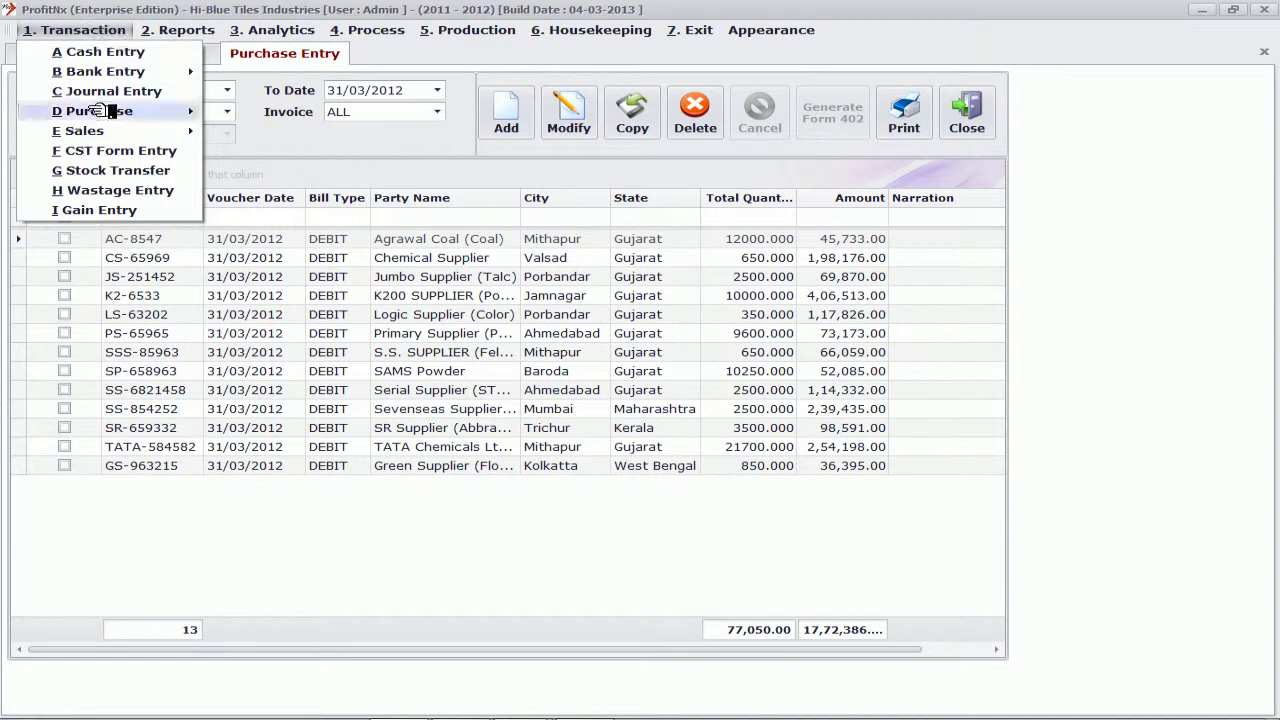
pyautogui.moveTo(112, 131)
pyautogui.click(280, 173)
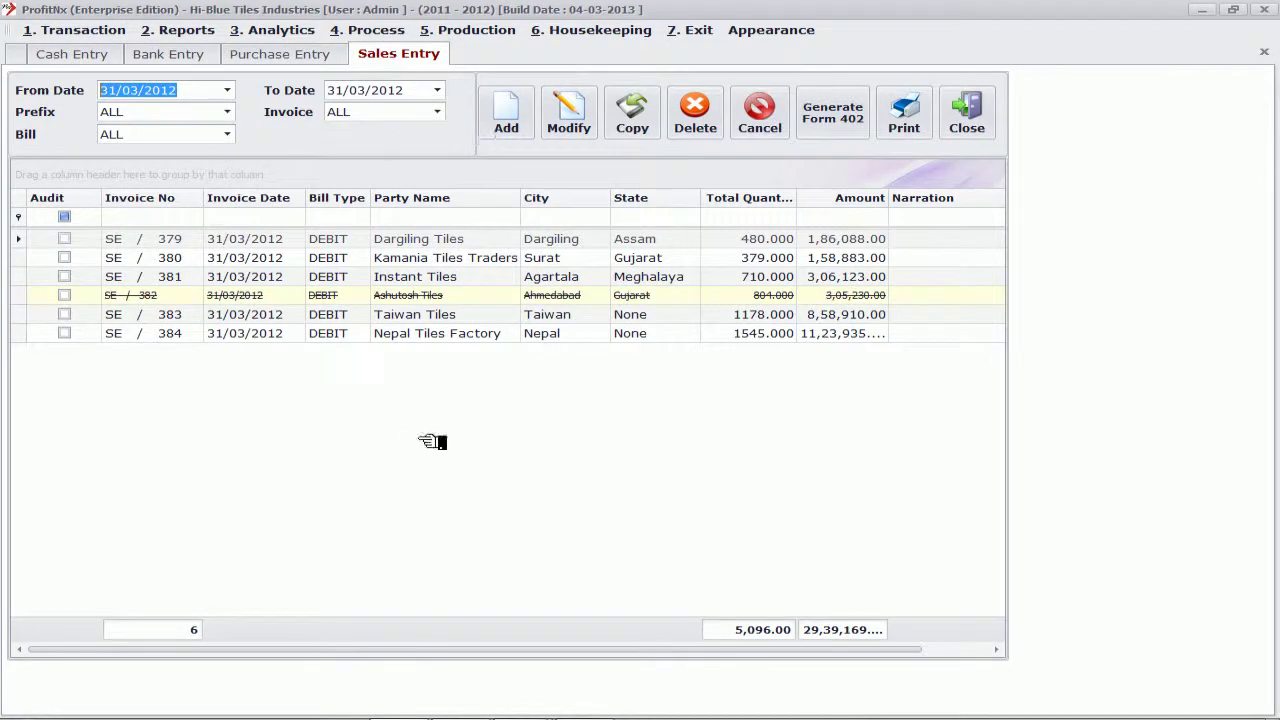
# Open the Kamania Tiles Traders sales entry and page through the party's transaction history.
pyautogui.click(421, 259)
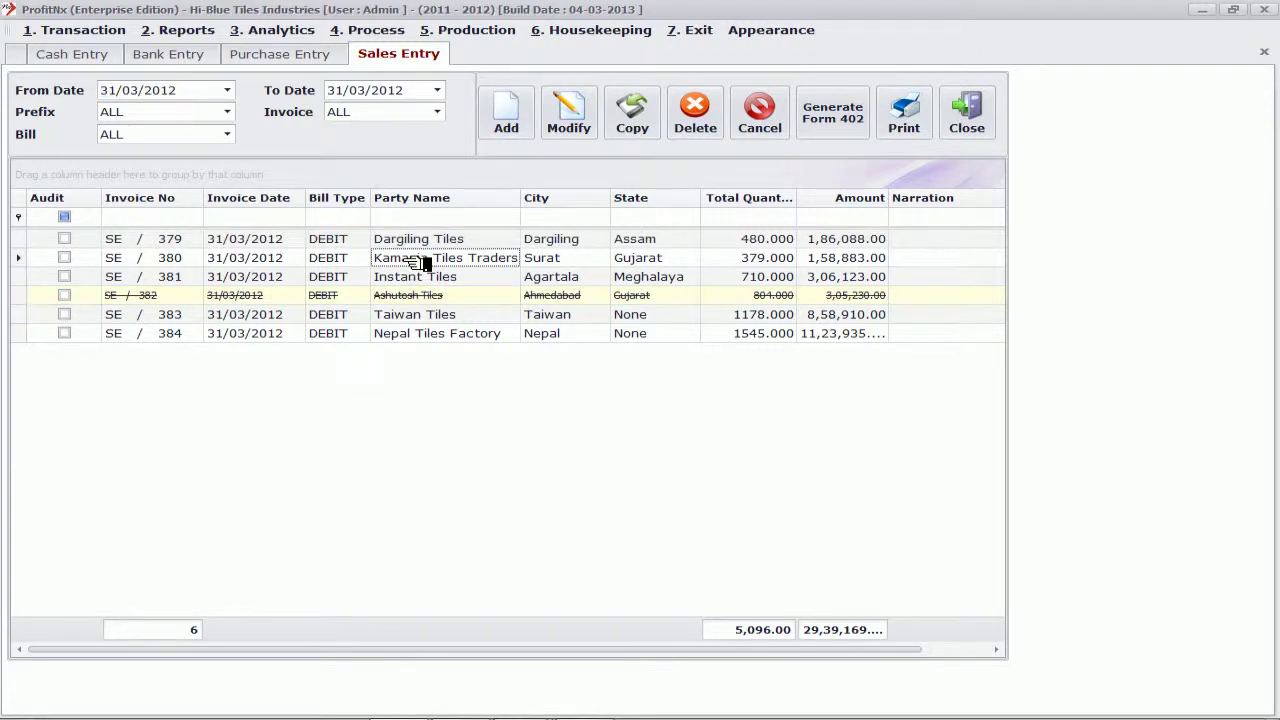
pyautogui.doubleClick(421, 259)
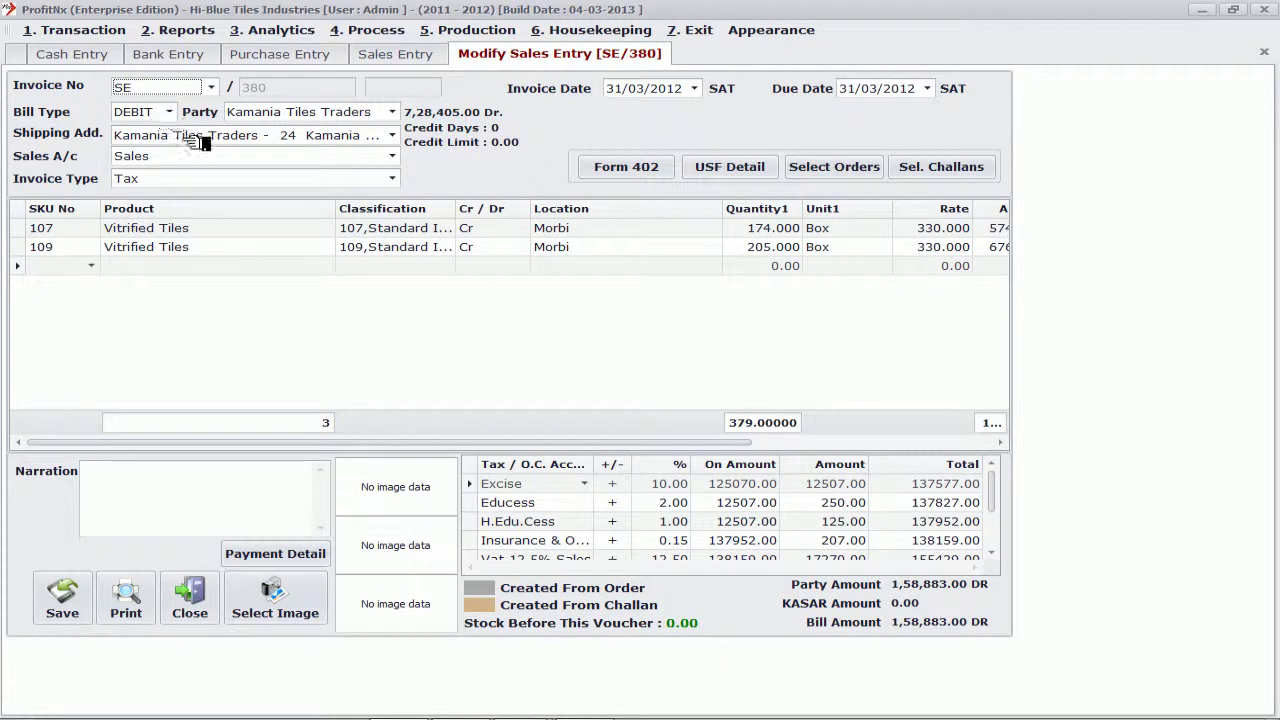
pyautogui.click(285, 118)
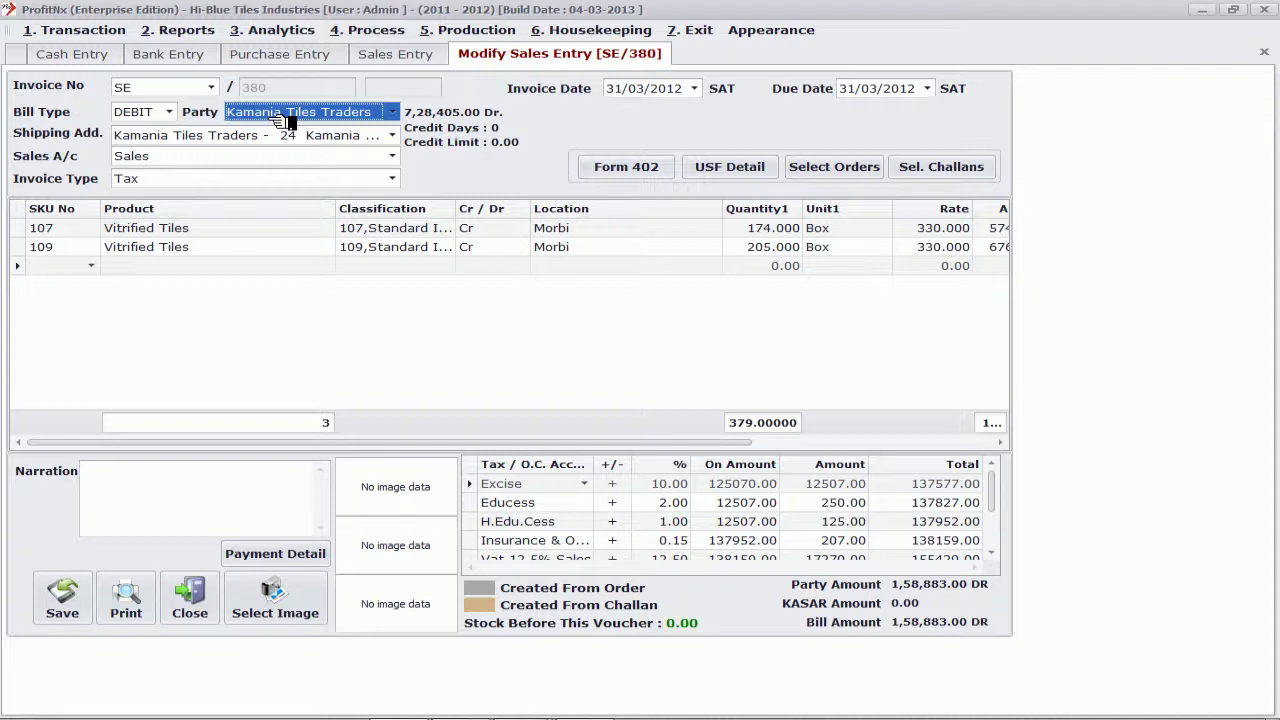
pyautogui.press('Return')
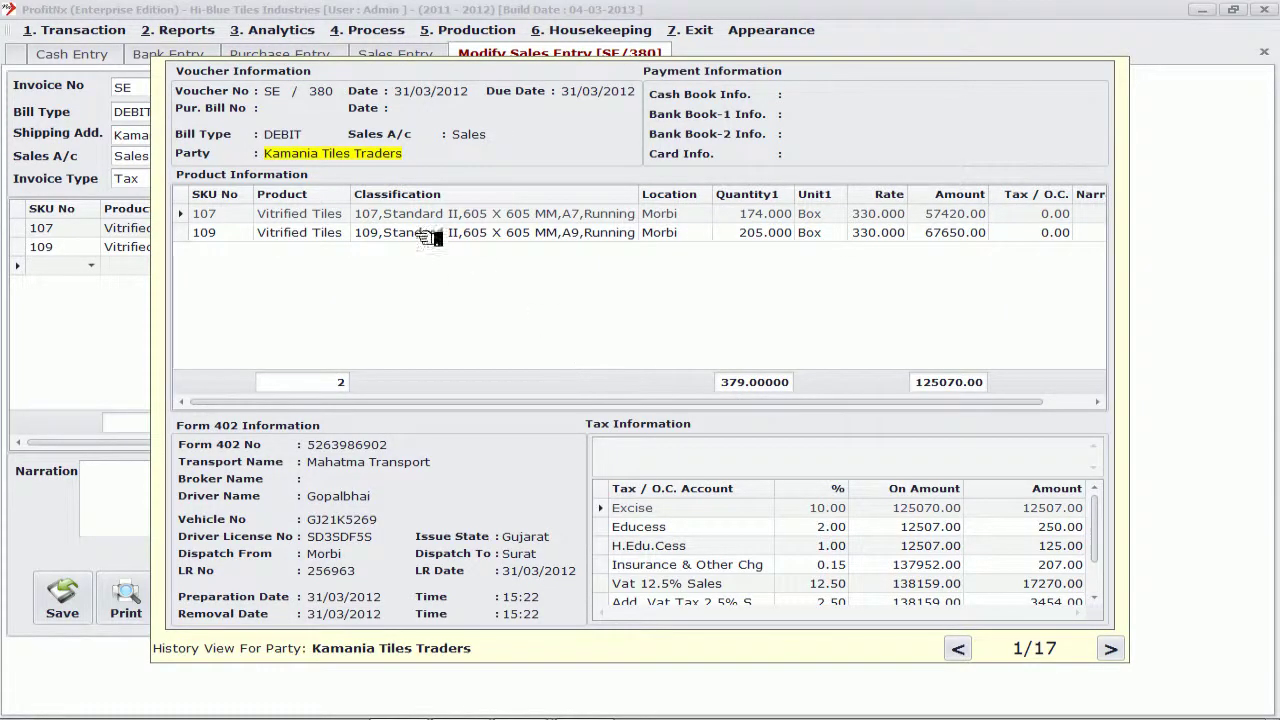
pyautogui.click(1113, 649)
pyautogui.click(1113, 649)
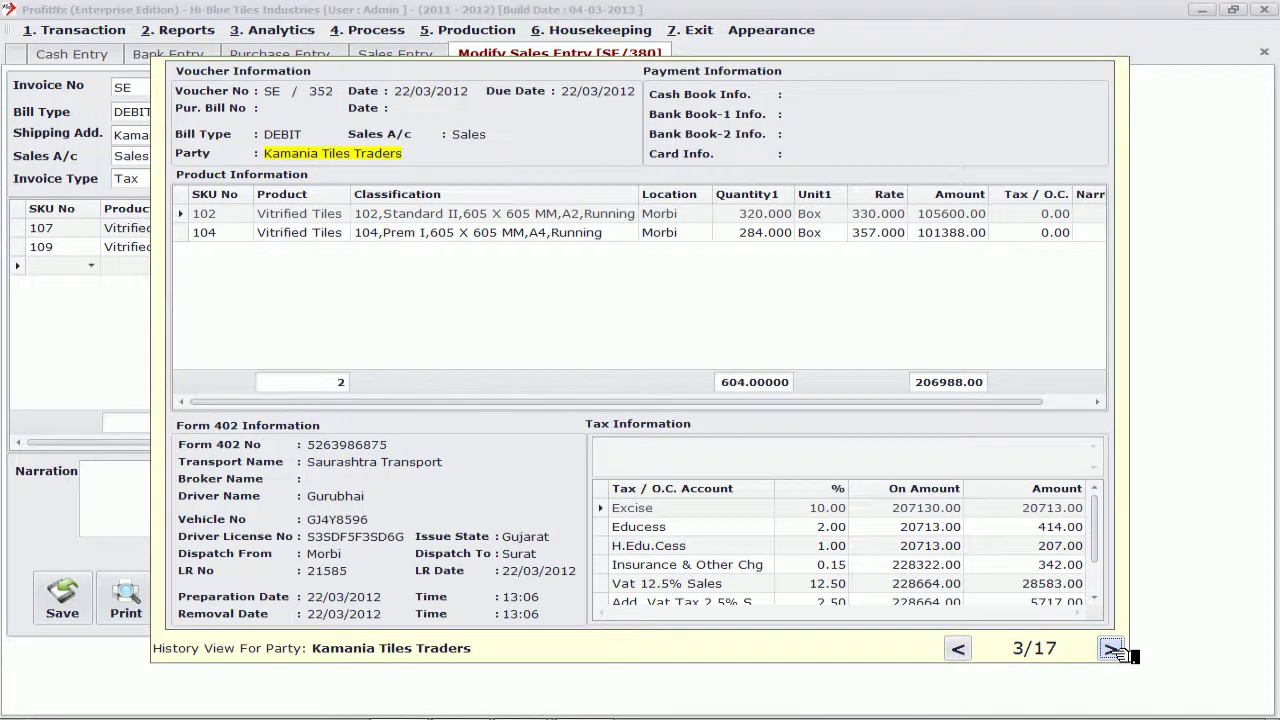
pyautogui.press('Escape')
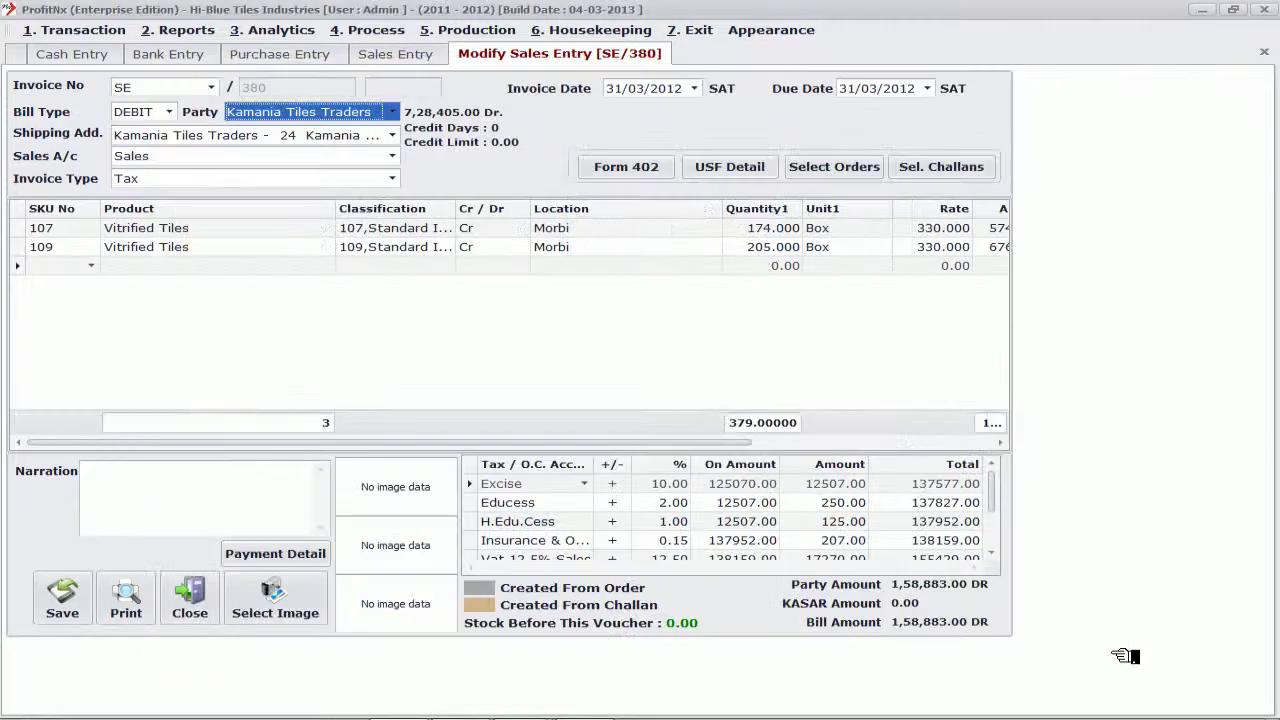
# Page through the transaction history of the Vitrified Tiles line with SKU 107 and close the history view.
pyautogui.click(372, 233)
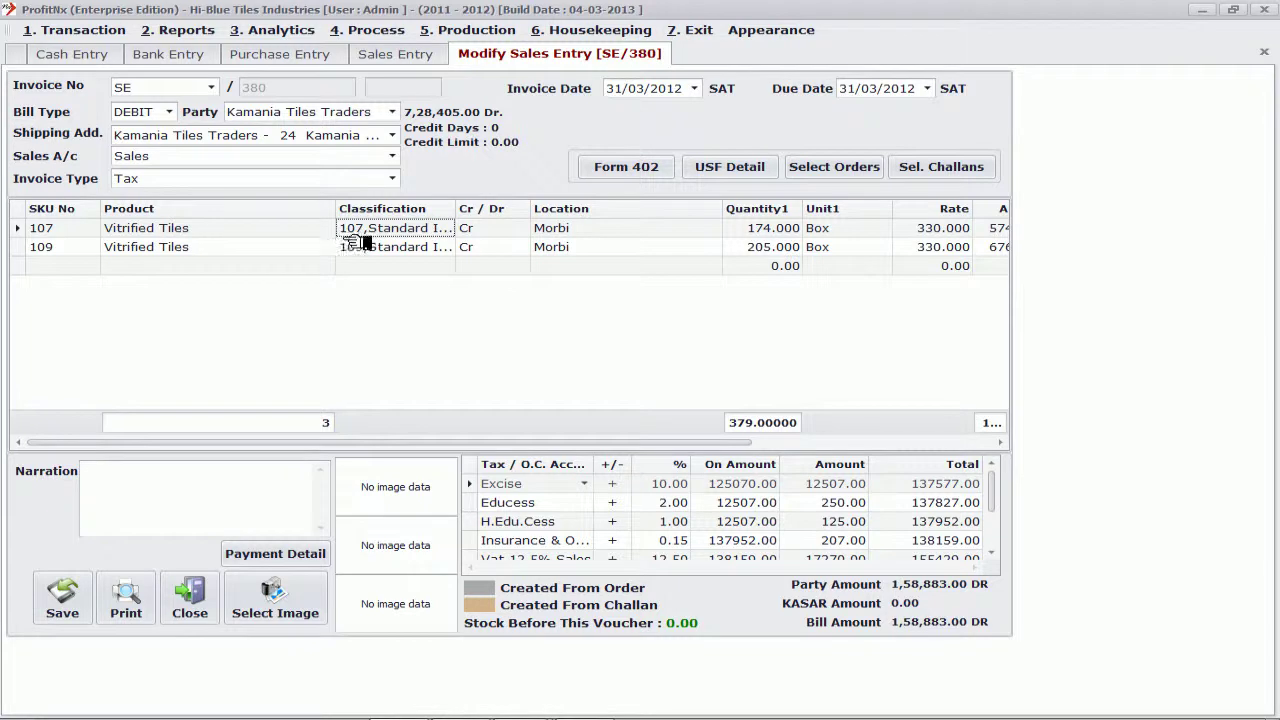
pyautogui.doubleClick(384, 238)
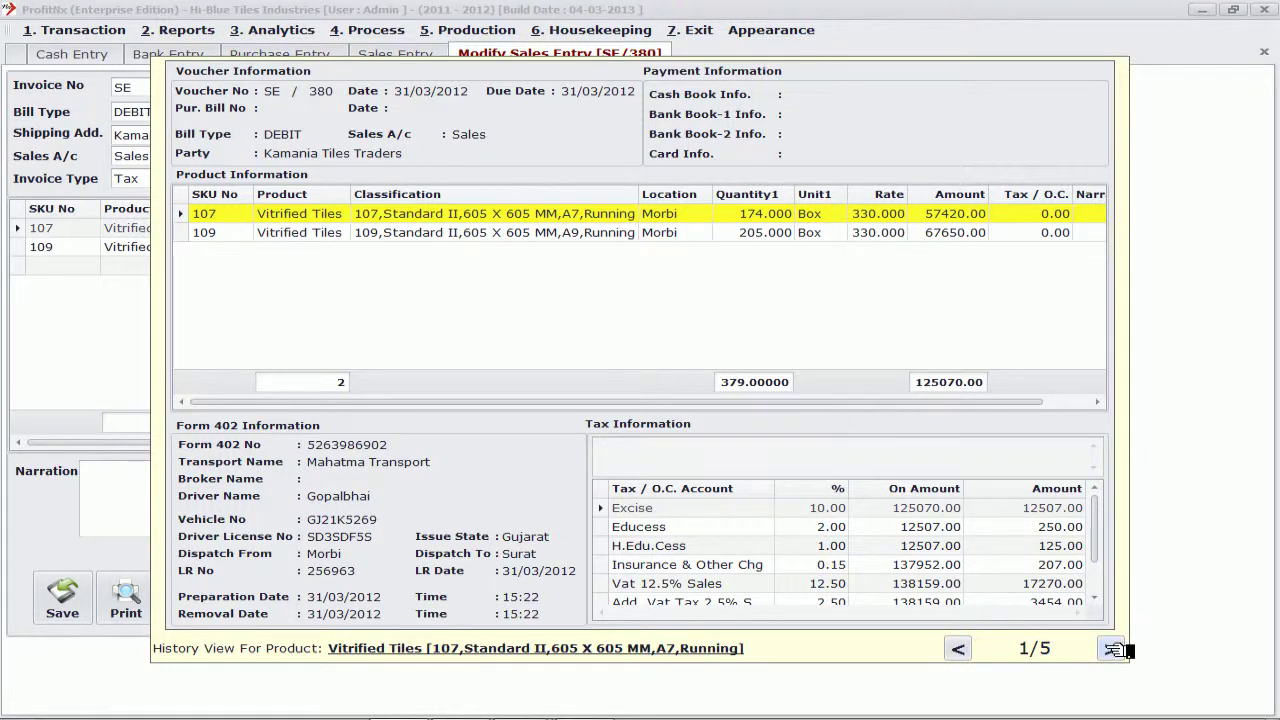
pyautogui.click(1110, 648)
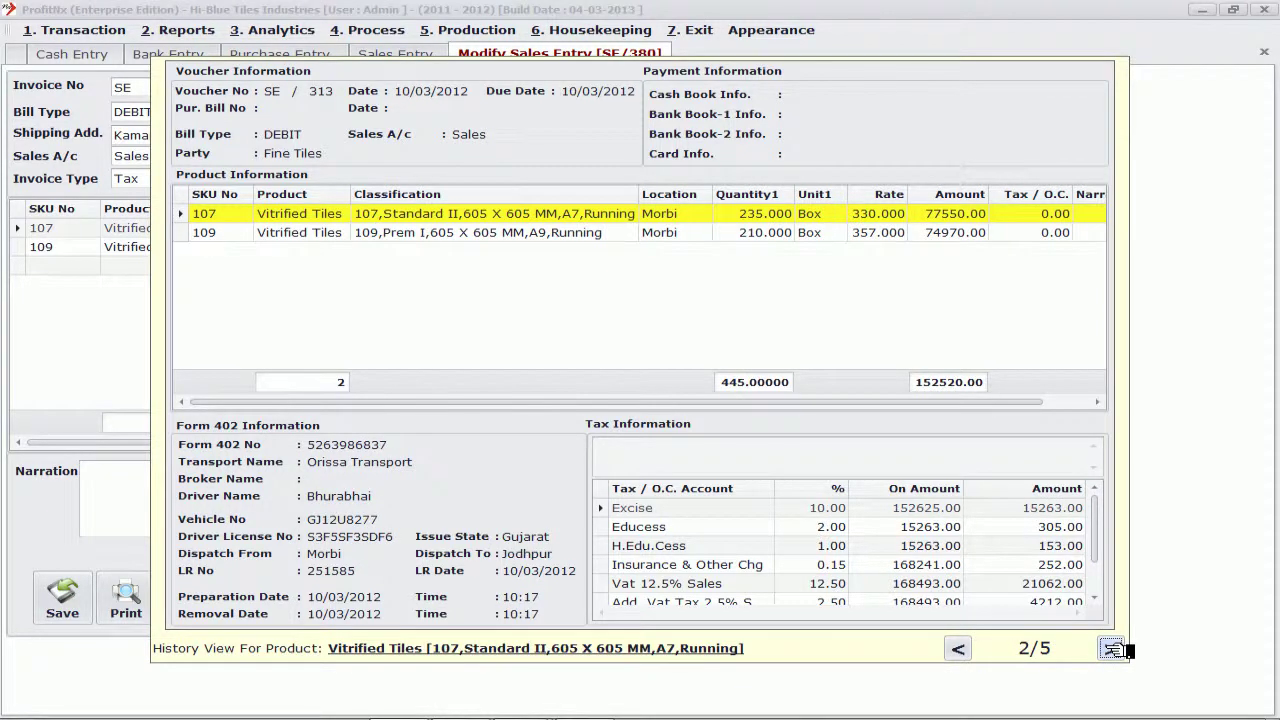
pyautogui.click(1112, 649)
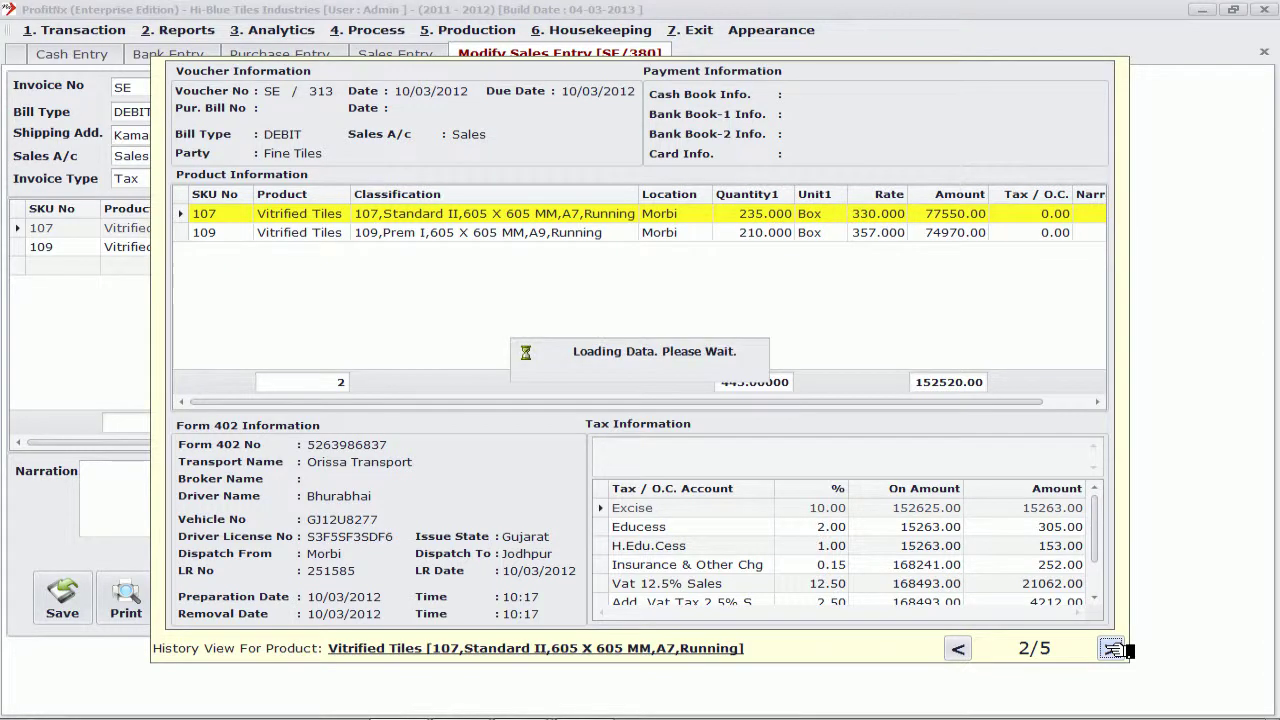
pyautogui.click(1112, 649)
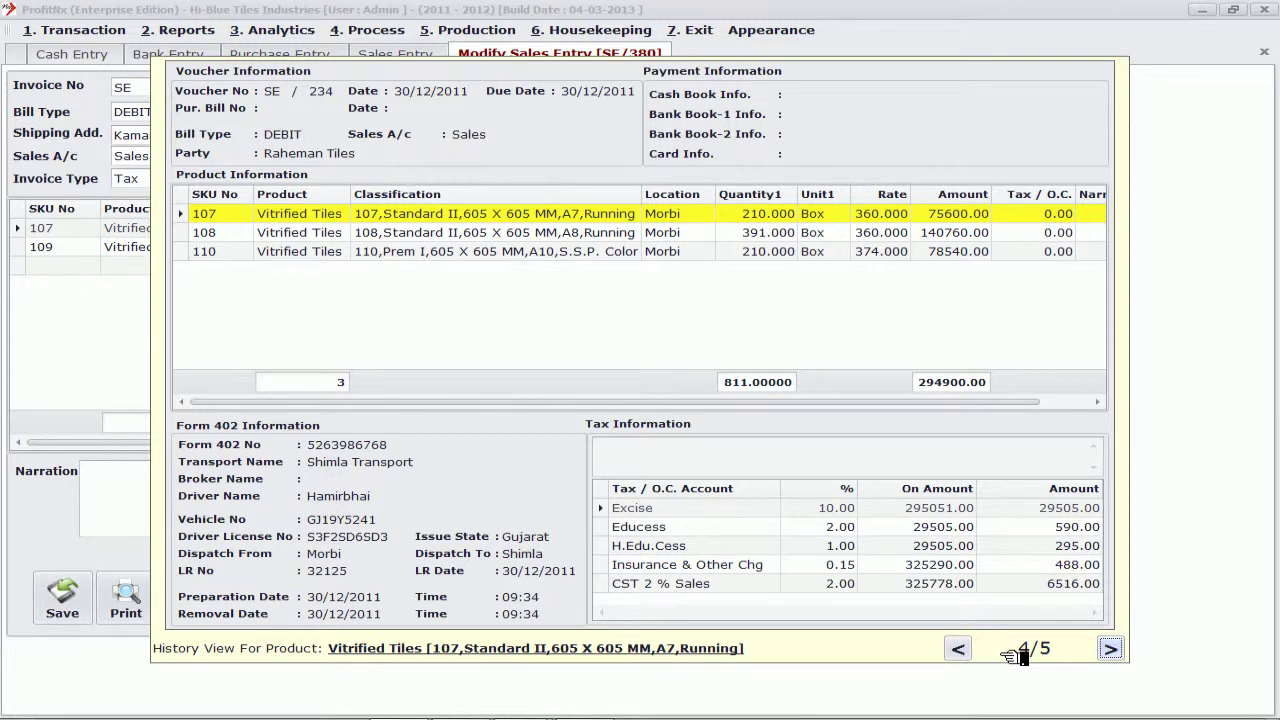
pyautogui.press('Escape')
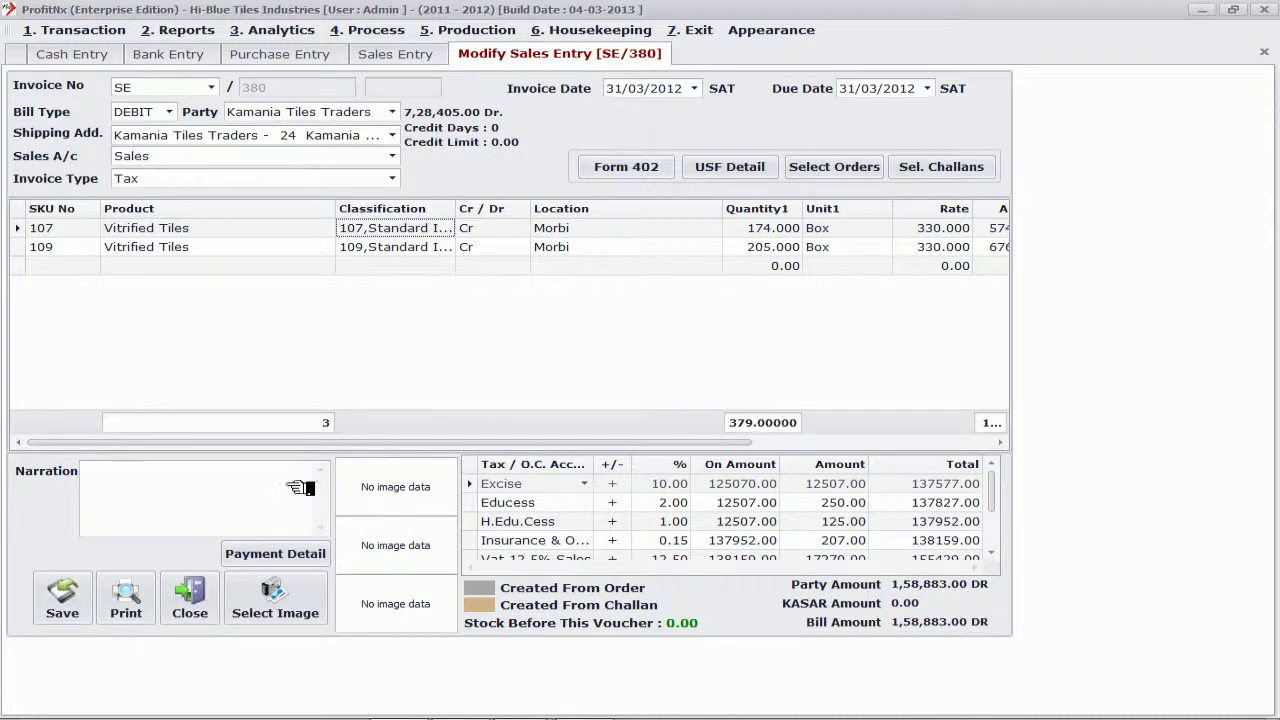
# Examine the invoice's payment details for cash, cheque and credit card, and close them without saving.
pyautogui.click(290, 554)
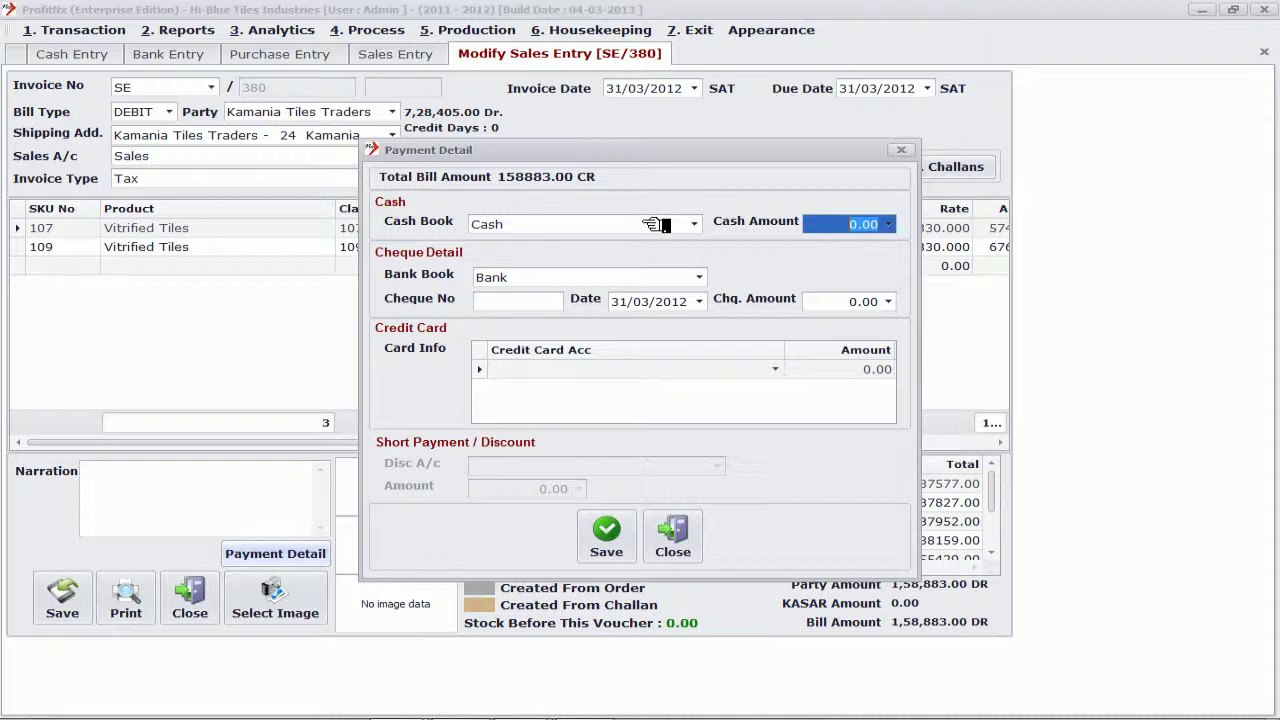
pyautogui.click(655, 224)
pyautogui.click(652, 223)
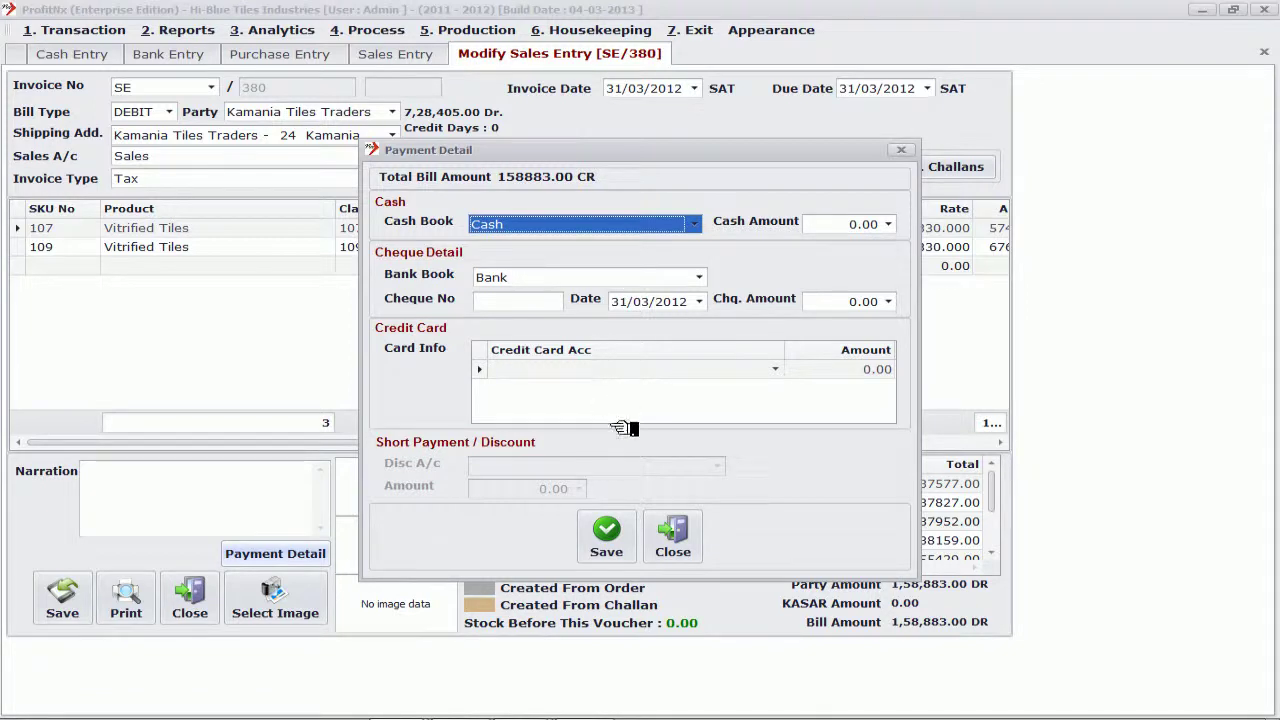
pyautogui.click(673, 537)
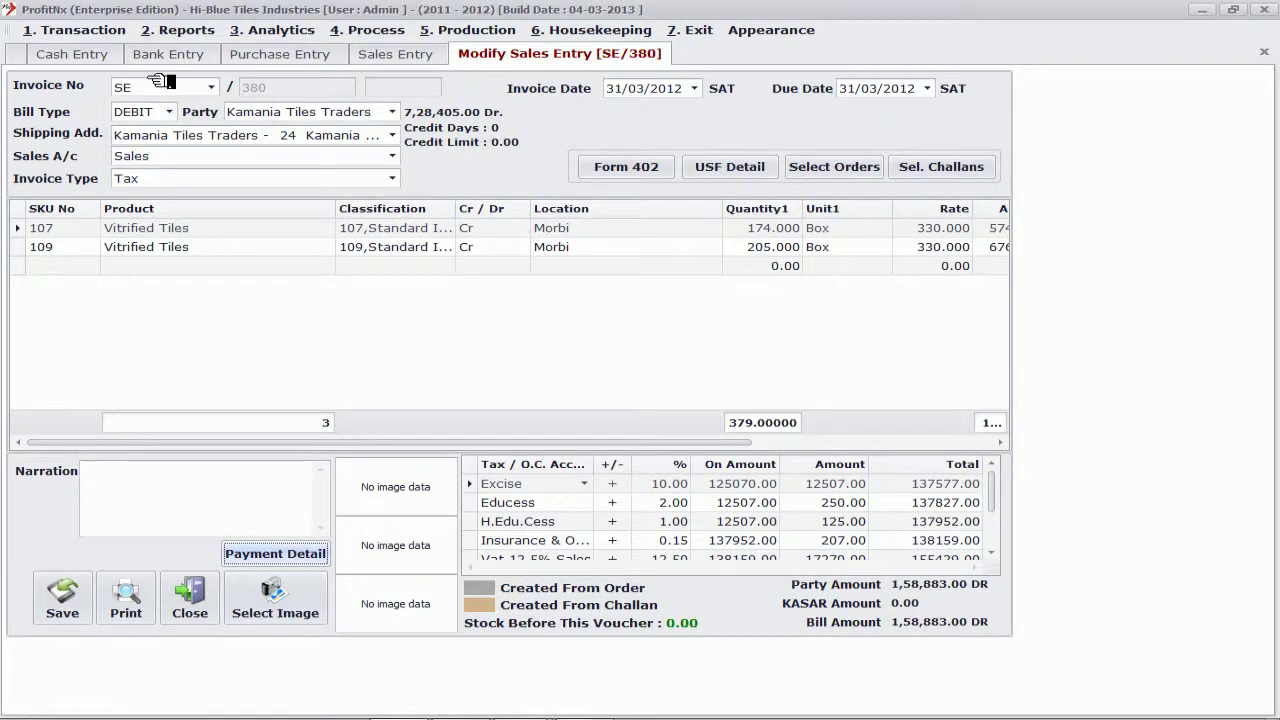
# Open the production entry list and set its From Date to 01/04/2011.
pyautogui.click(85, 30)
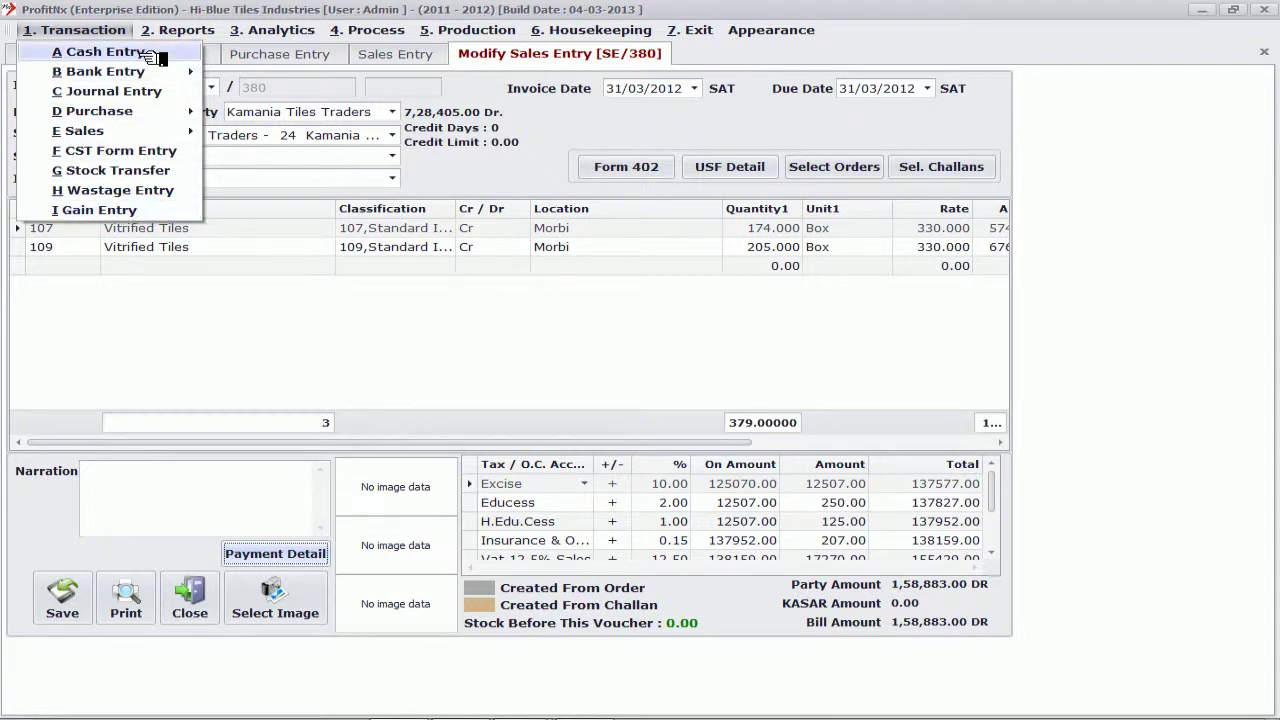
pyautogui.moveTo(480, 36)
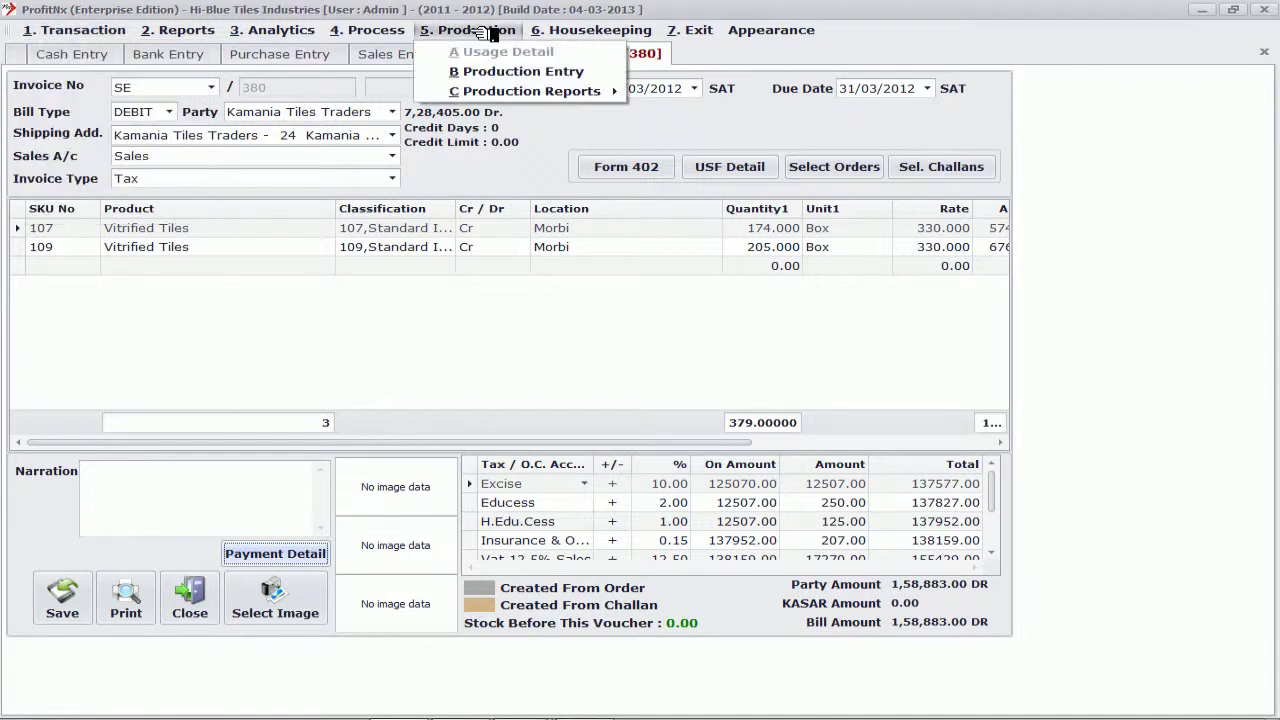
pyautogui.press('Escape')
pyautogui.click(483, 70)
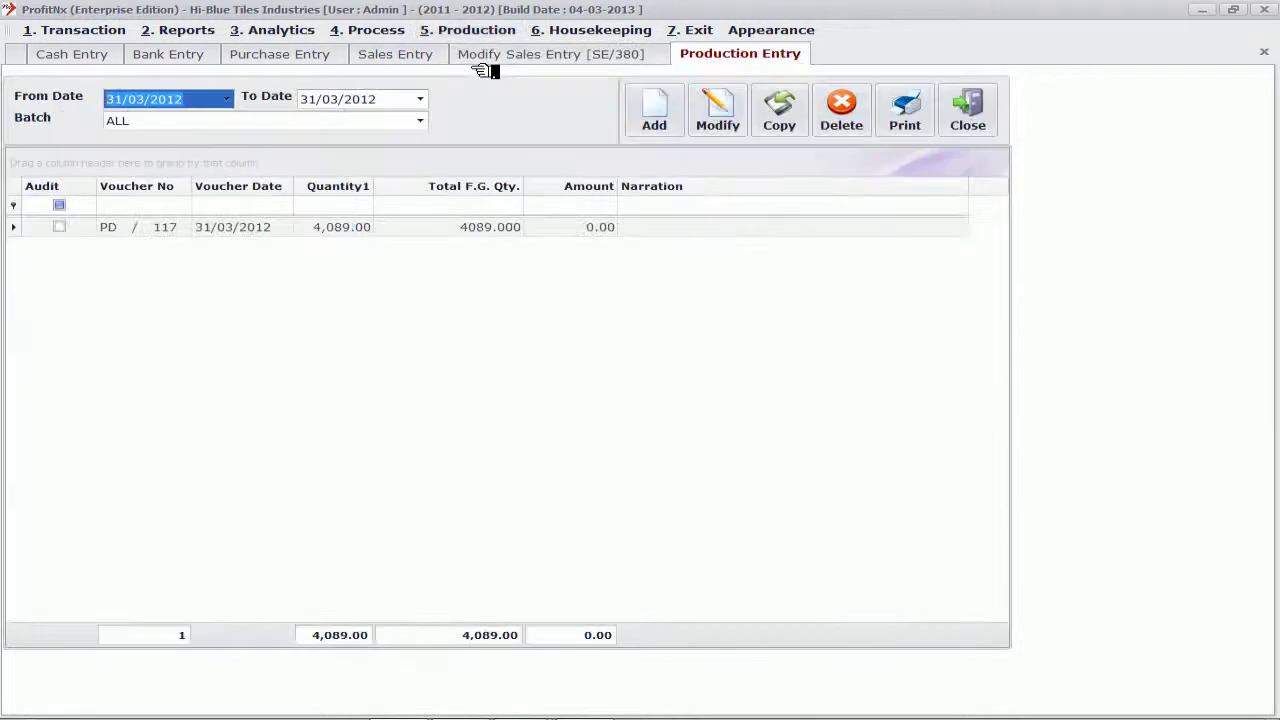
pyautogui.write('01042013')
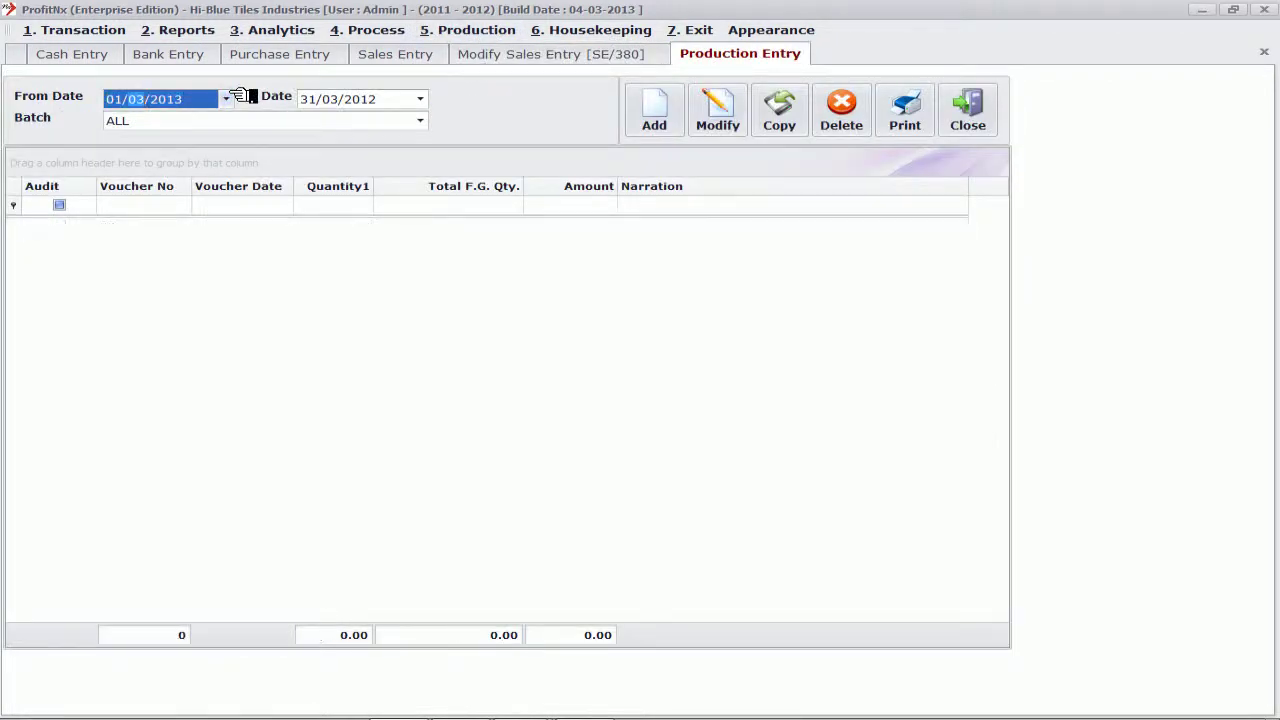
pyautogui.write('2011')
pyautogui.press('Tab')
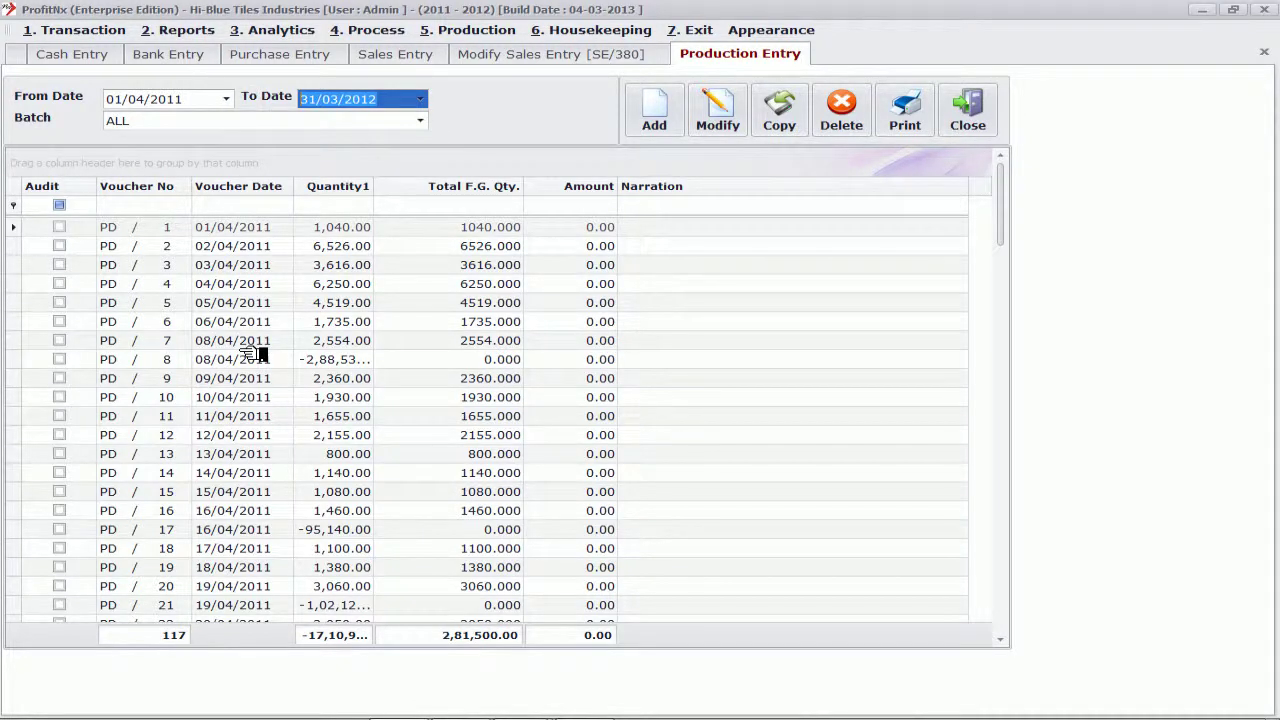
# Open the production entry dated 06/04/2011 and set the type of its new row to Raw Material.
pyautogui.doubleClick(343, 322)
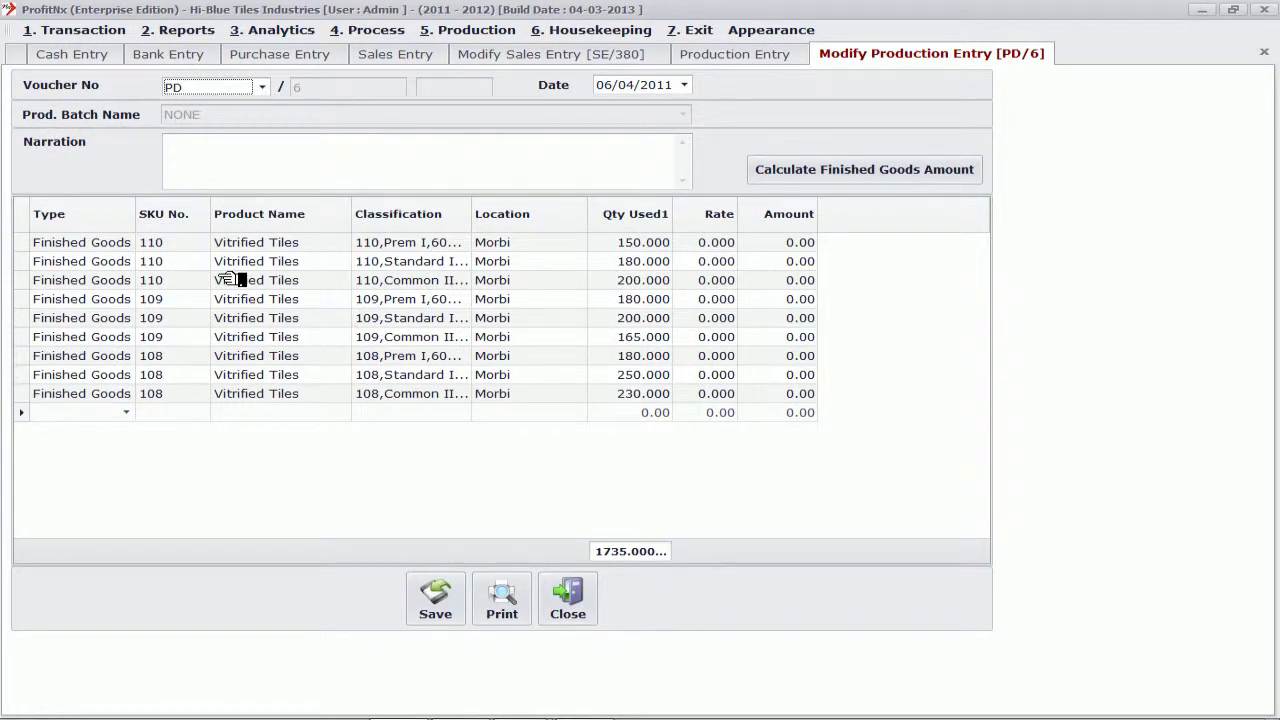
pyautogui.click(74, 412)
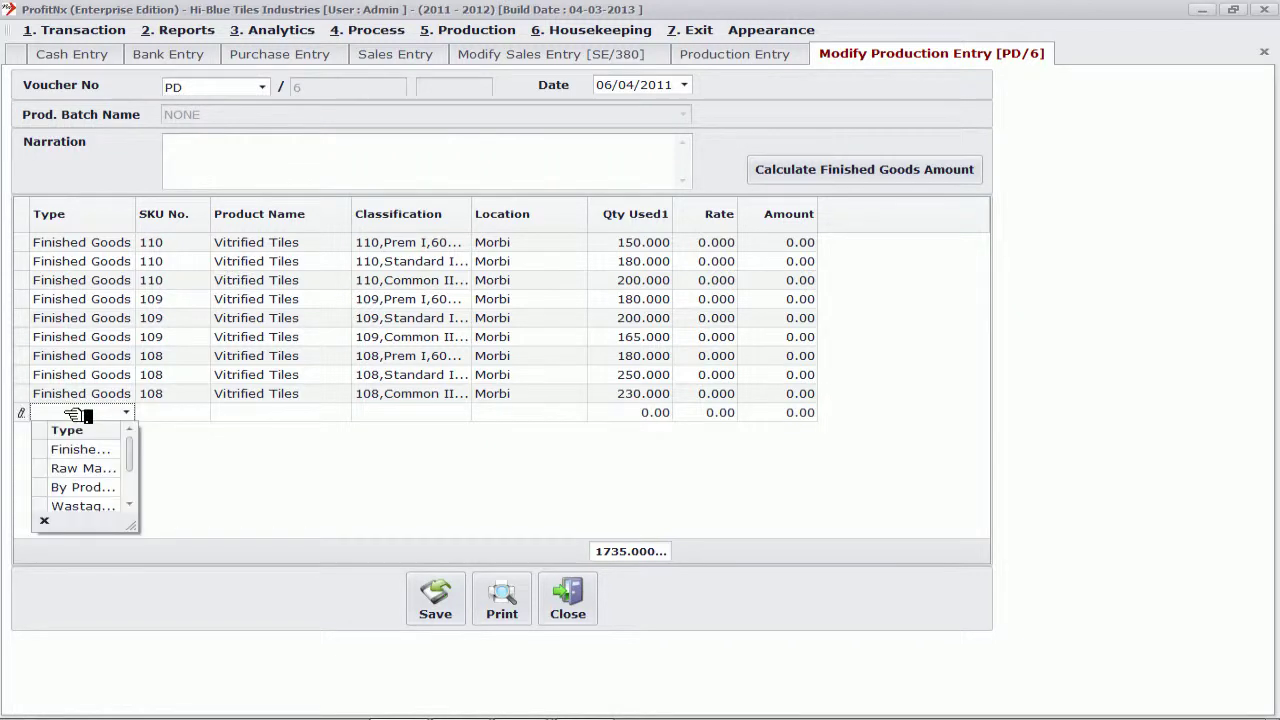
pyautogui.click(76, 468)
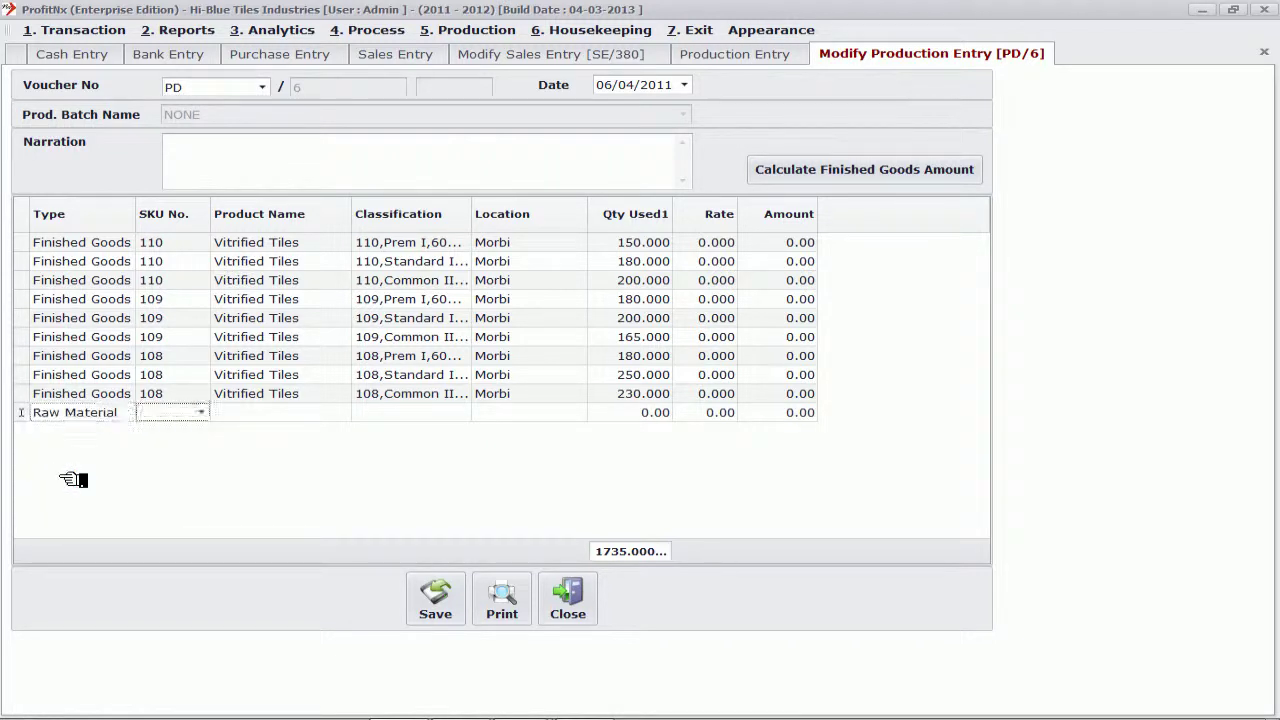
# Choose MATI as the product of the new Raw Material row, leaving its SKU number blank.
pyautogui.press('Tab')
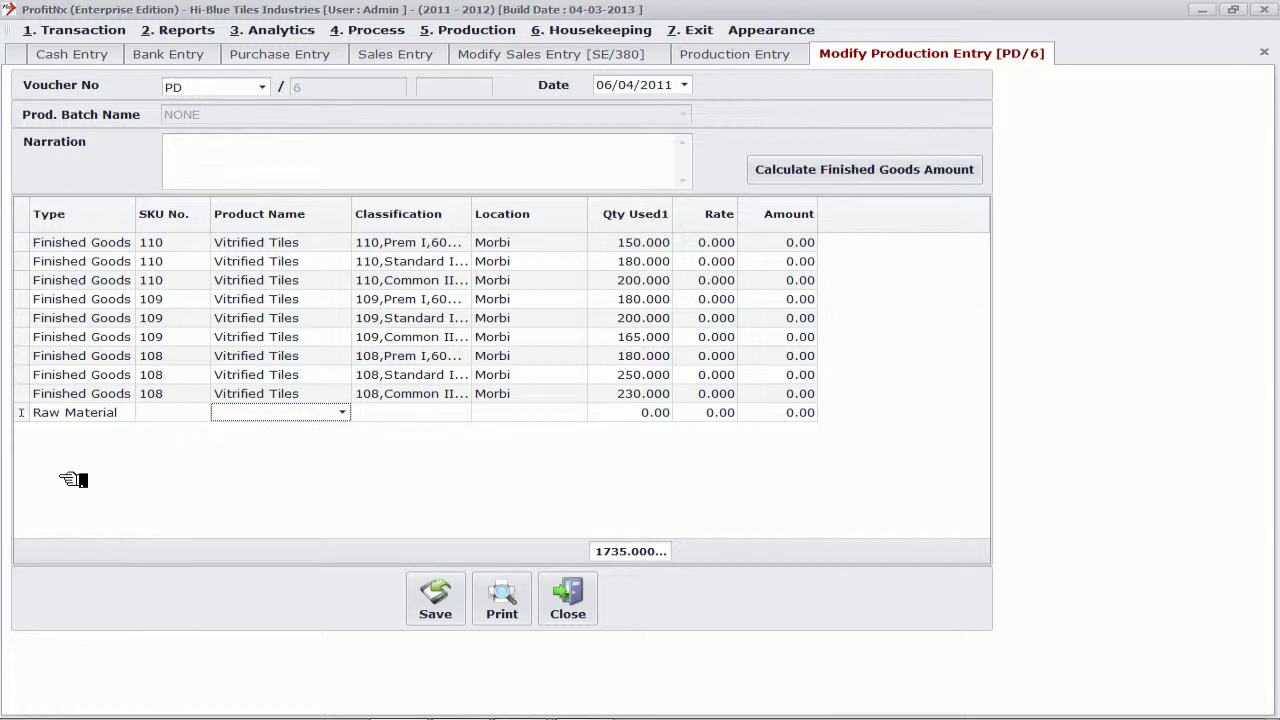
pyautogui.press('Down')
pyautogui.press('Down')
pyautogui.press('Down')
pyautogui.press('Return')
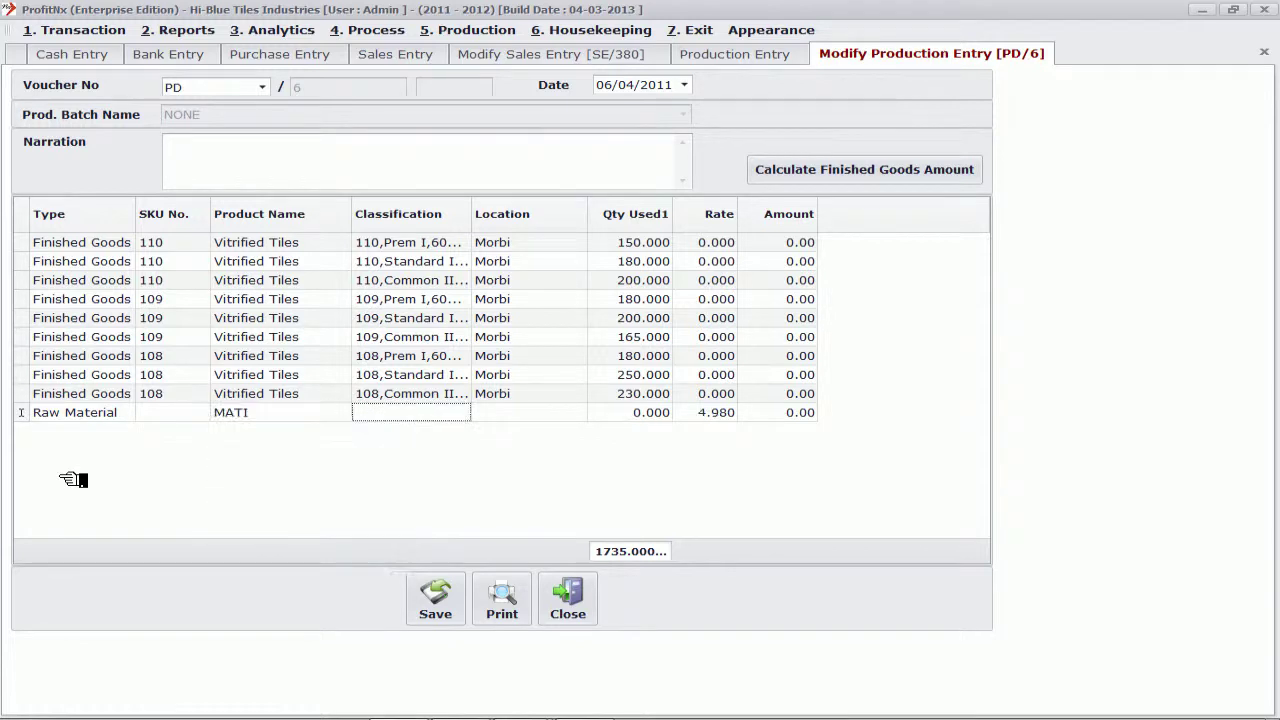
# Set the MATI row's location to Morbi, quantity used to 100 and rate to 3, and close the production entry without saving.
pyautogui.press('Tab')
pyautogui.press('Down')
pyautogui.press('Return')
pyautogui.write('100')
pyautogui.press('Tab')
pyautogui.write('3')
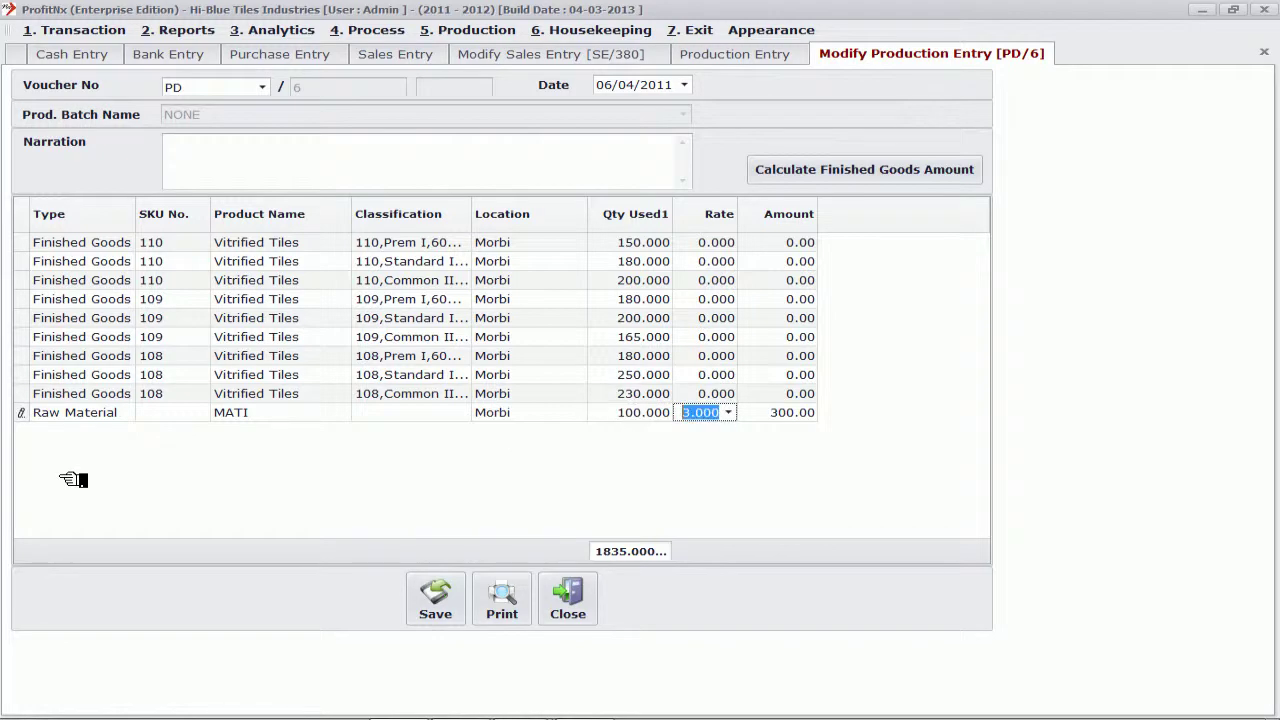
pyautogui.press('Tab')
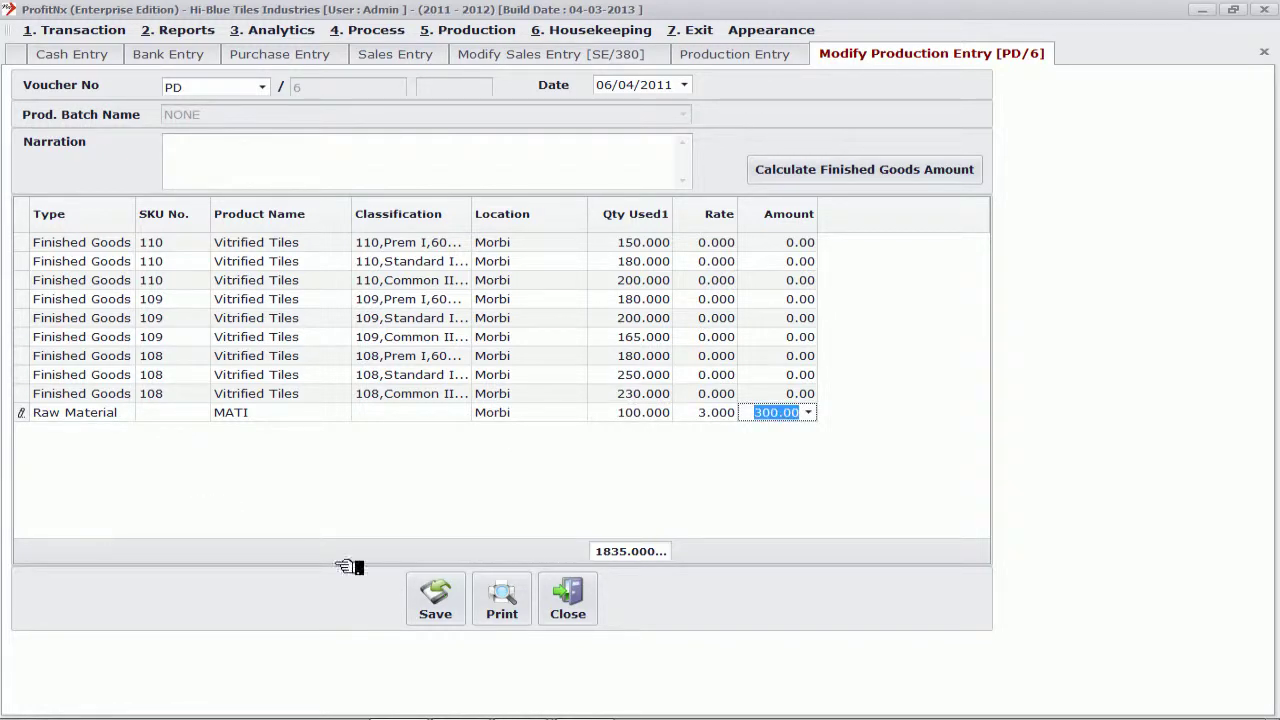
pyautogui.click(568, 598)
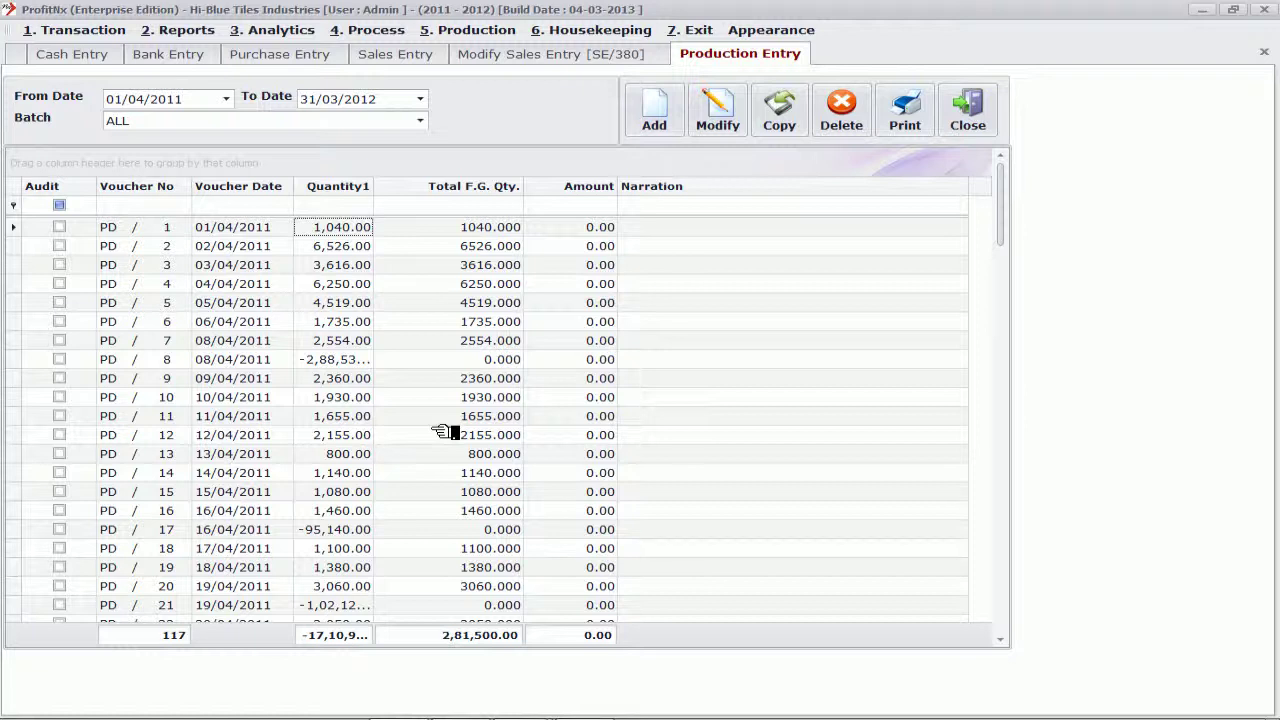
# Display the available transaction entry types.
pyautogui.click(90, 31)
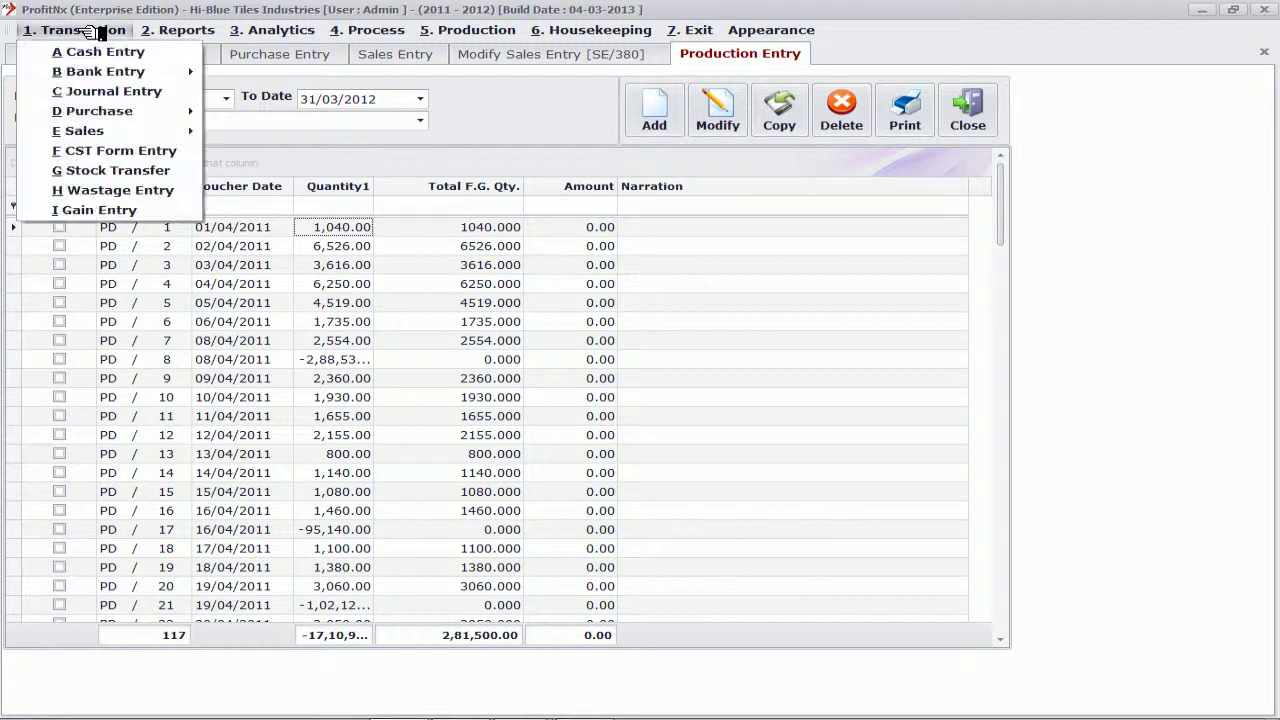